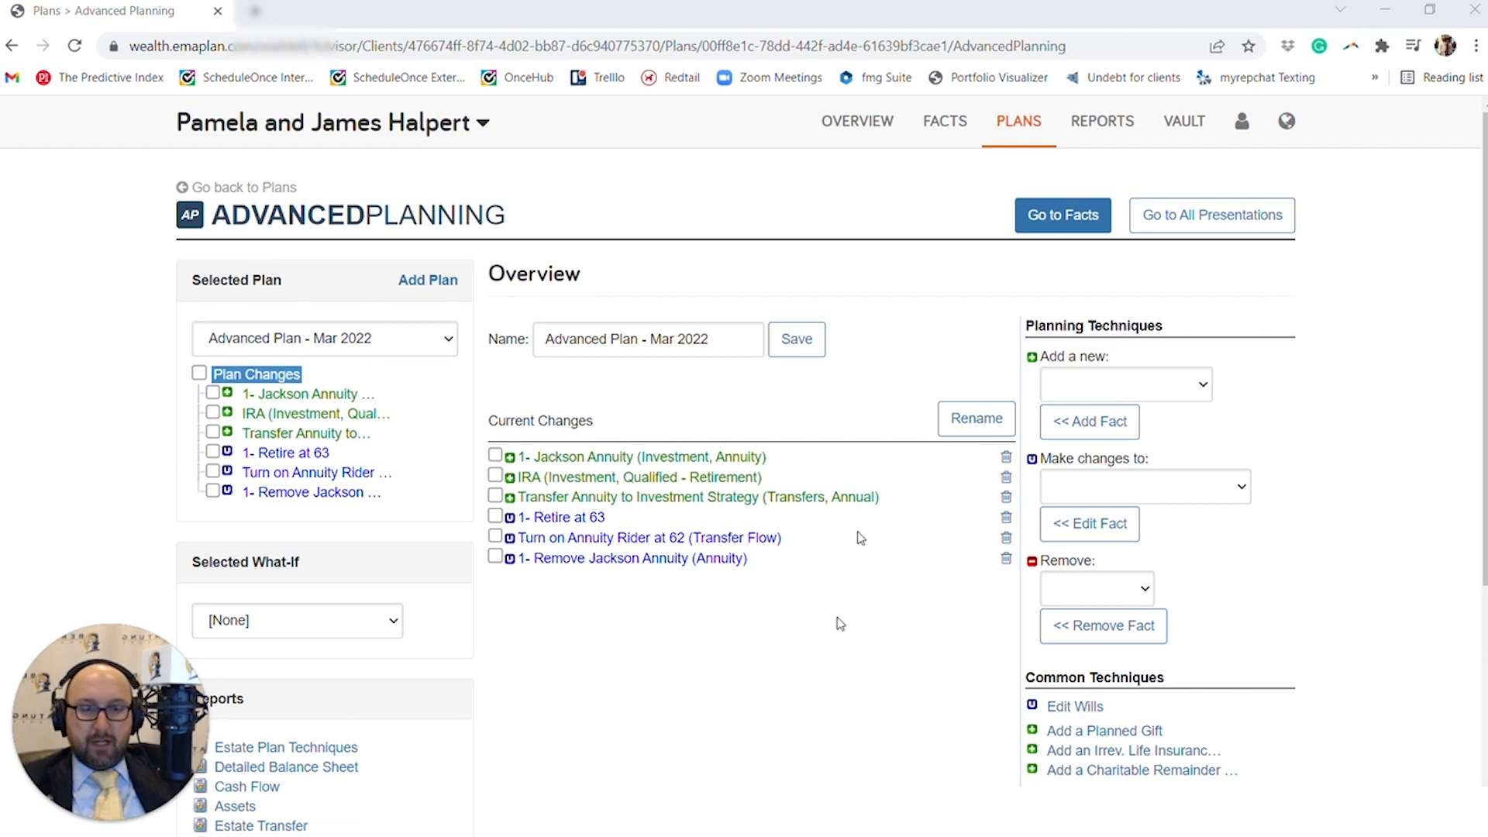
# - Add a new Reinvestment planning technique to the Advanced Plan - Mar 2022
pyautogui.click(1137, 381)
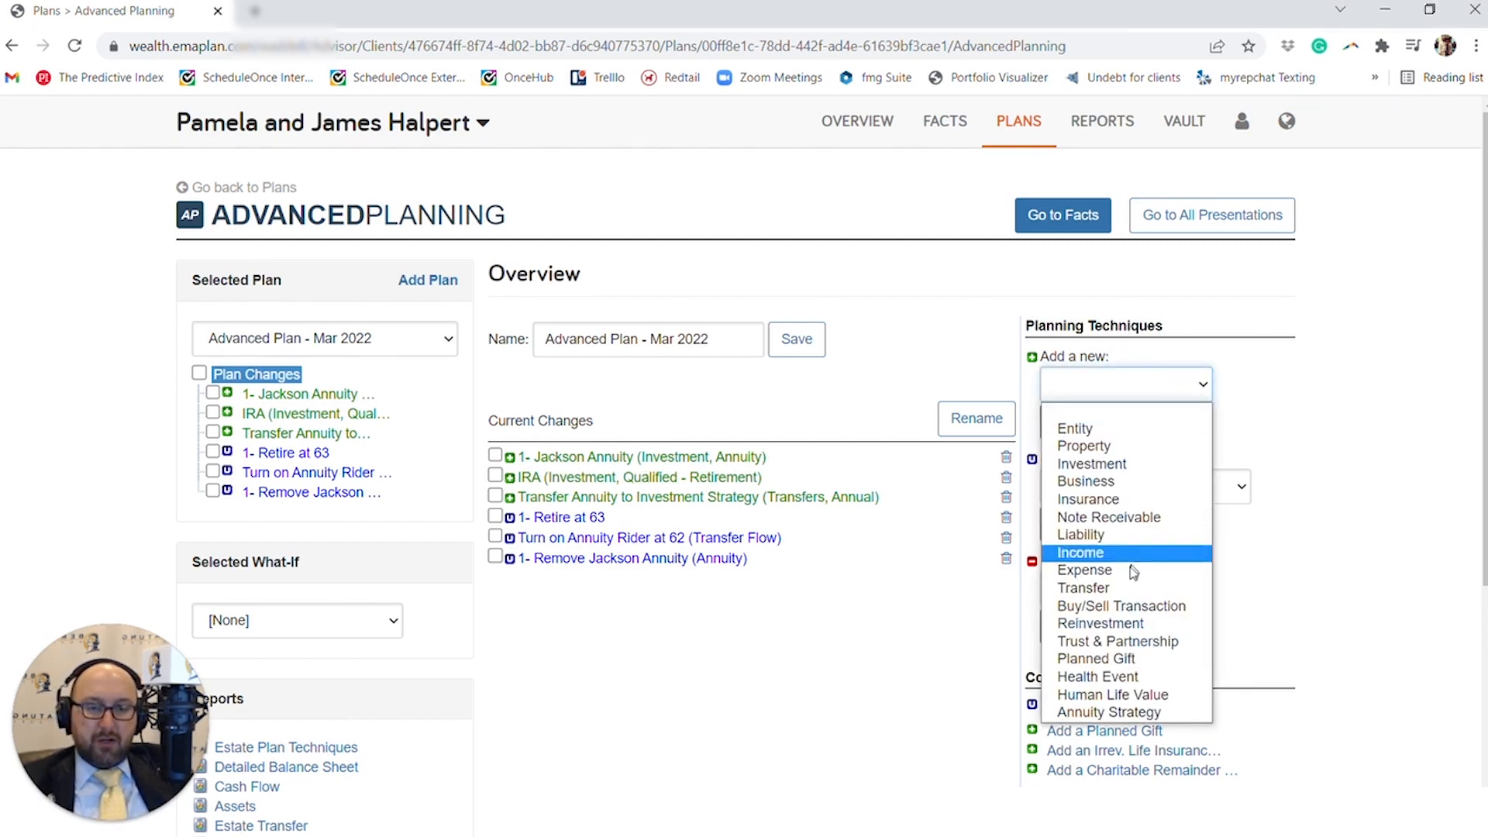
pyautogui.click(1136, 623)
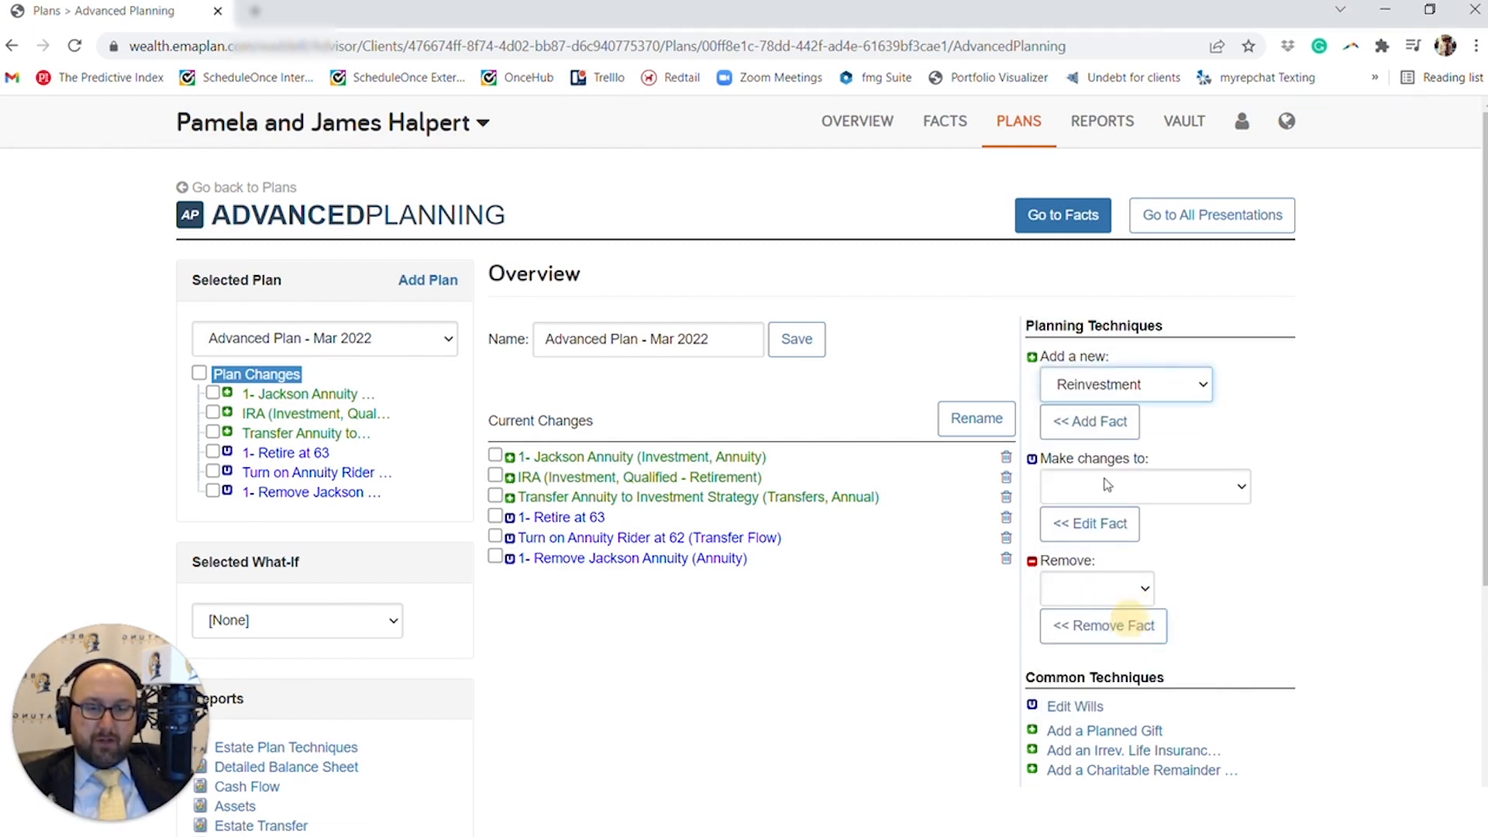
pyautogui.click(1097, 434)
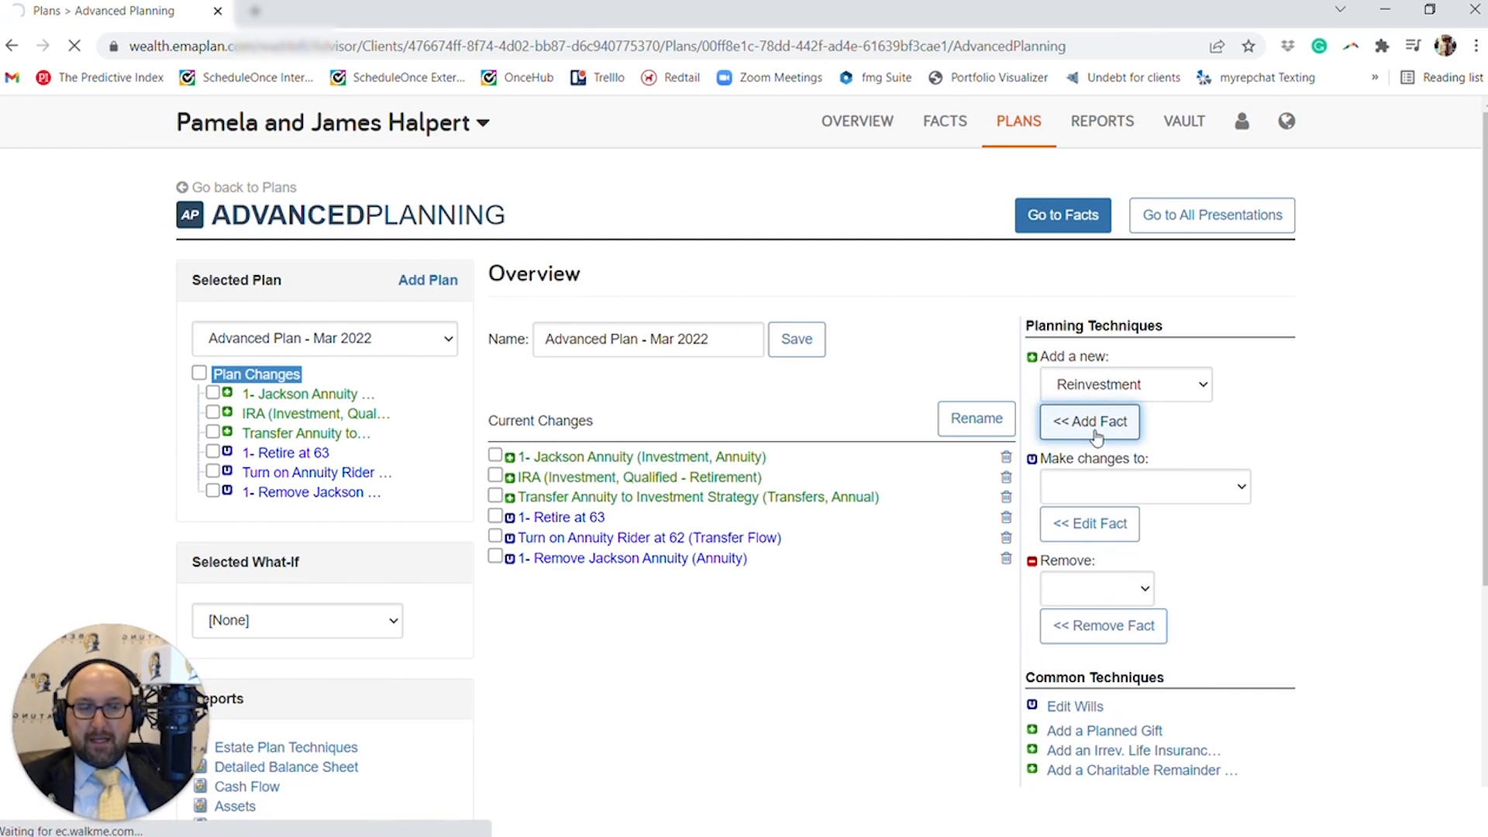
# - Rename the new reinvestment as Straight Line Assumption
pyautogui.click(830, 432)
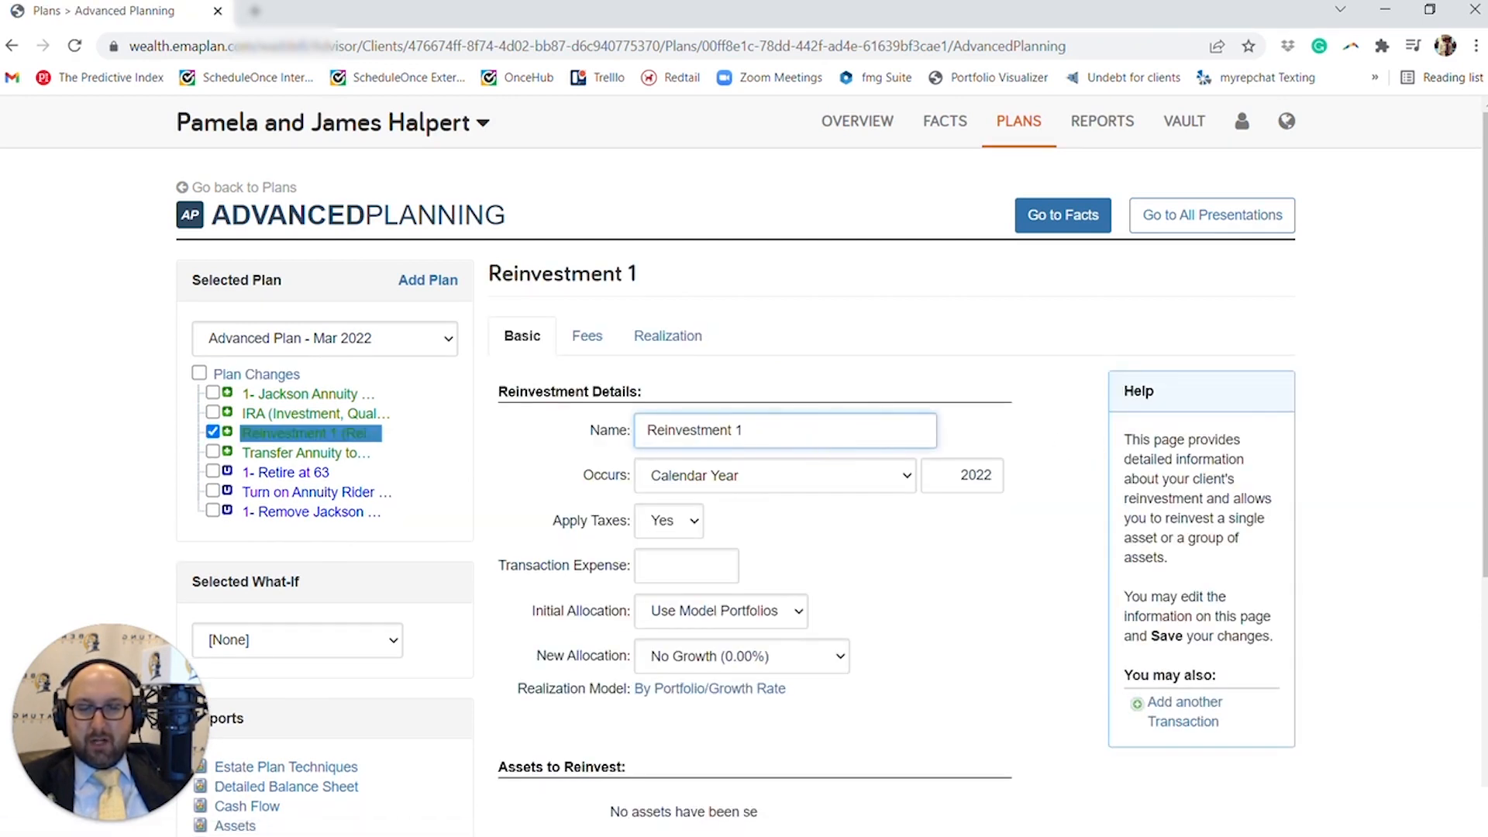
pyautogui.moveTo(824, 432); pyautogui.dragTo(631, 432)
pyautogui.write('St')
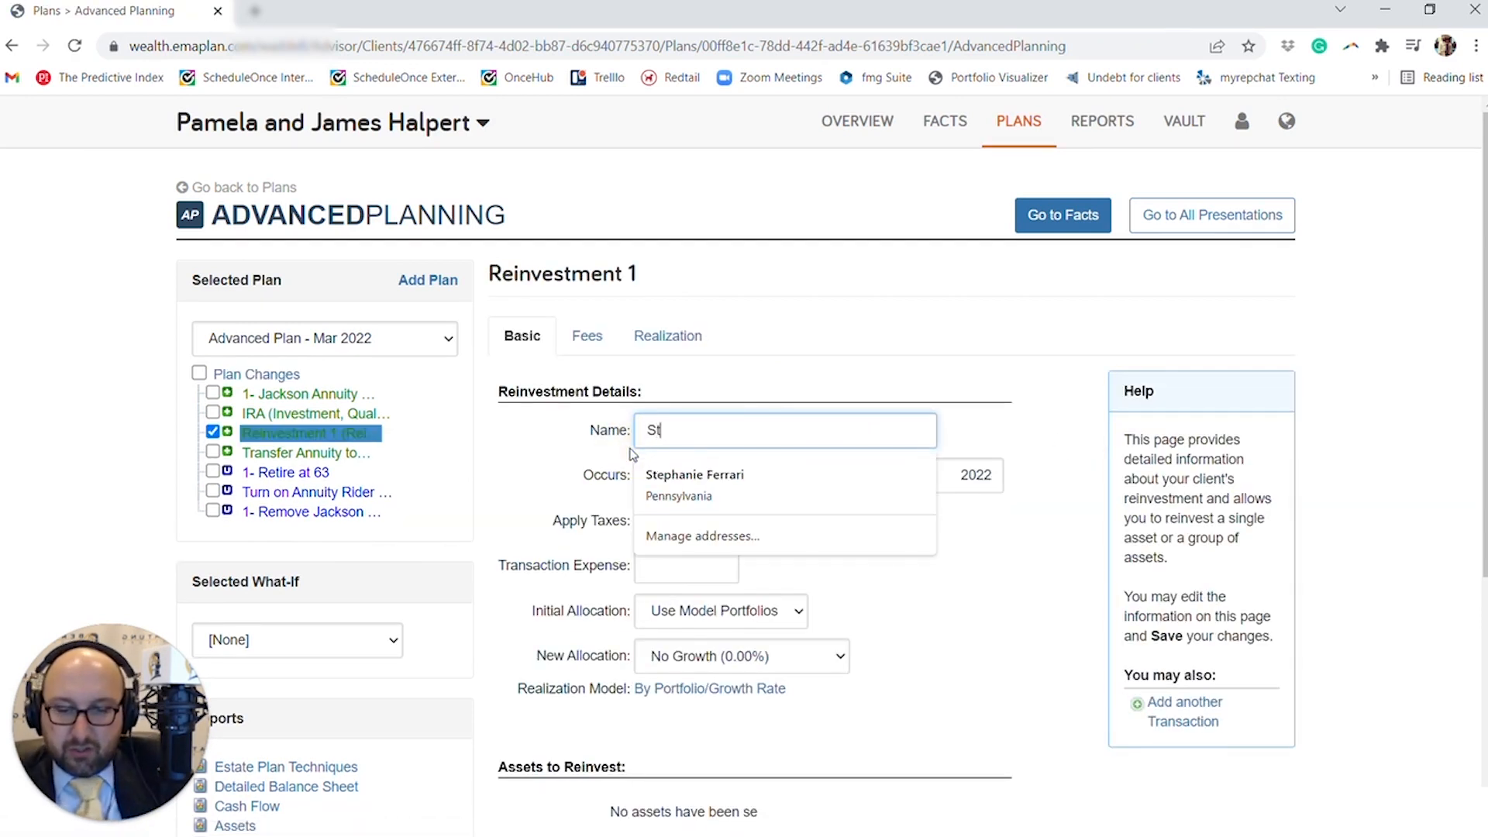
pyautogui.write('raig')
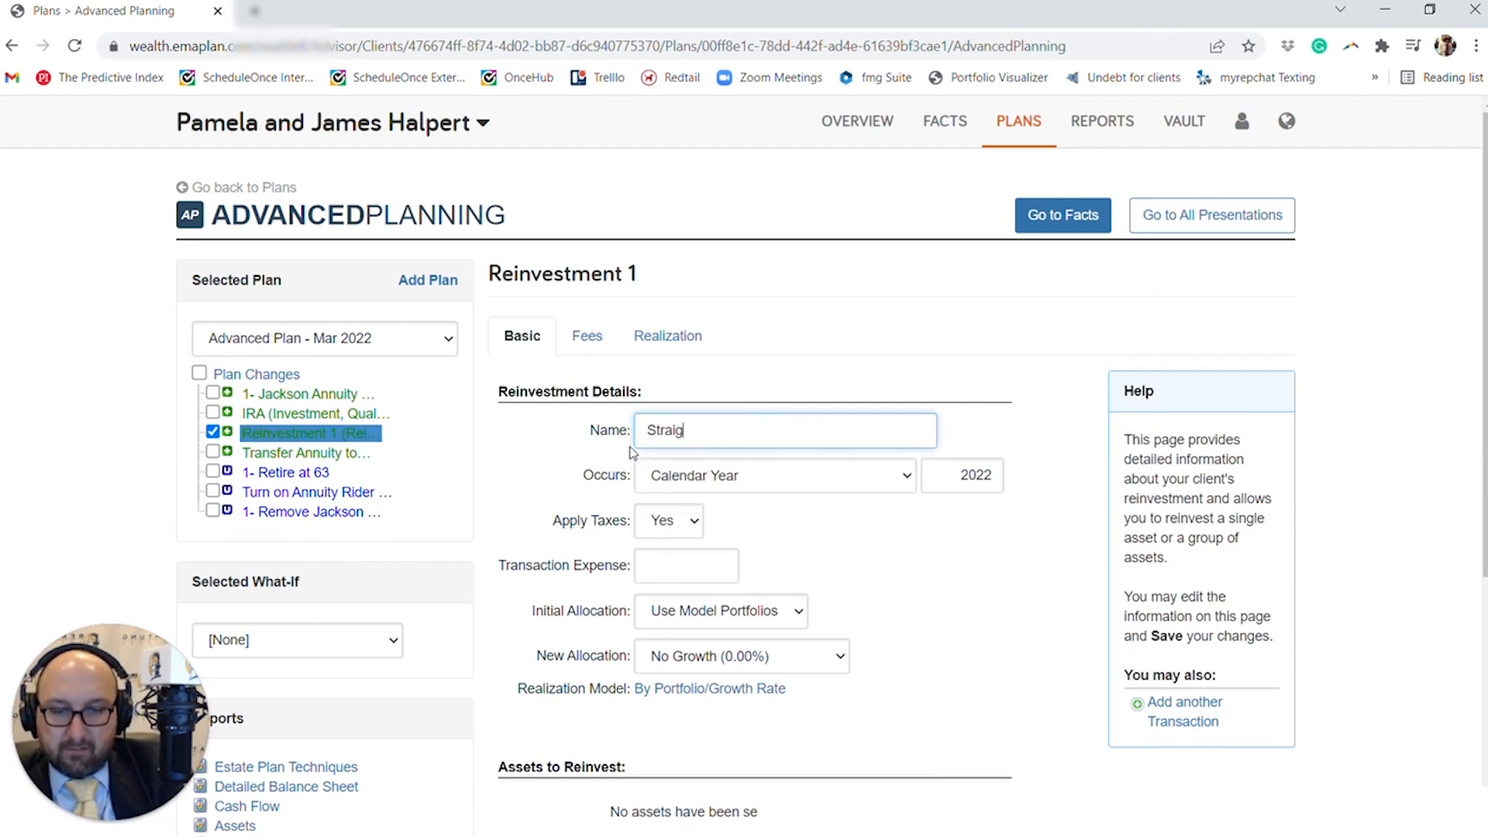
pyautogui.write('ht Line')
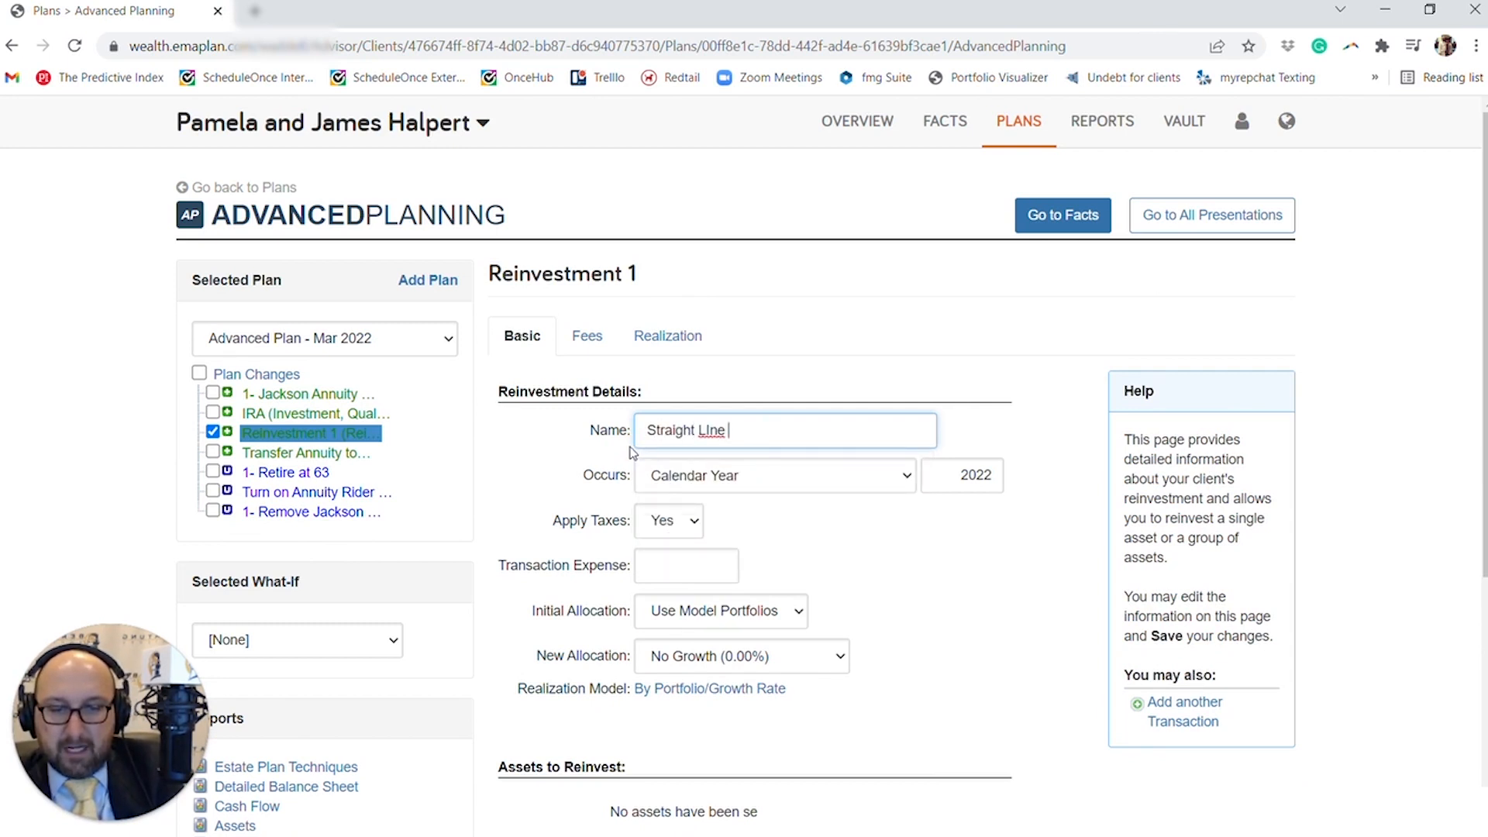
pyautogui.write(' A')
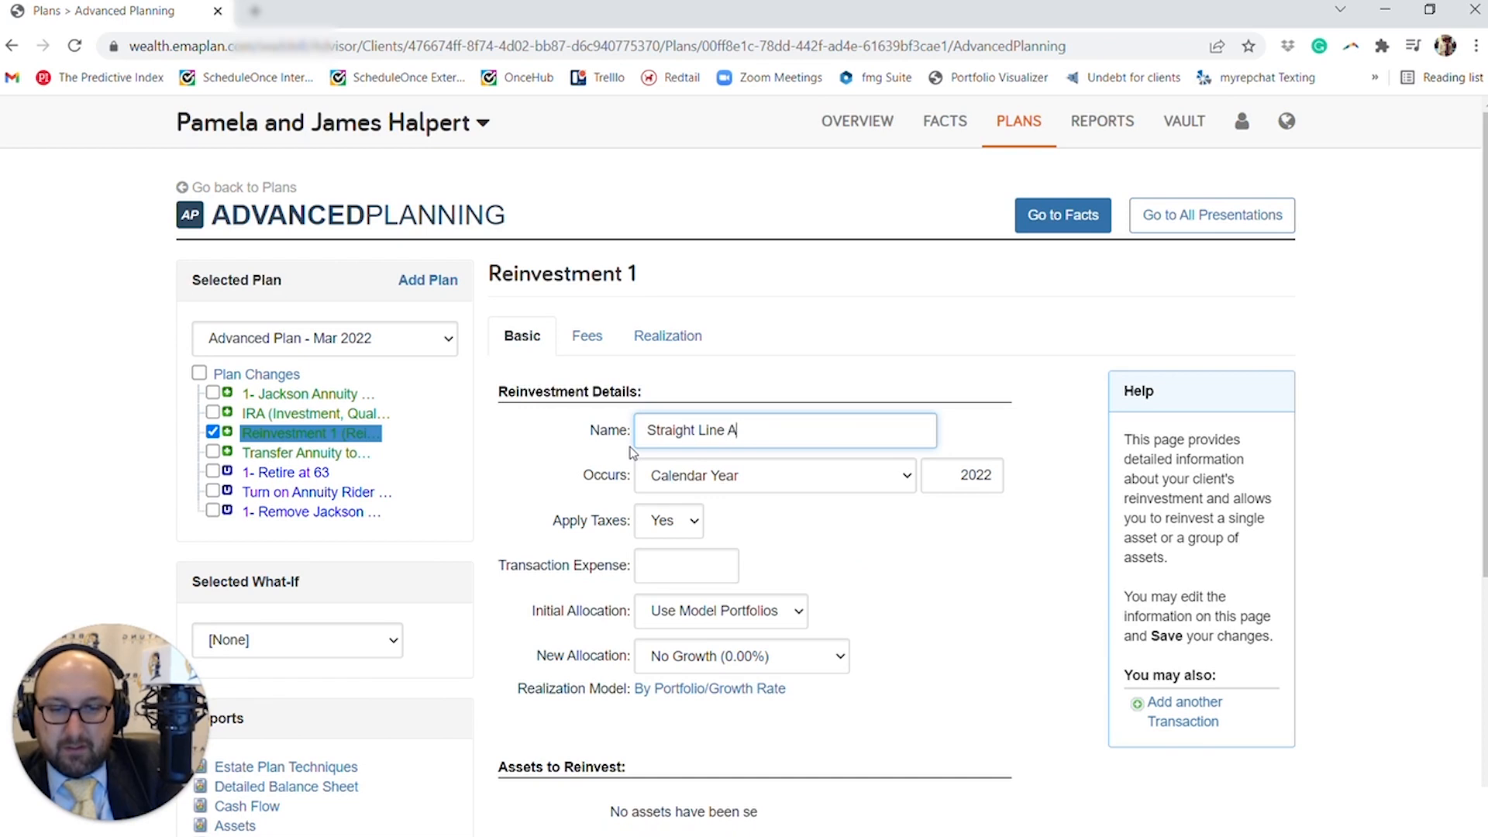
pyautogui.write('ssumption')
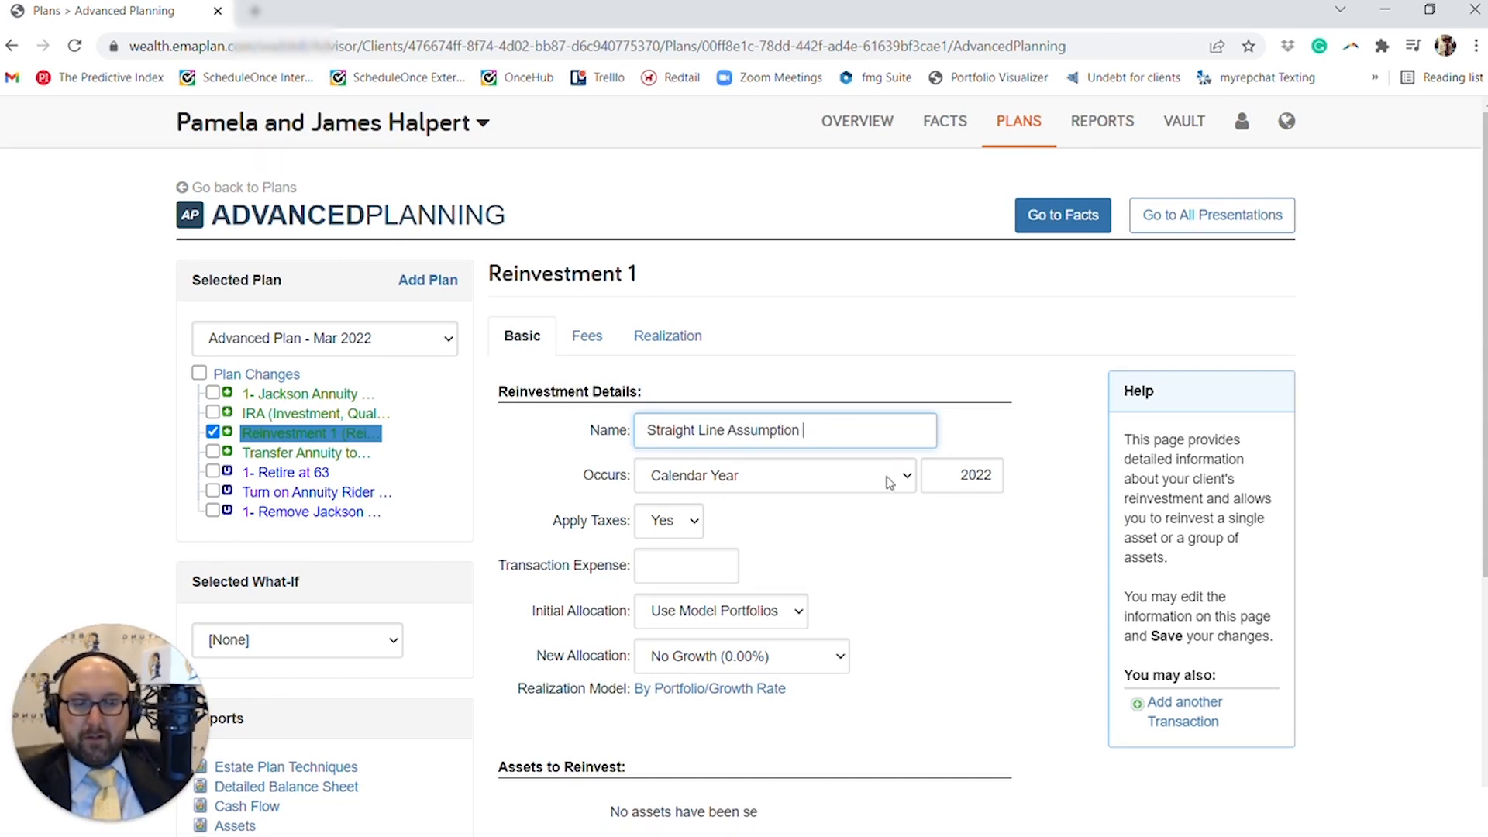
# - Set the reinvestment's Apply Taxes option to No
pyautogui.scroll(-1, 890, 482)
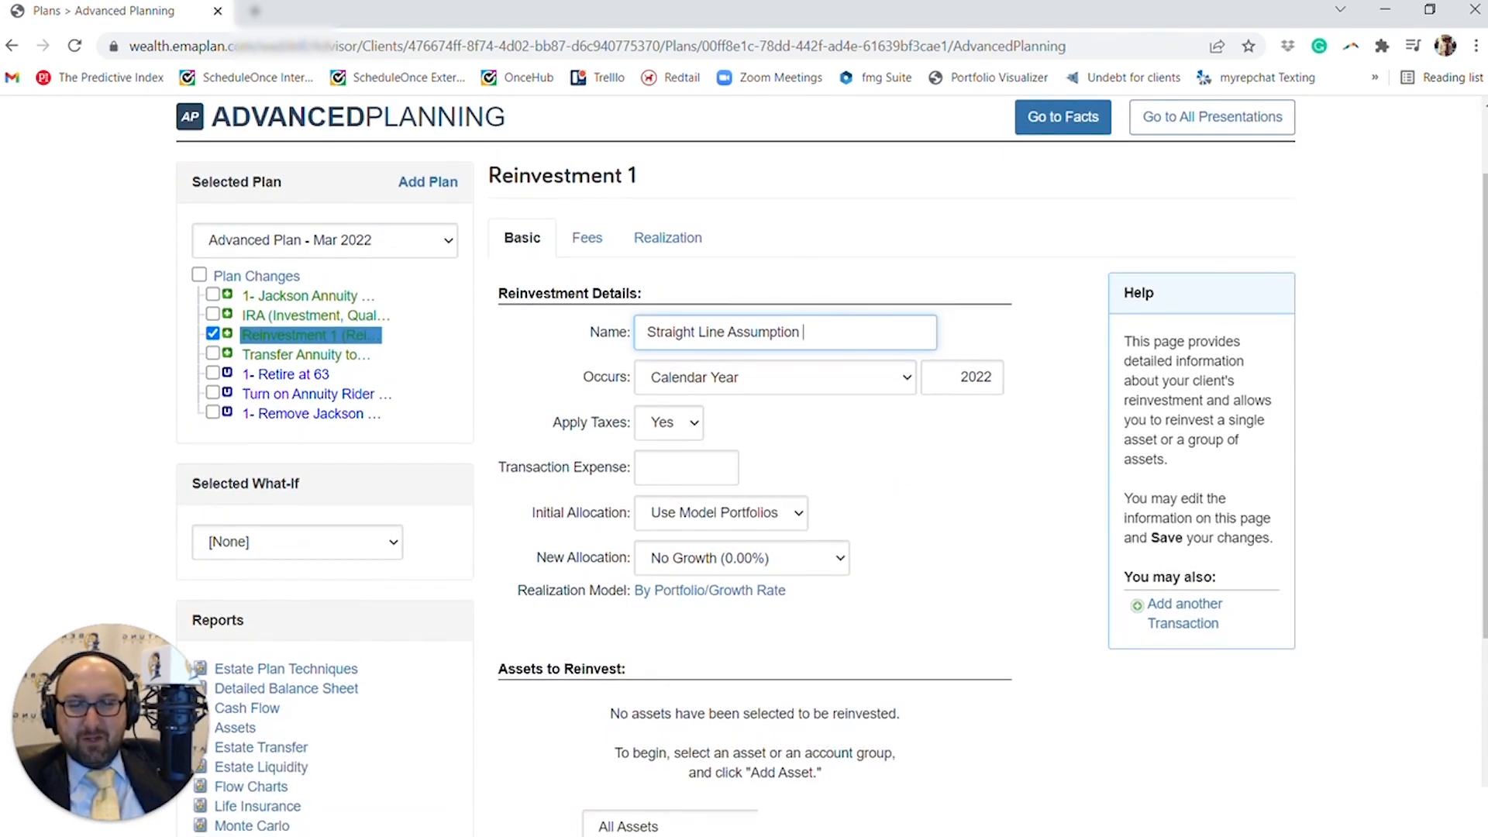
pyautogui.scroll(-2, 693, 362)
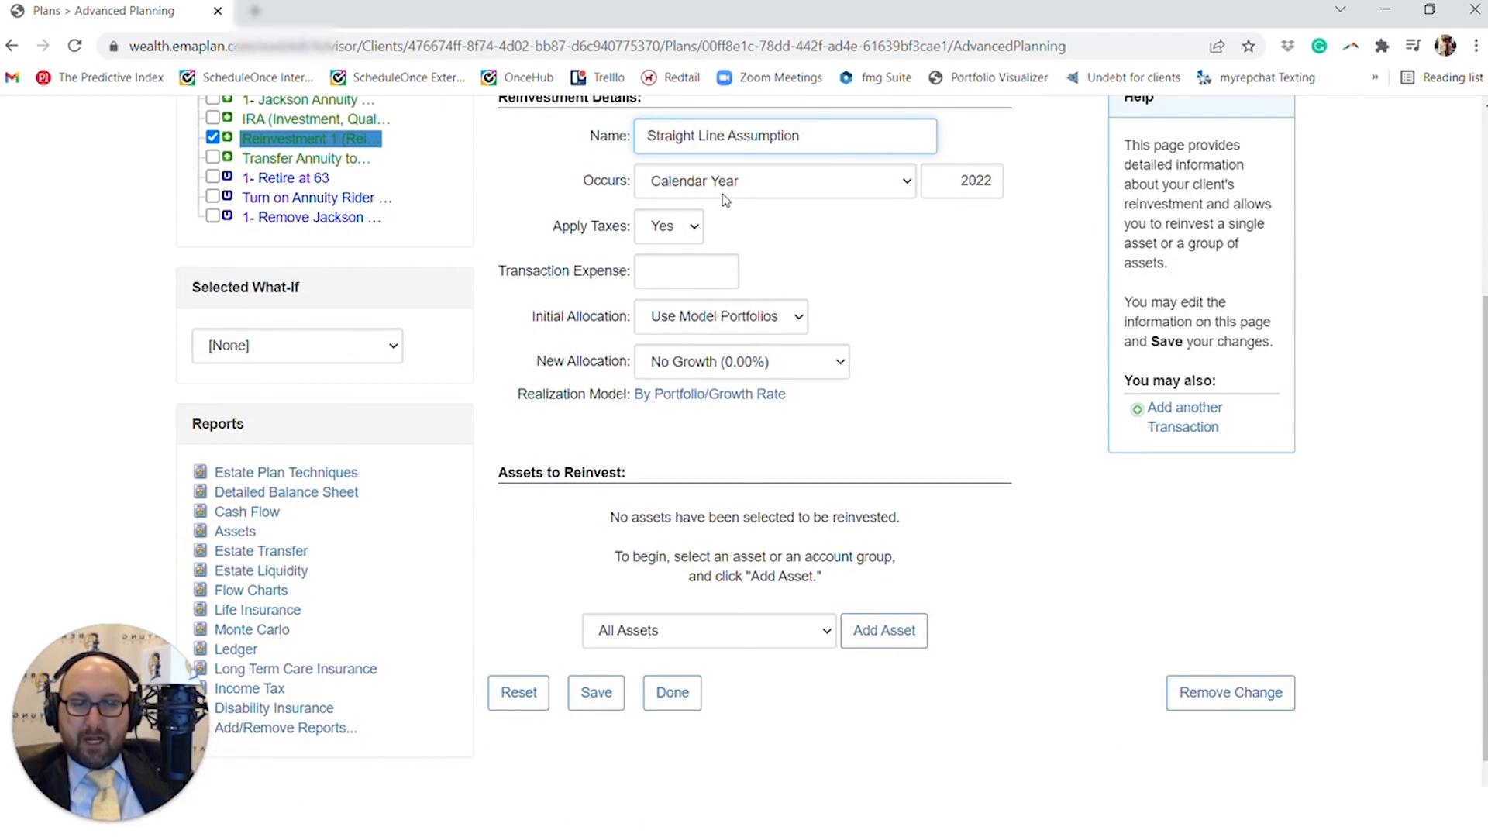
pyautogui.click(692, 227)
pyautogui.click(695, 250)
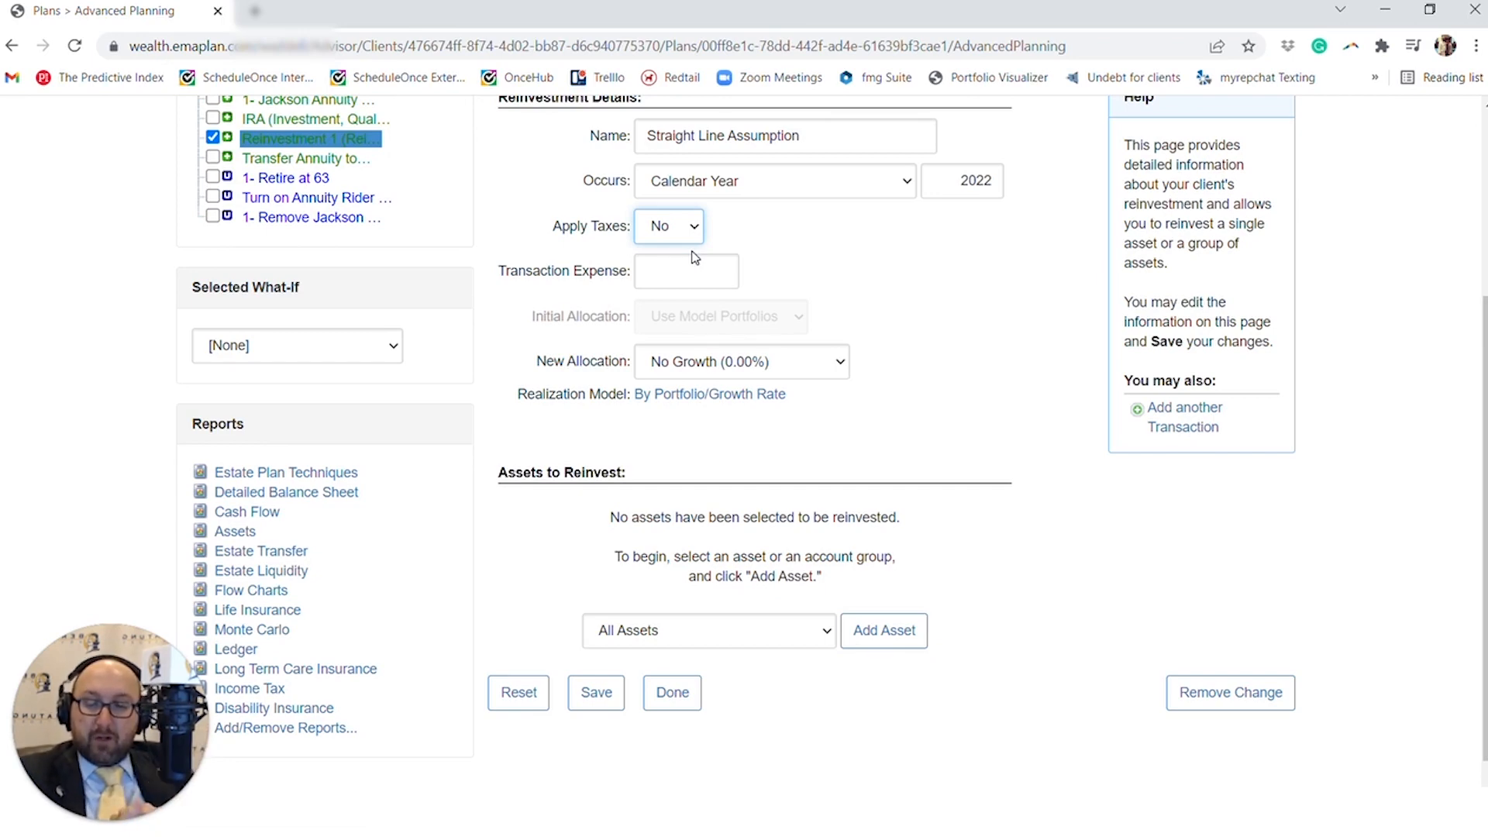
# - Set the reinvestment's new allocation to Custom with a growth rate of 4.00%
pyautogui.scroll(-1, 690, 258)
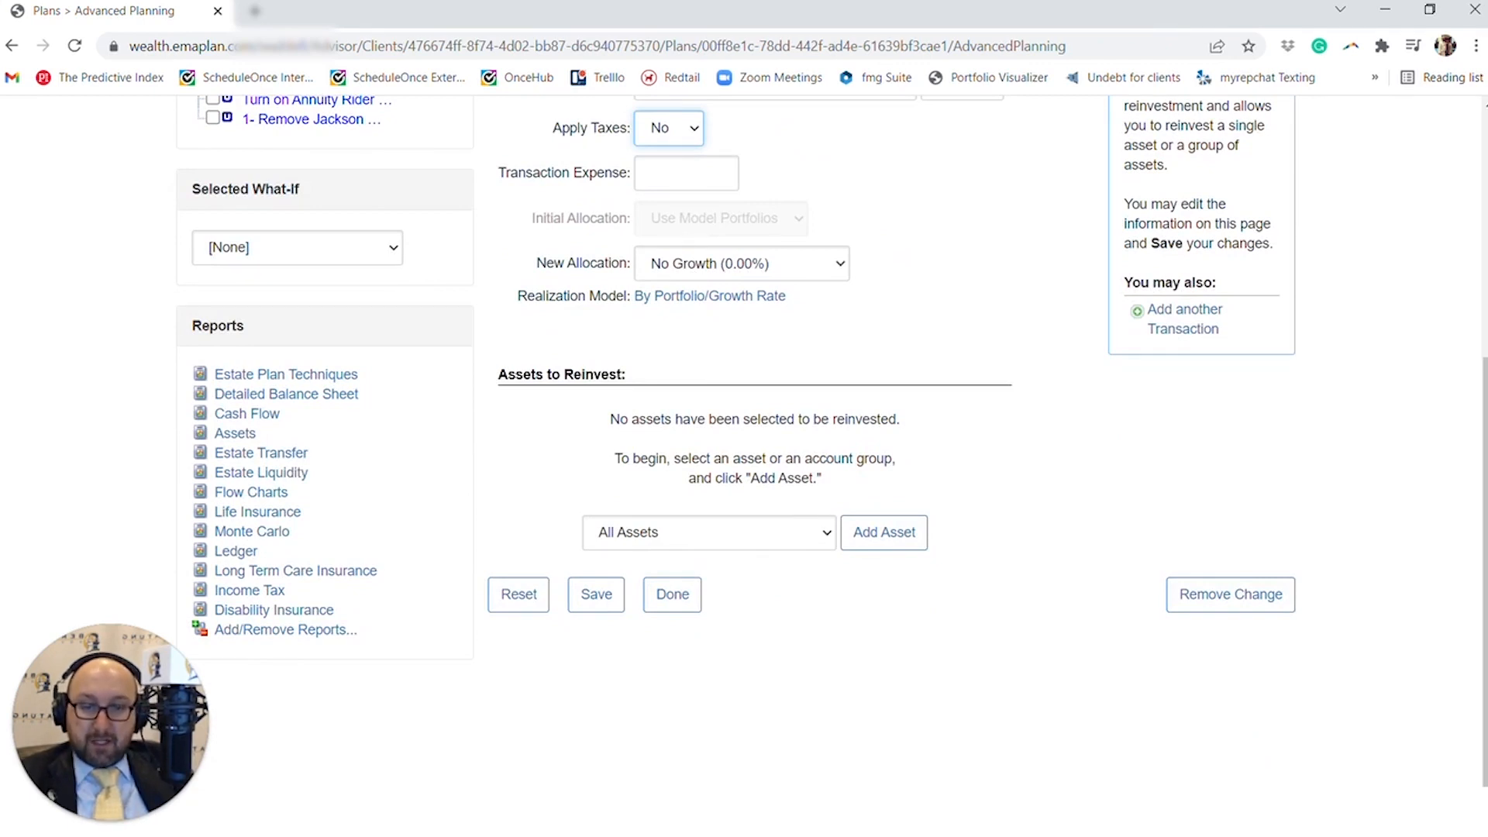
pyautogui.click(686, 270)
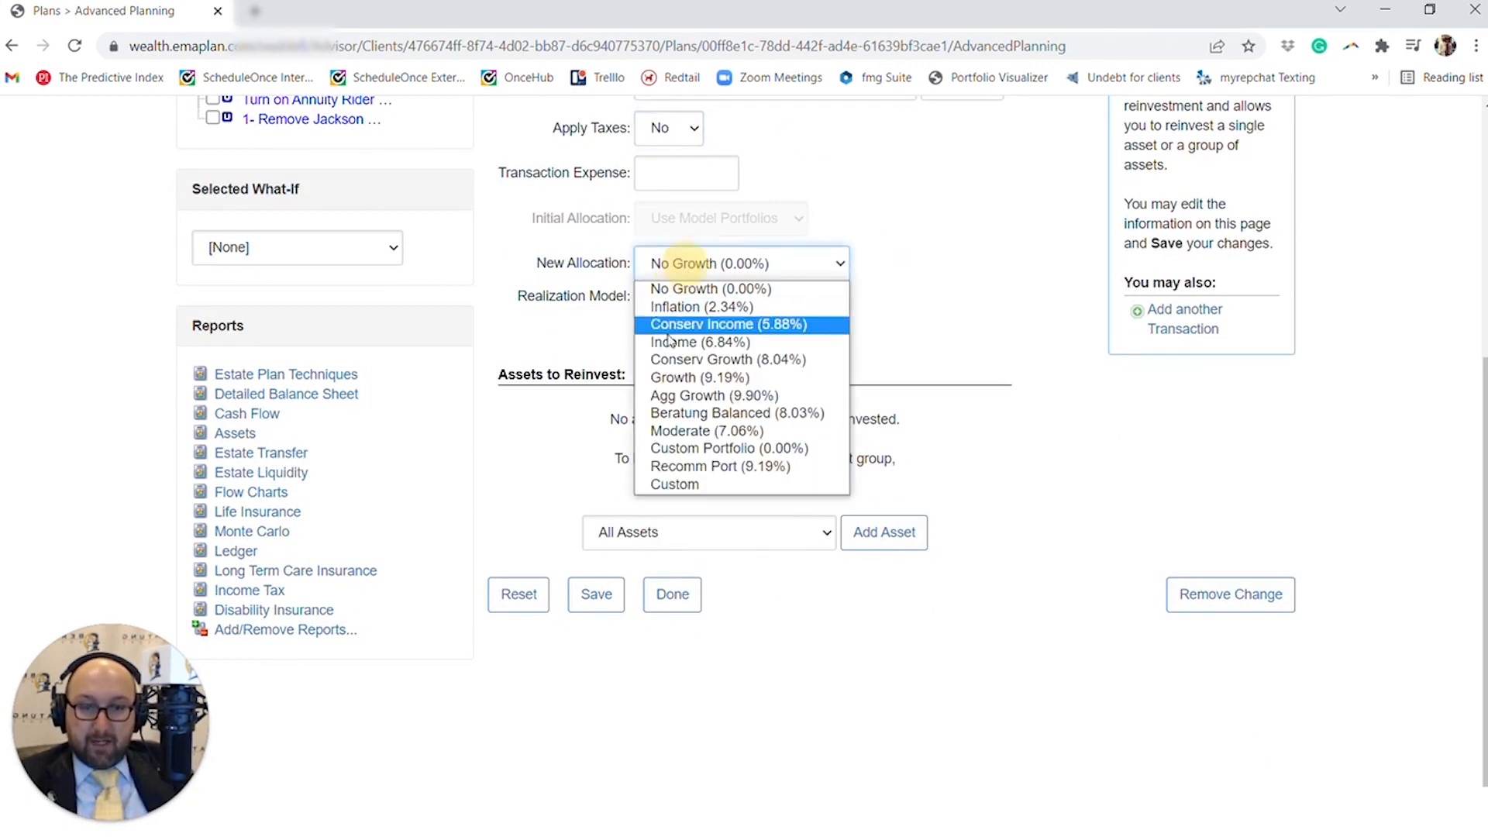
pyautogui.click(674, 484)
pyautogui.click(884, 262)
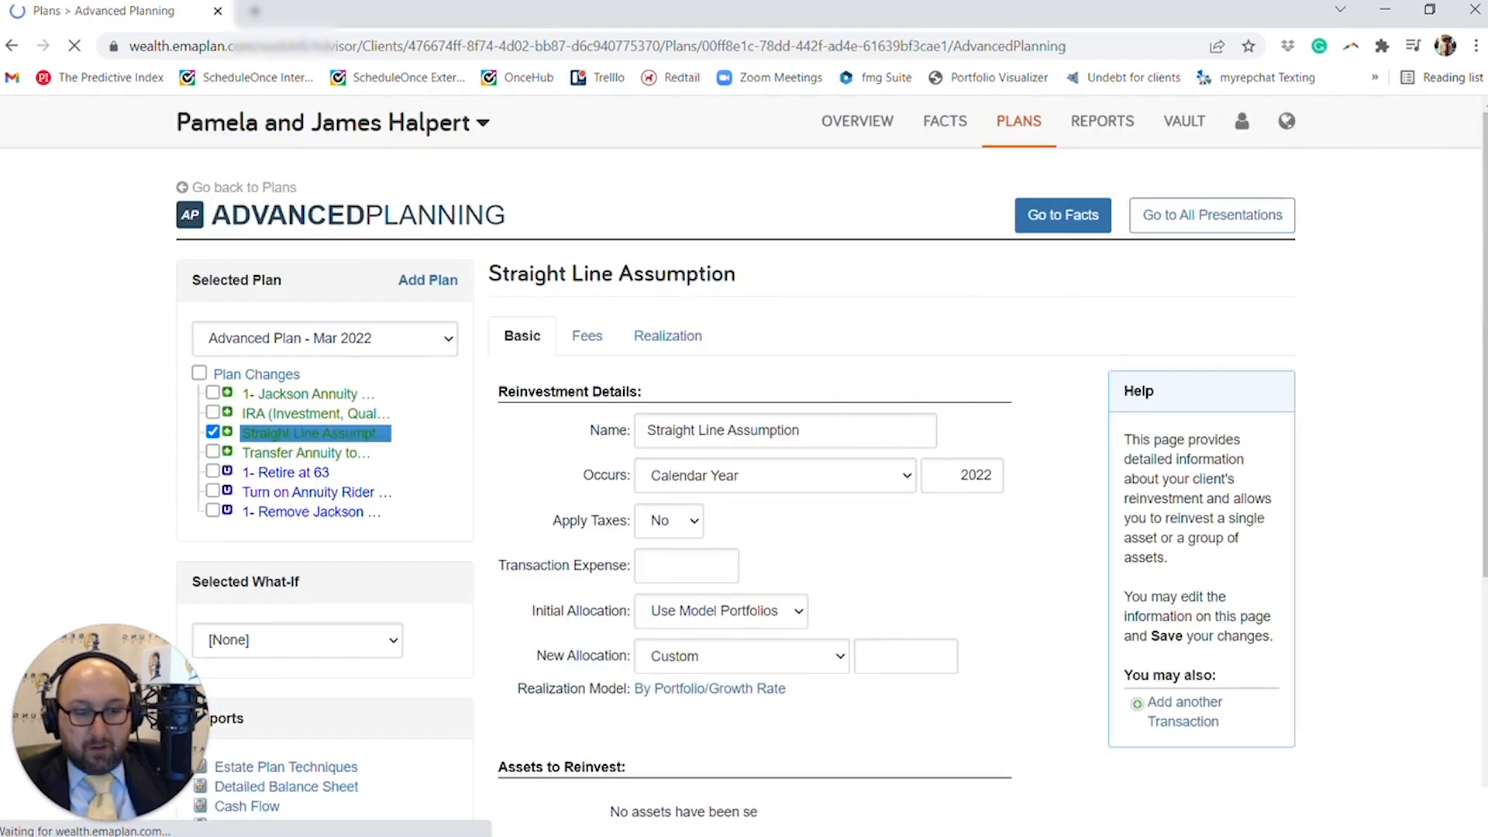
pyautogui.click(874, 658)
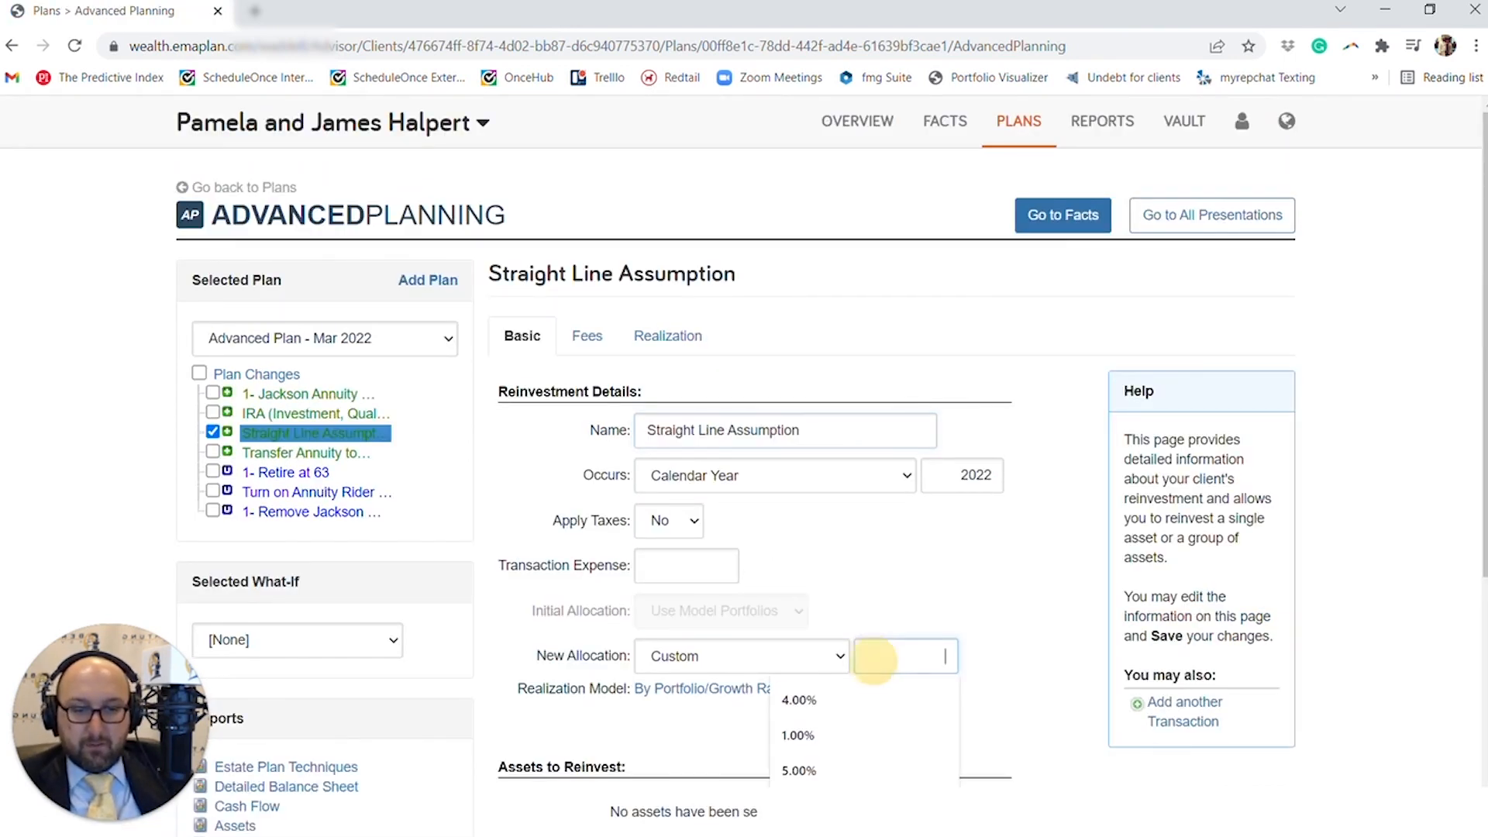
pyautogui.click(866, 700)
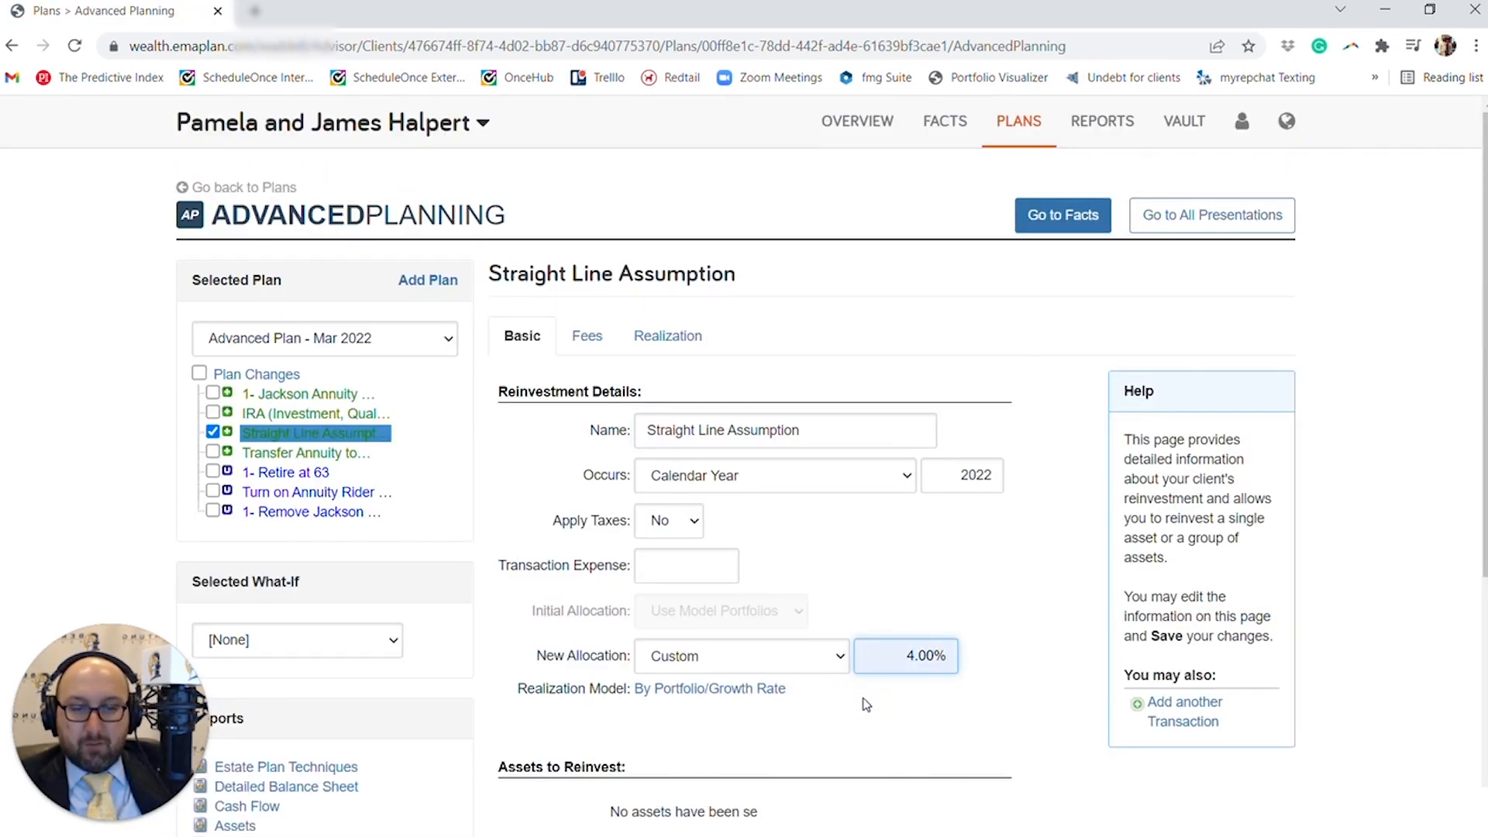
# - Add the Jackson National Variable Annuity to the assets to reinvest and review the asset allocation comparison
pyautogui.scroll(-1, 865, 704)
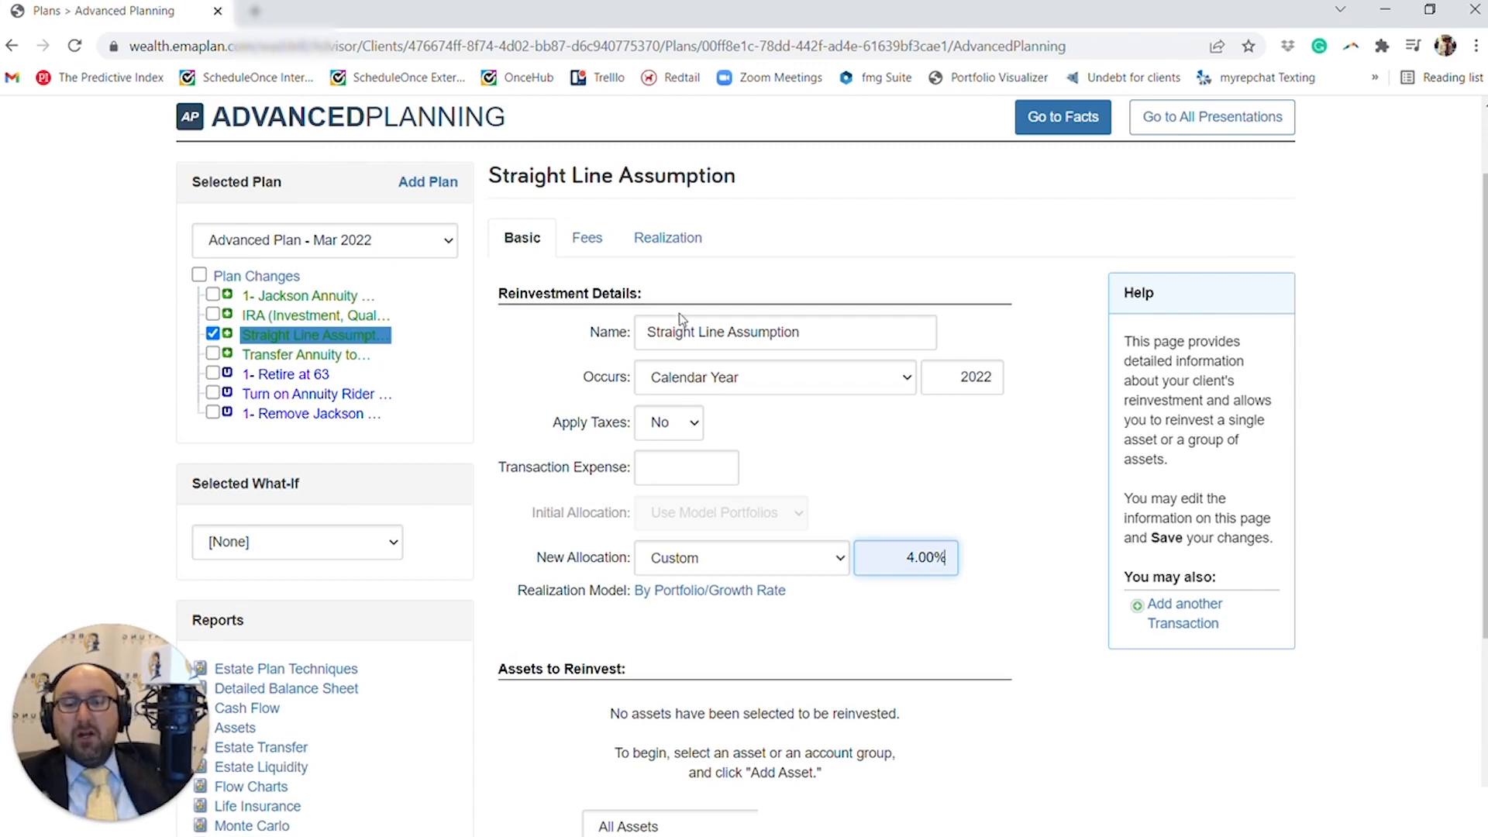
pyautogui.scroll(-2, 698, 310)
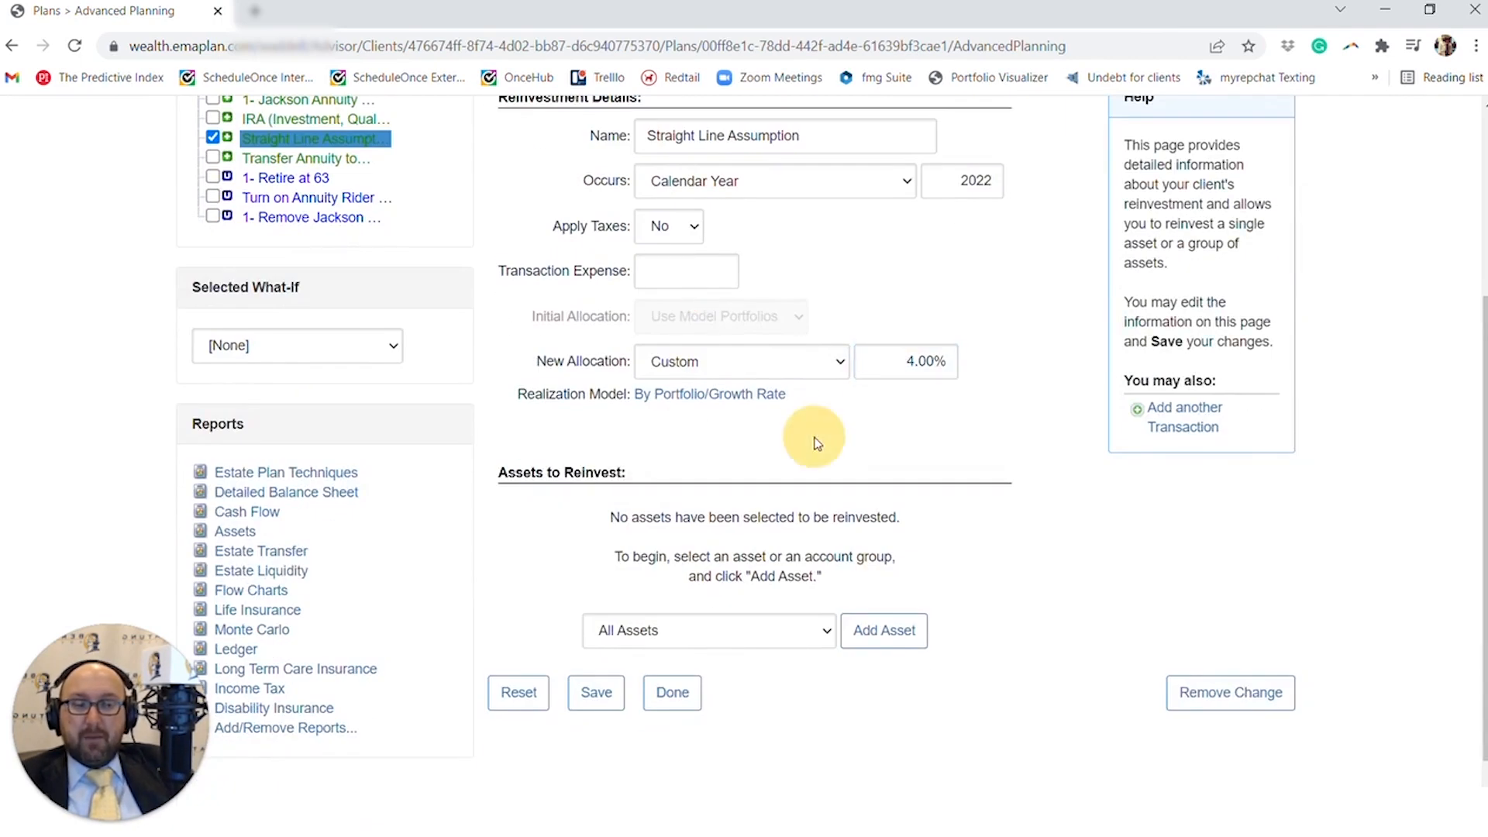
pyautogui.click(799, 625)
pyautogui.scroll(-1, 765, 599)
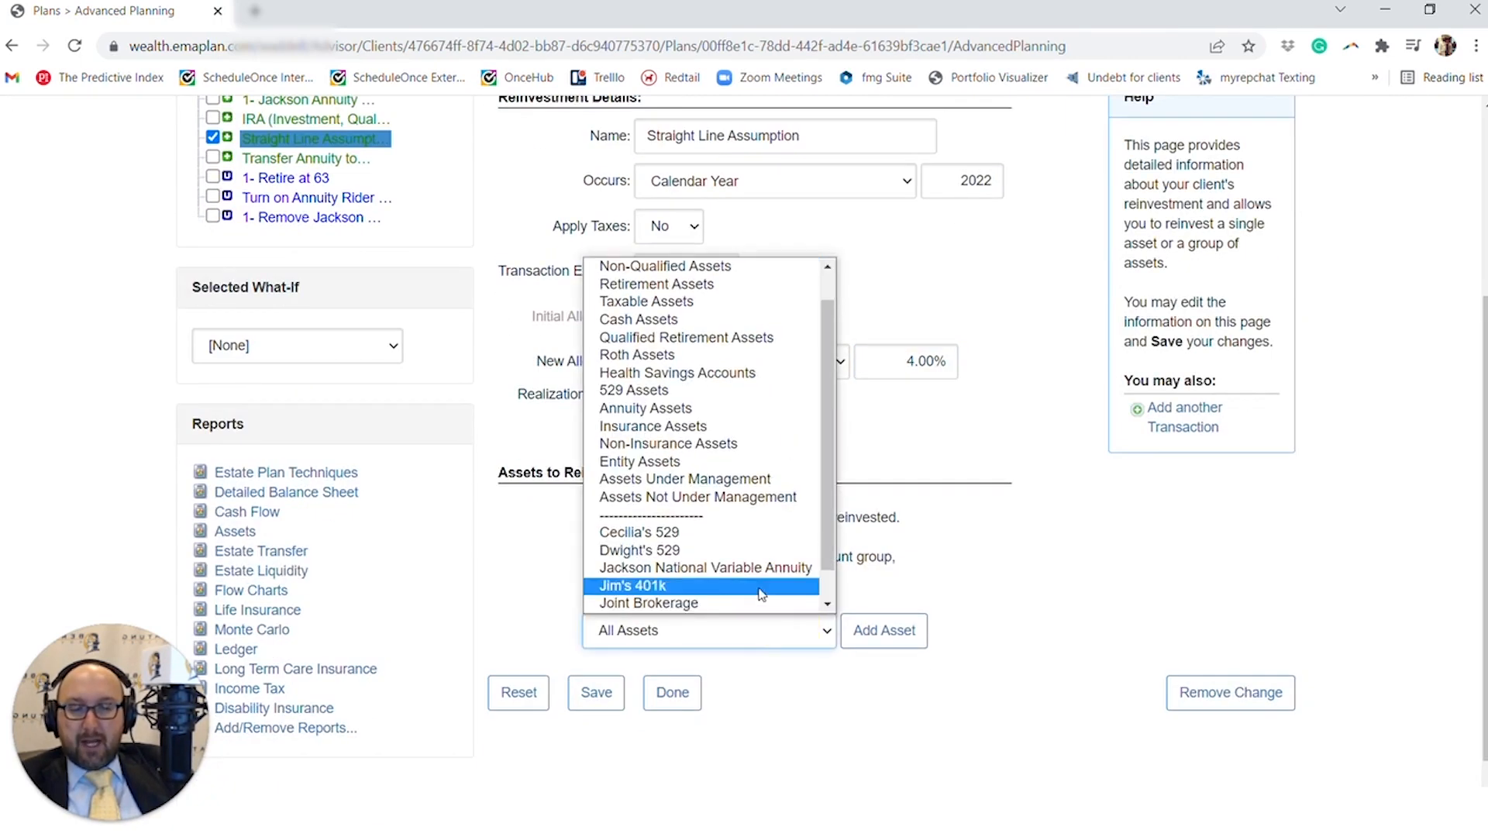
pyautogui.click(748, 568)
pyautogui.click(884, 644)
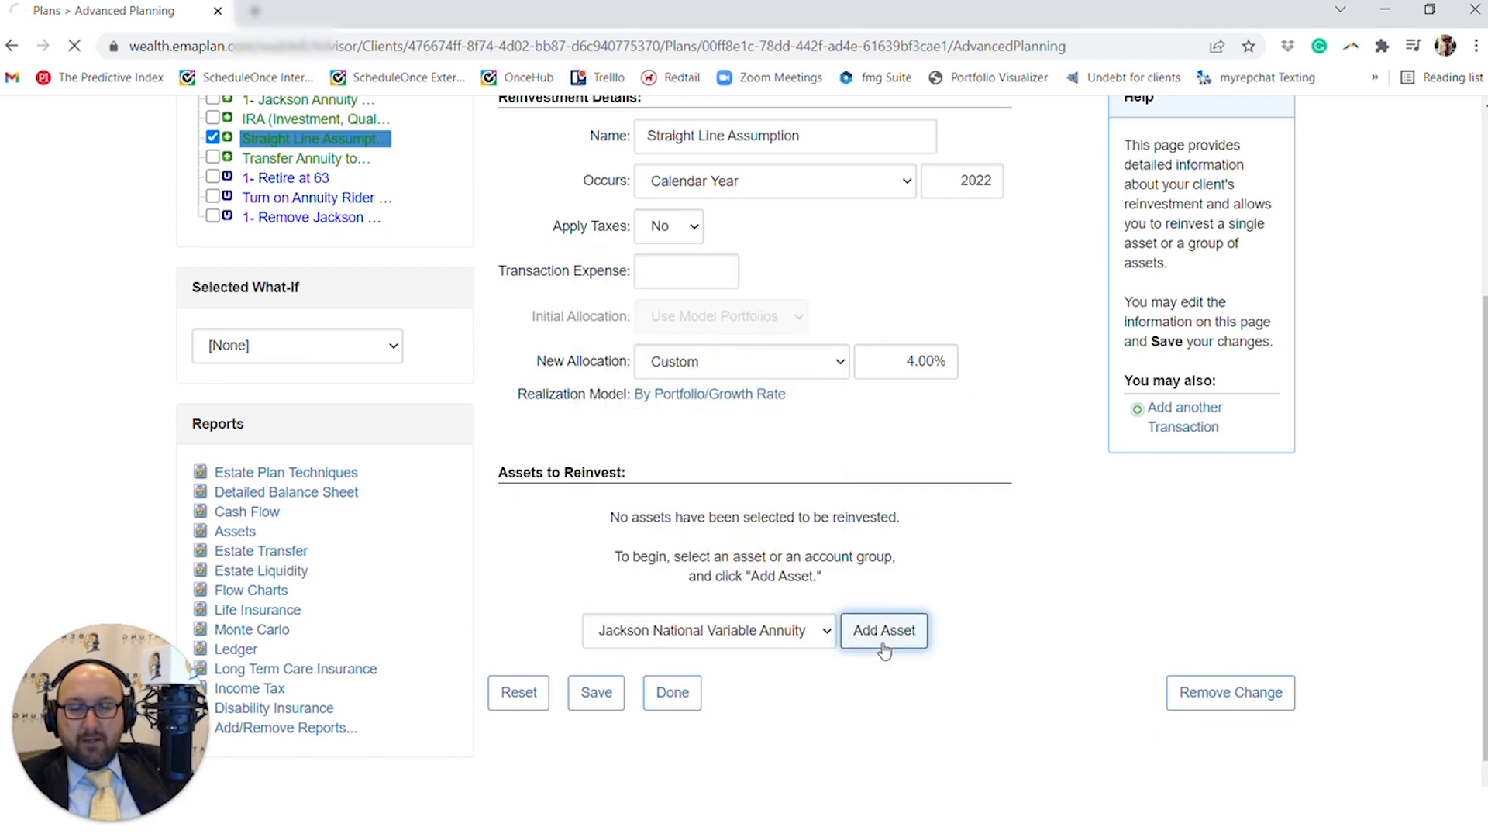
pyautogui.scroll(-1, 885, 649)
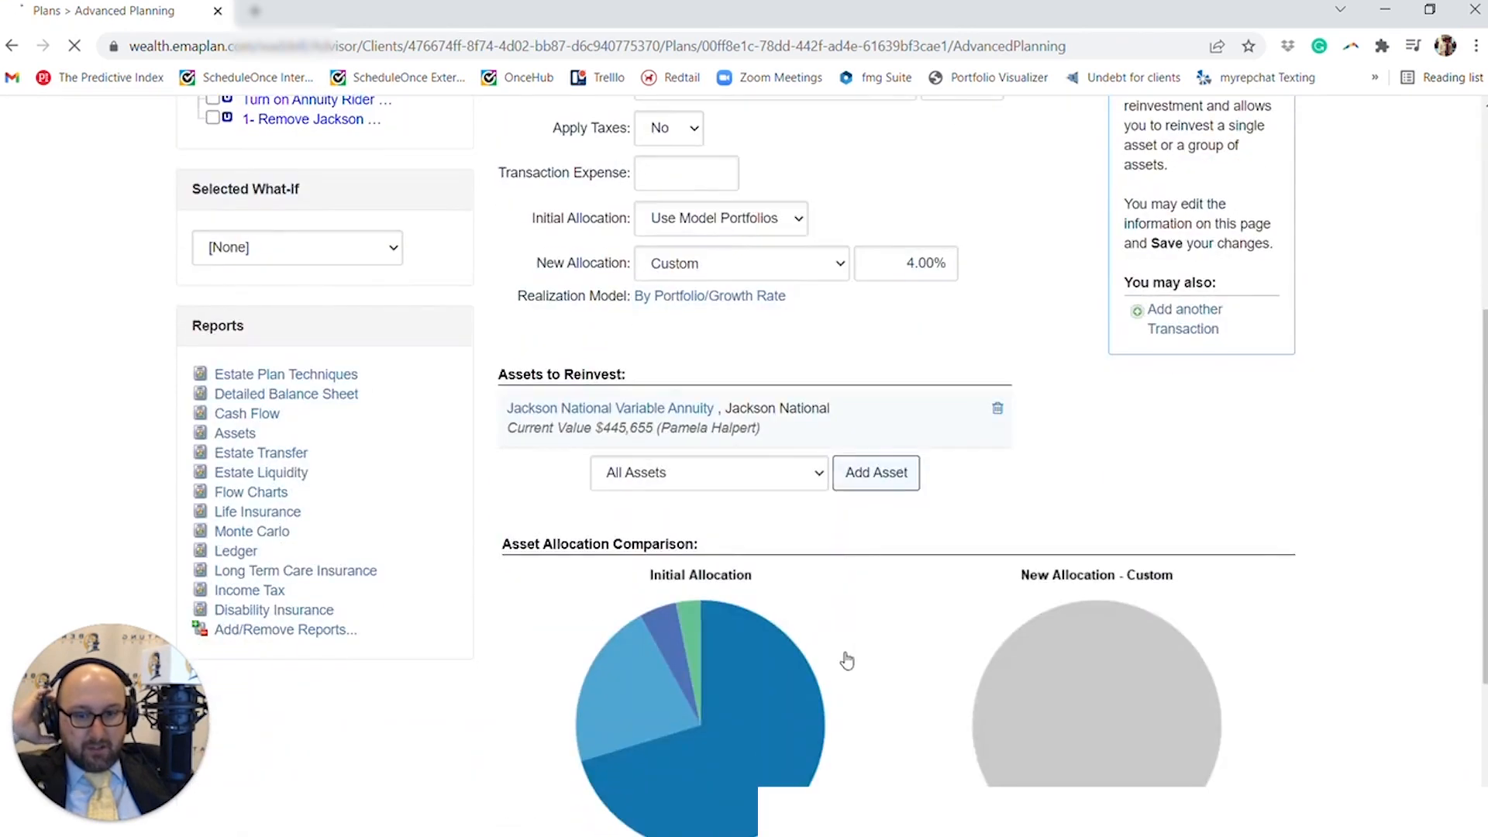
pyautogui.scroll(-3, 717, 457)
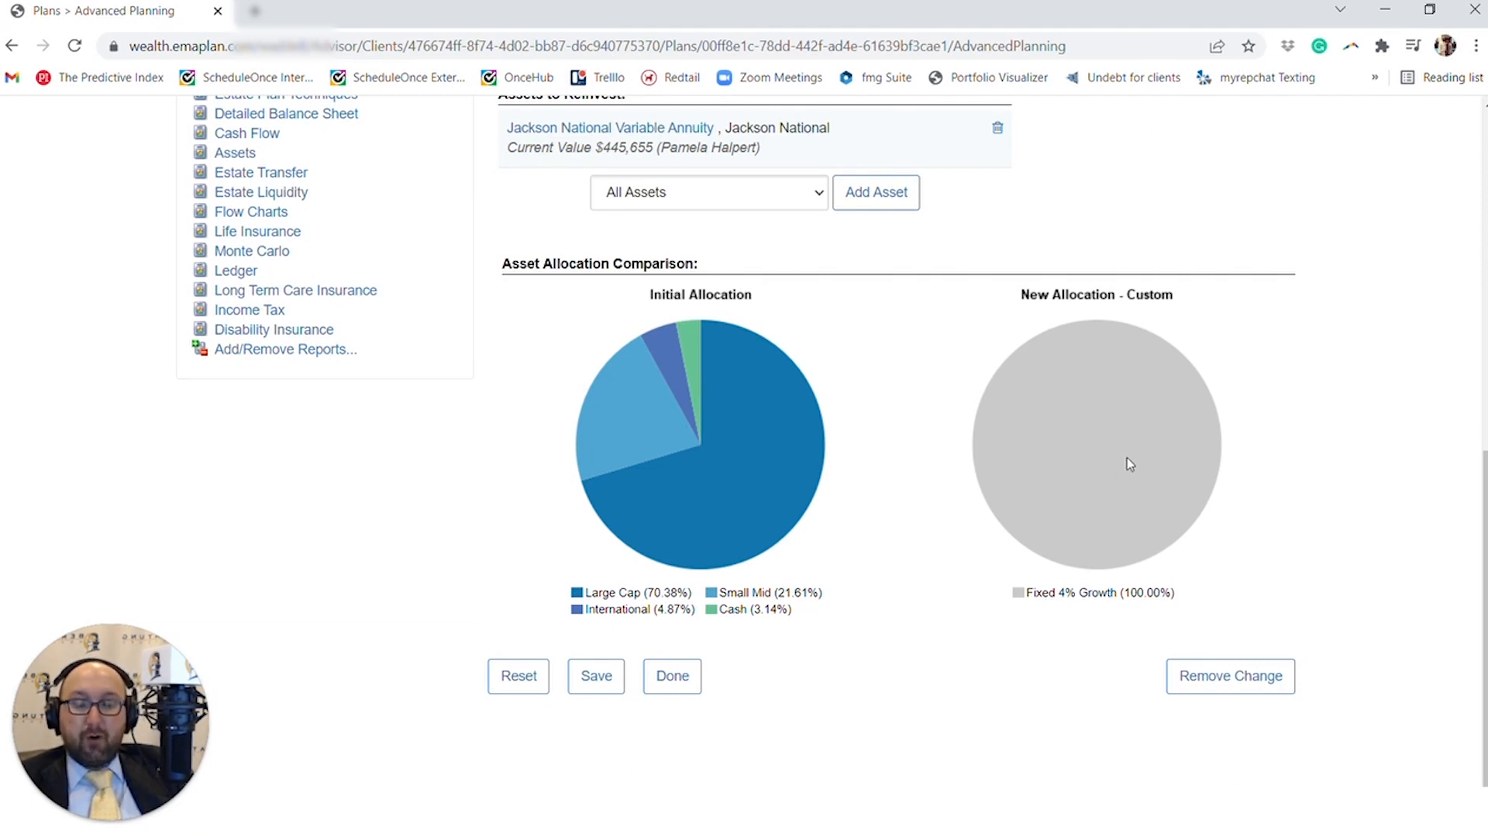
# - Leave the reinvestment page and open the Cash Flow report from the favorite reports
pyautogui.scroll(9, 1130, 457)
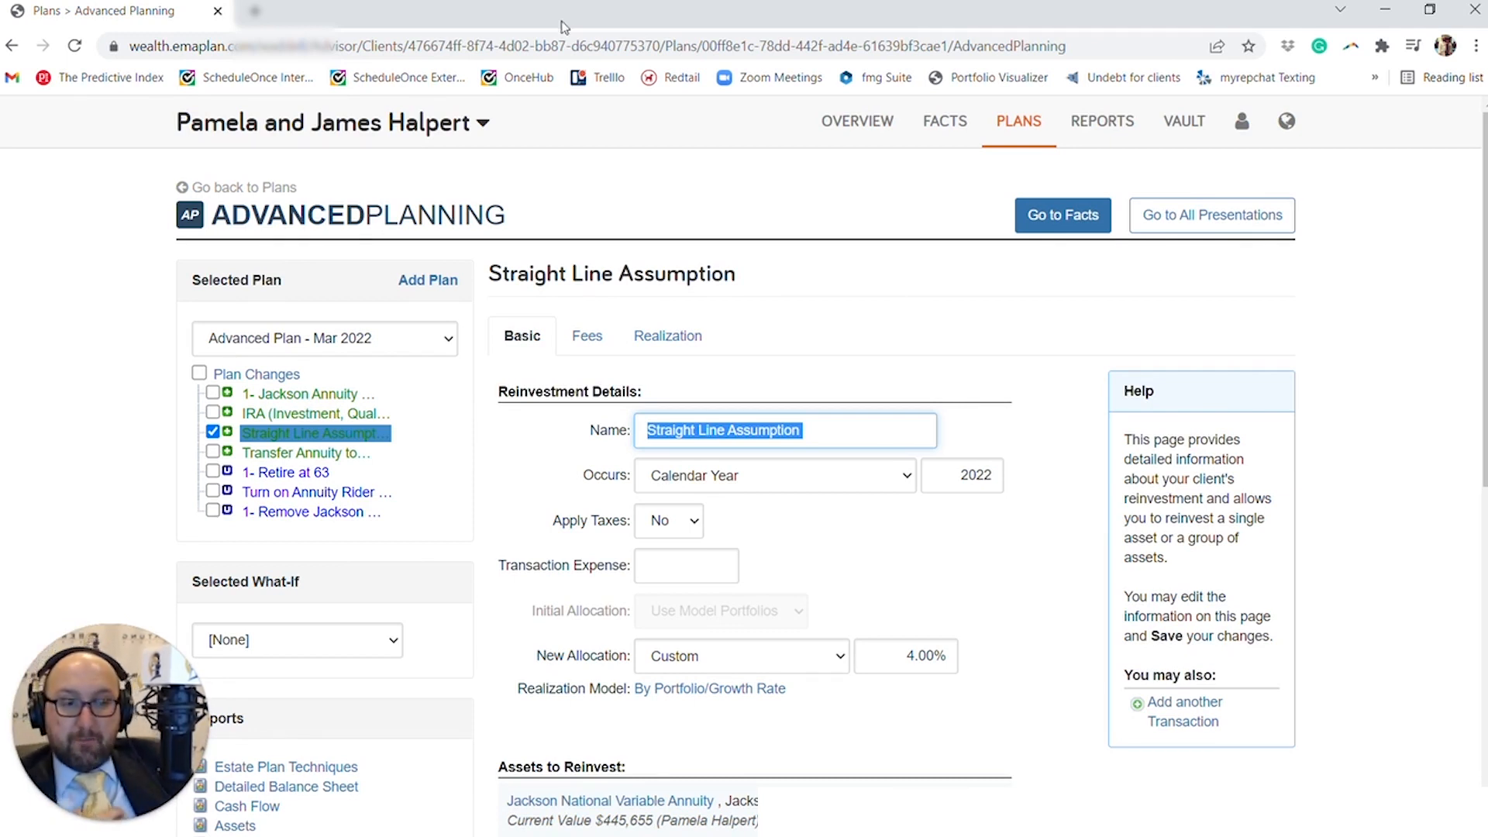
pyautogui.click(1085, 131)
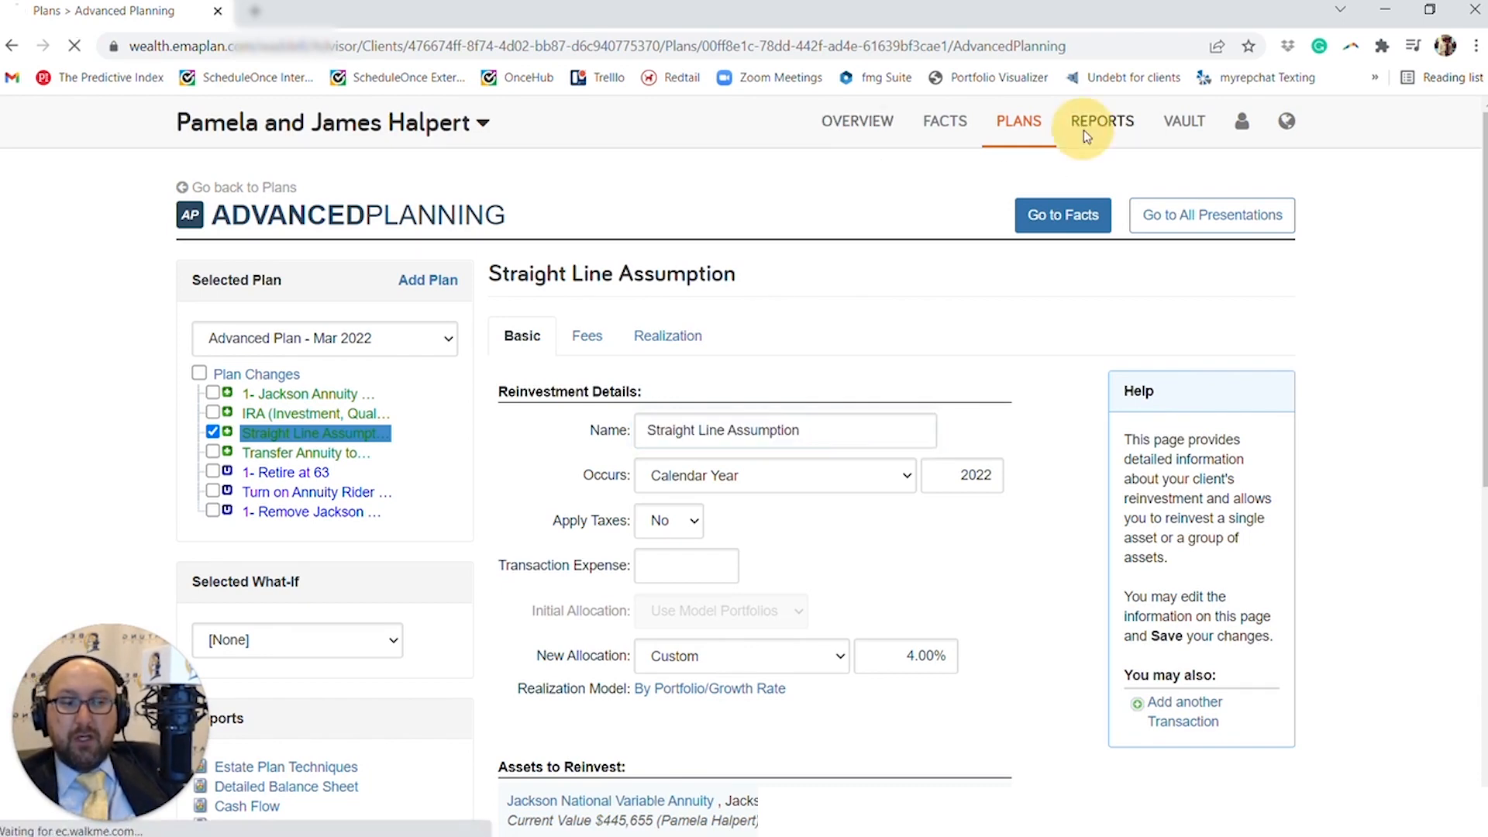
pyautogui.scroll(-1, 965, 258)
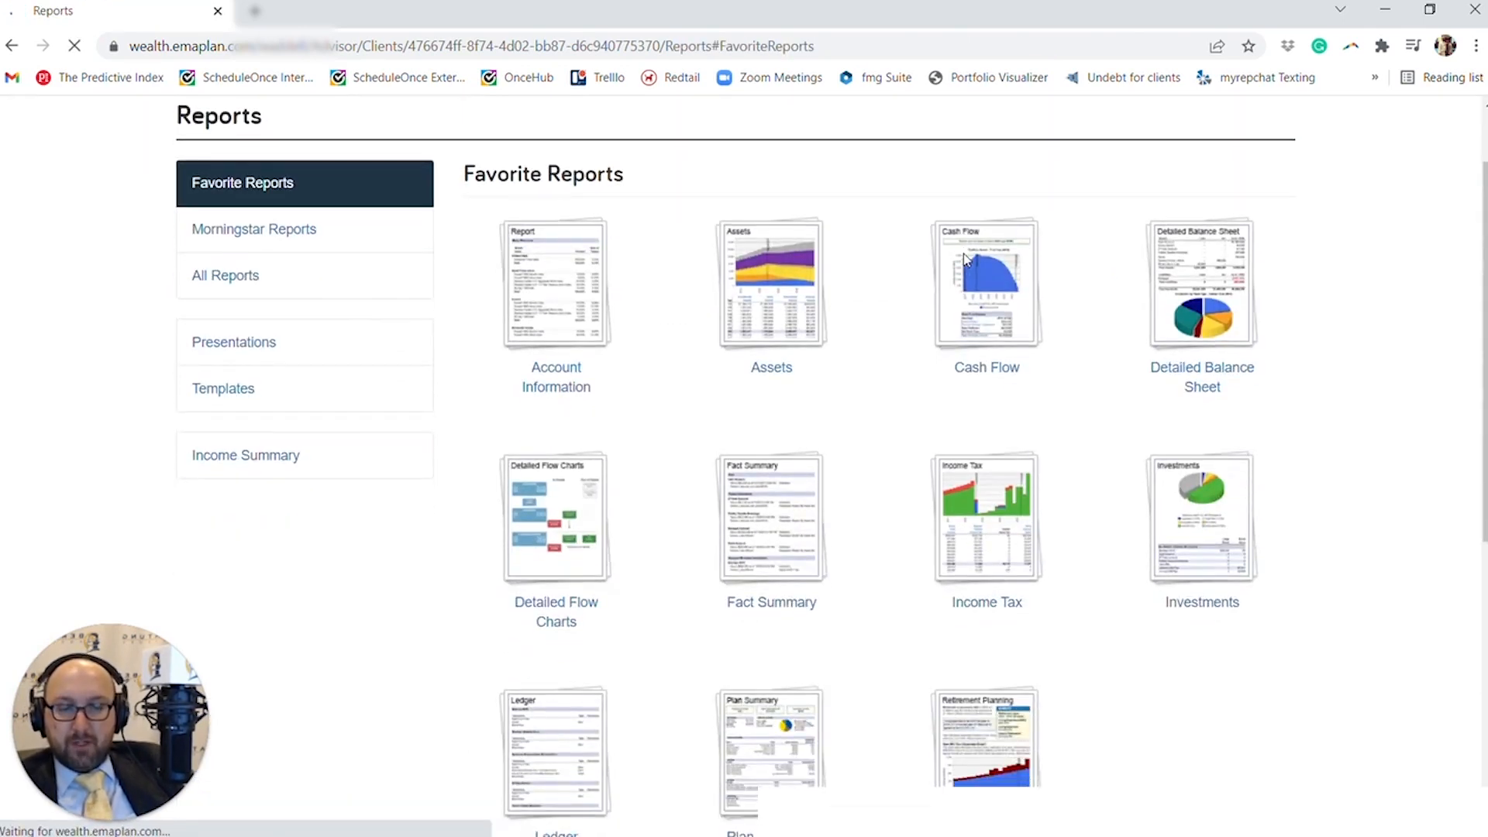
pyautogui.scroll(-1, 956, 293)
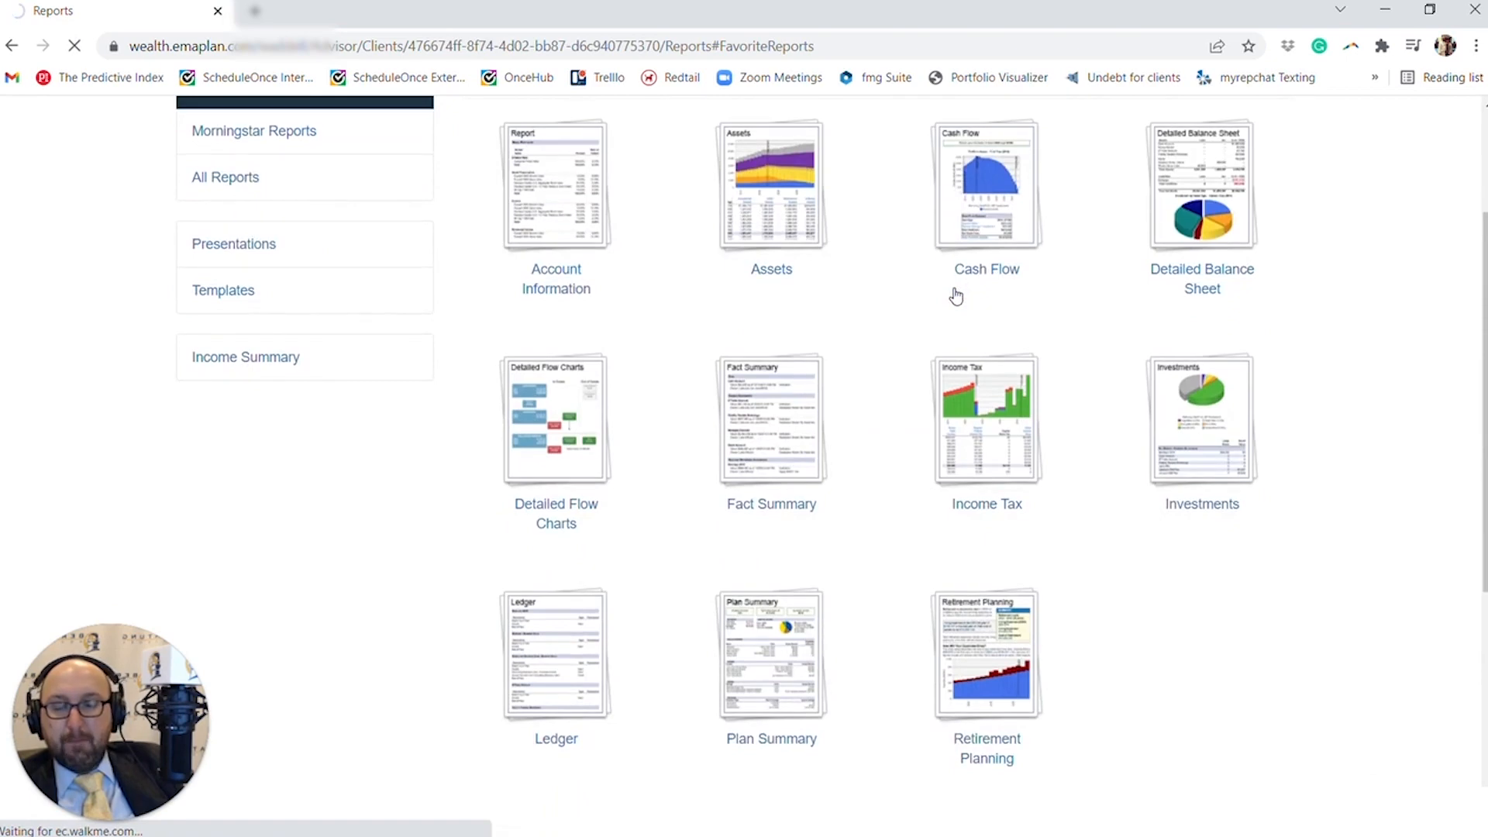
pyautogui.click(956, 296)
# - Open the report's Planned Distributions breakdown and examine the annuity distributions, marking the 2052 amount
pyautogui.scroll(-6, 519, 507)
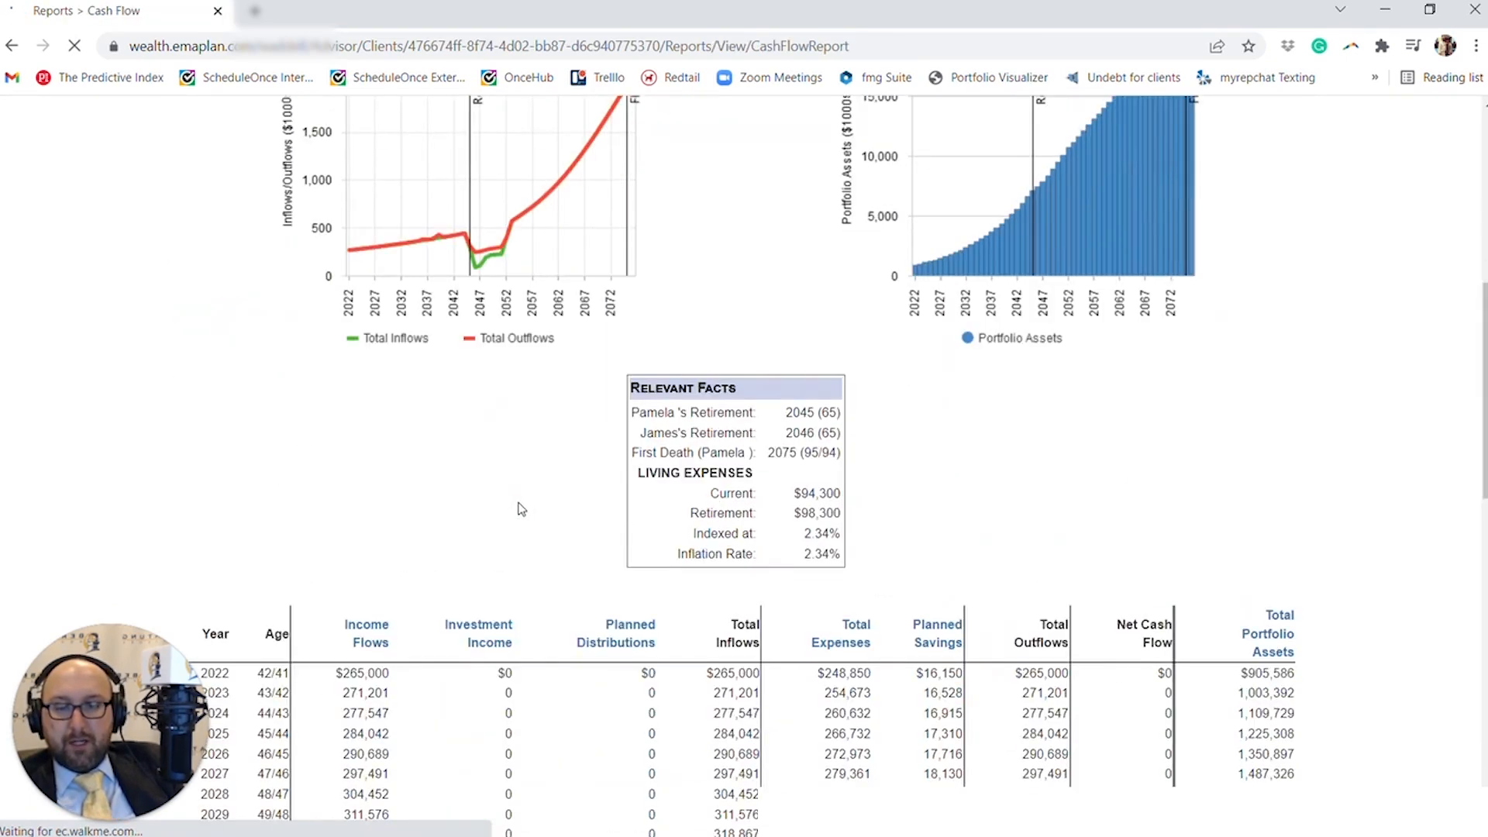
pyautogui.click(643, 632)
pyautogui.scroll(-8, 643, 632)
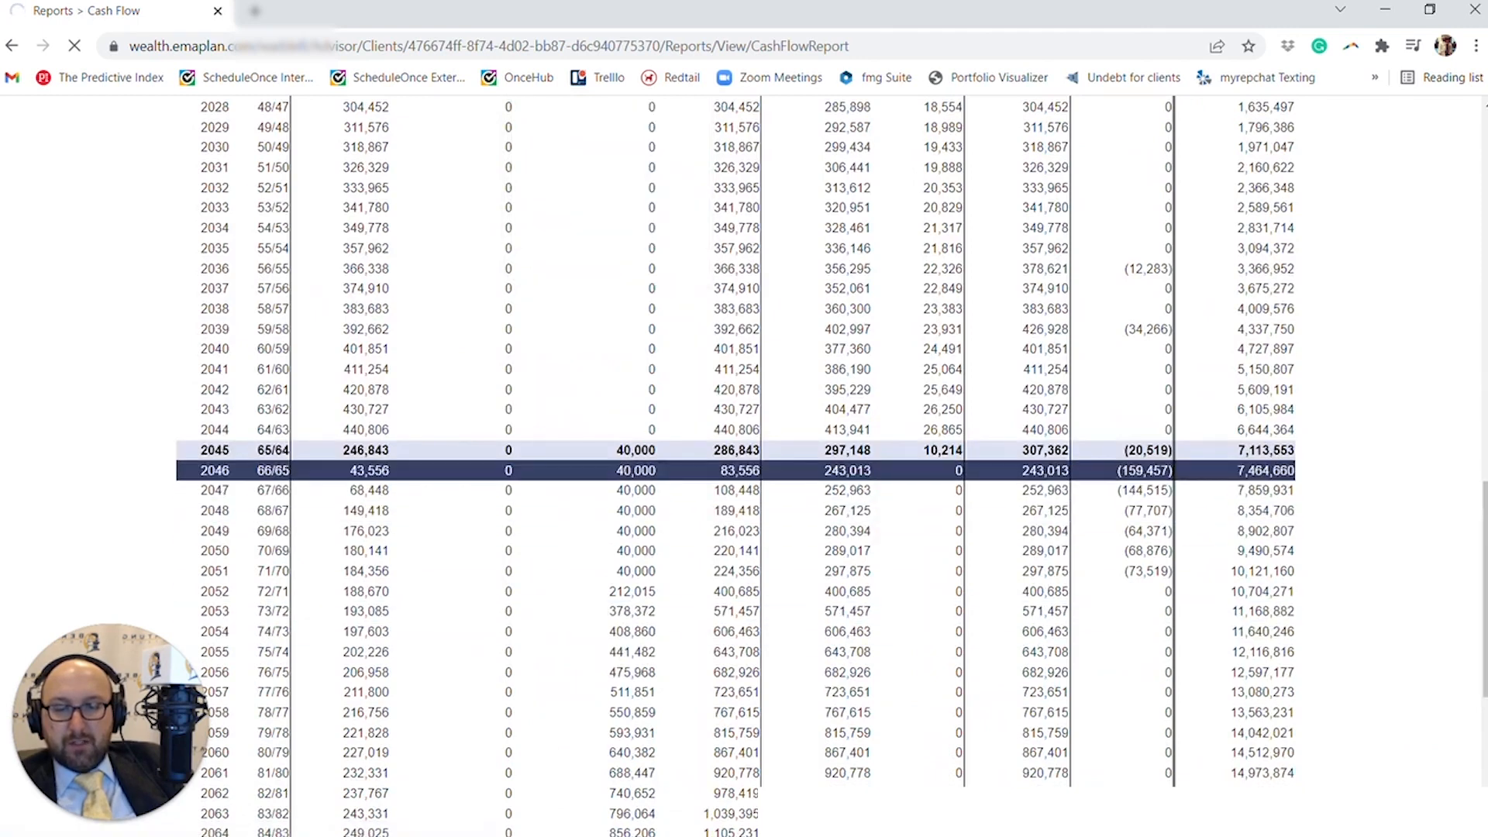
pyautogui.scroll(-12, 642, 572)
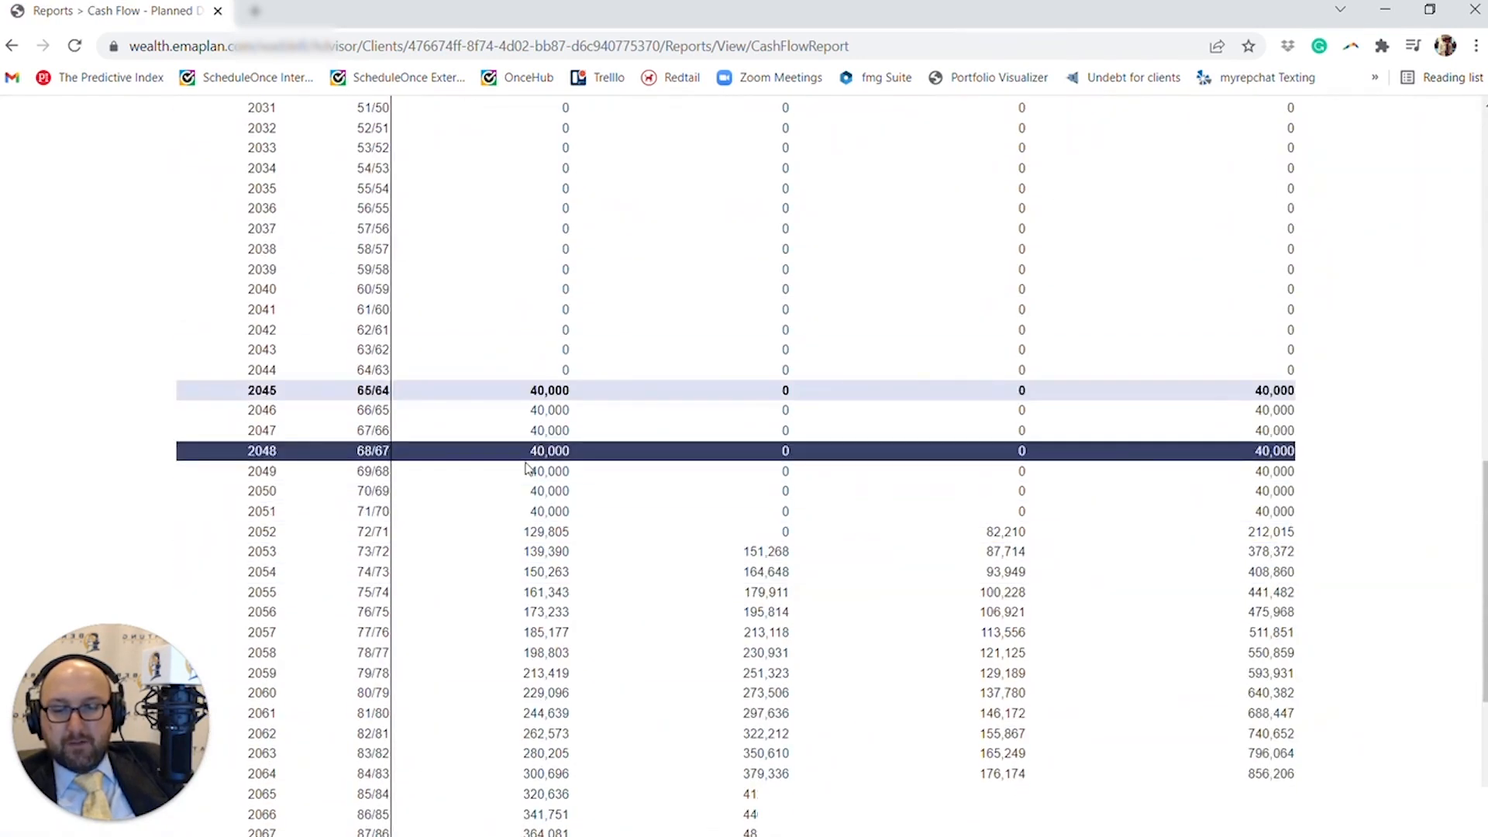
pyautogui.moveTo(524, 532); pyautogui.dragTo(570, 532)
pyautogui.scroll(-1, 572, 540)
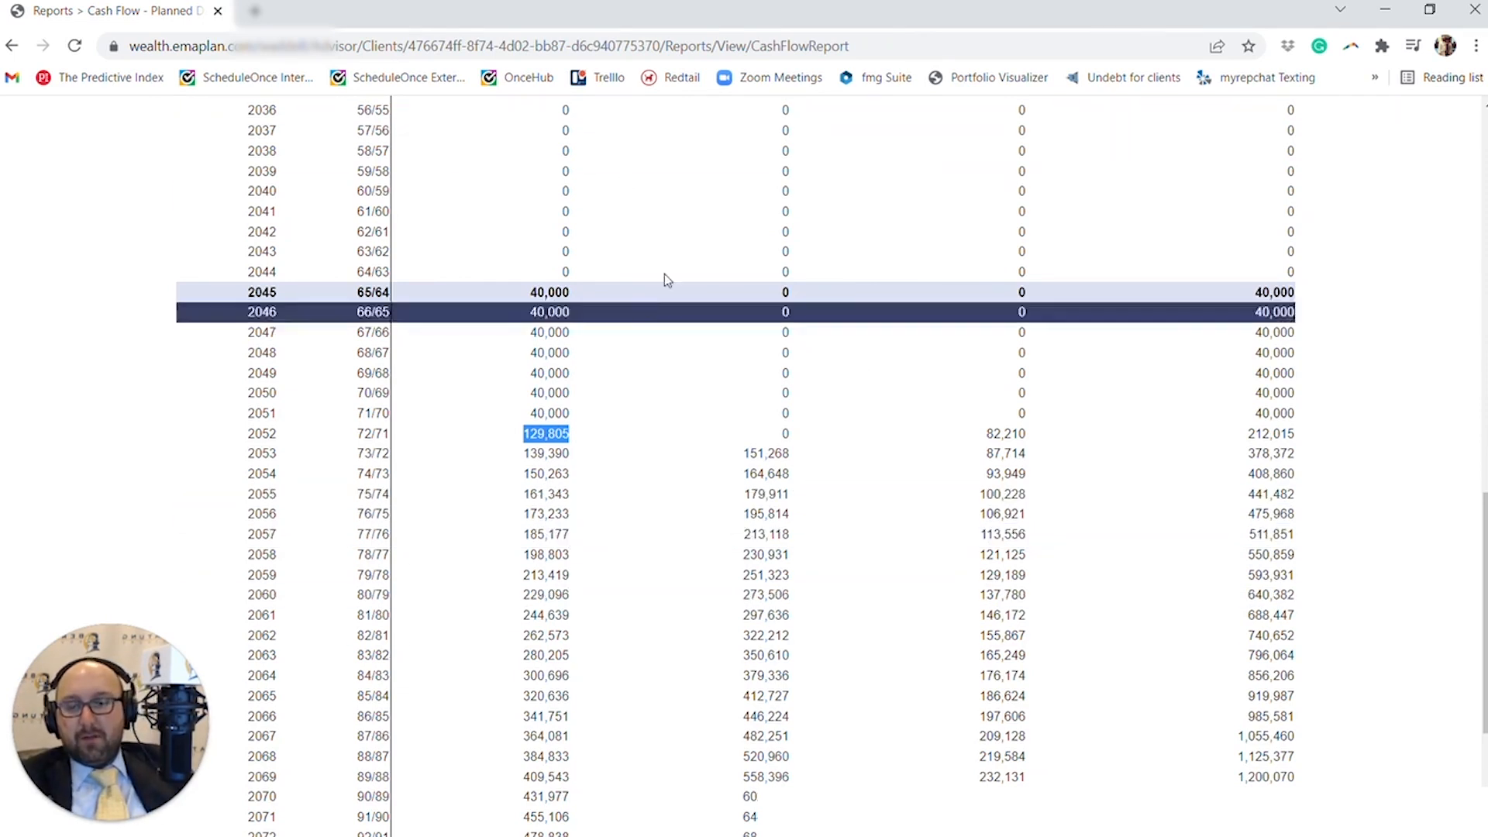
# - Switch the Planned Distributions report to Advanced Plan - Mar 2022, update it and review the annuity distributions by year
pyautogui.scroll(10, 599, 467)
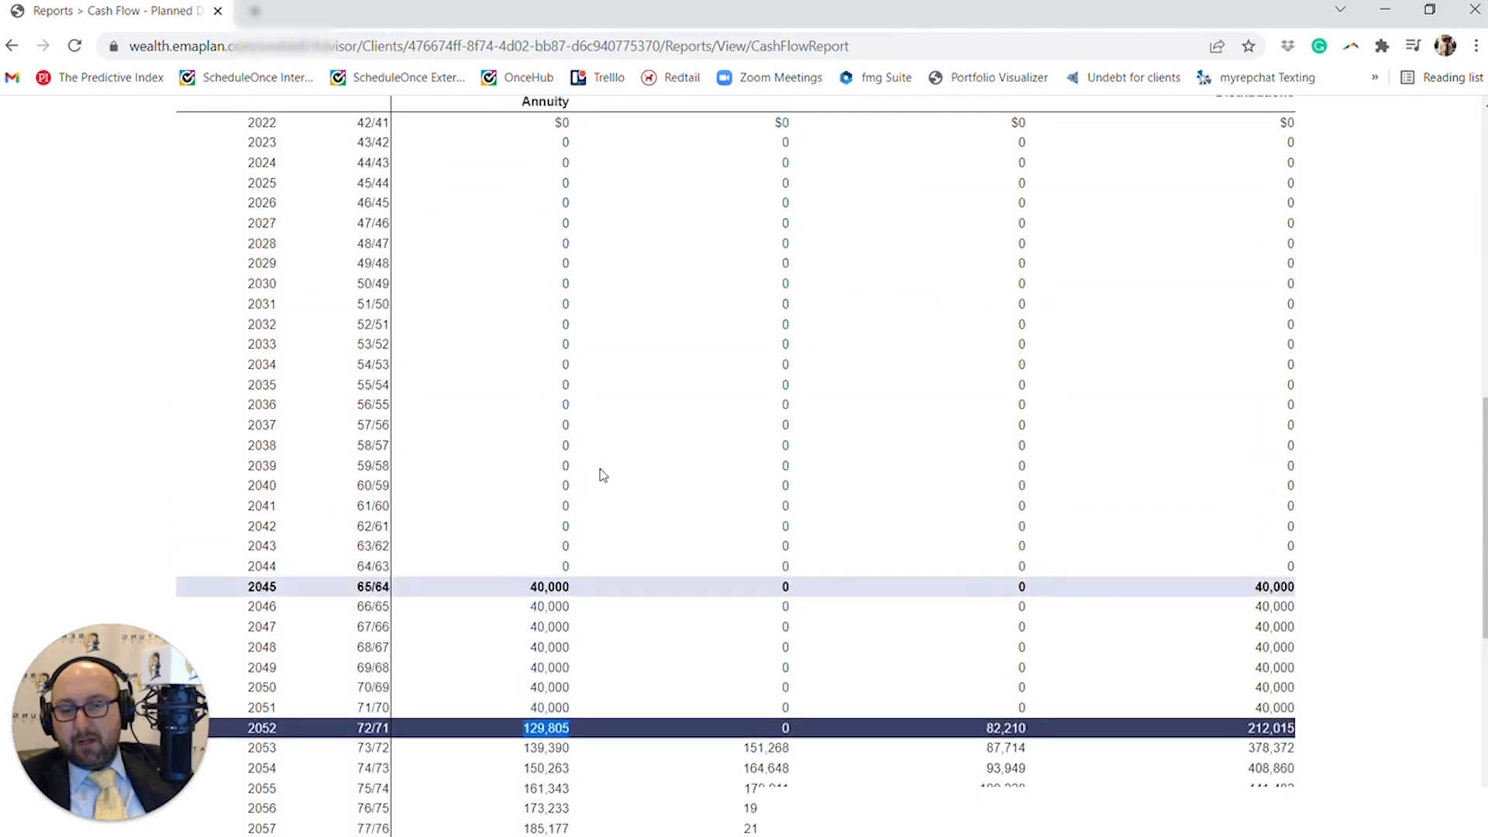
pyautogui.scroll(5, 649, 404)
pyautogui.click(365, 329)
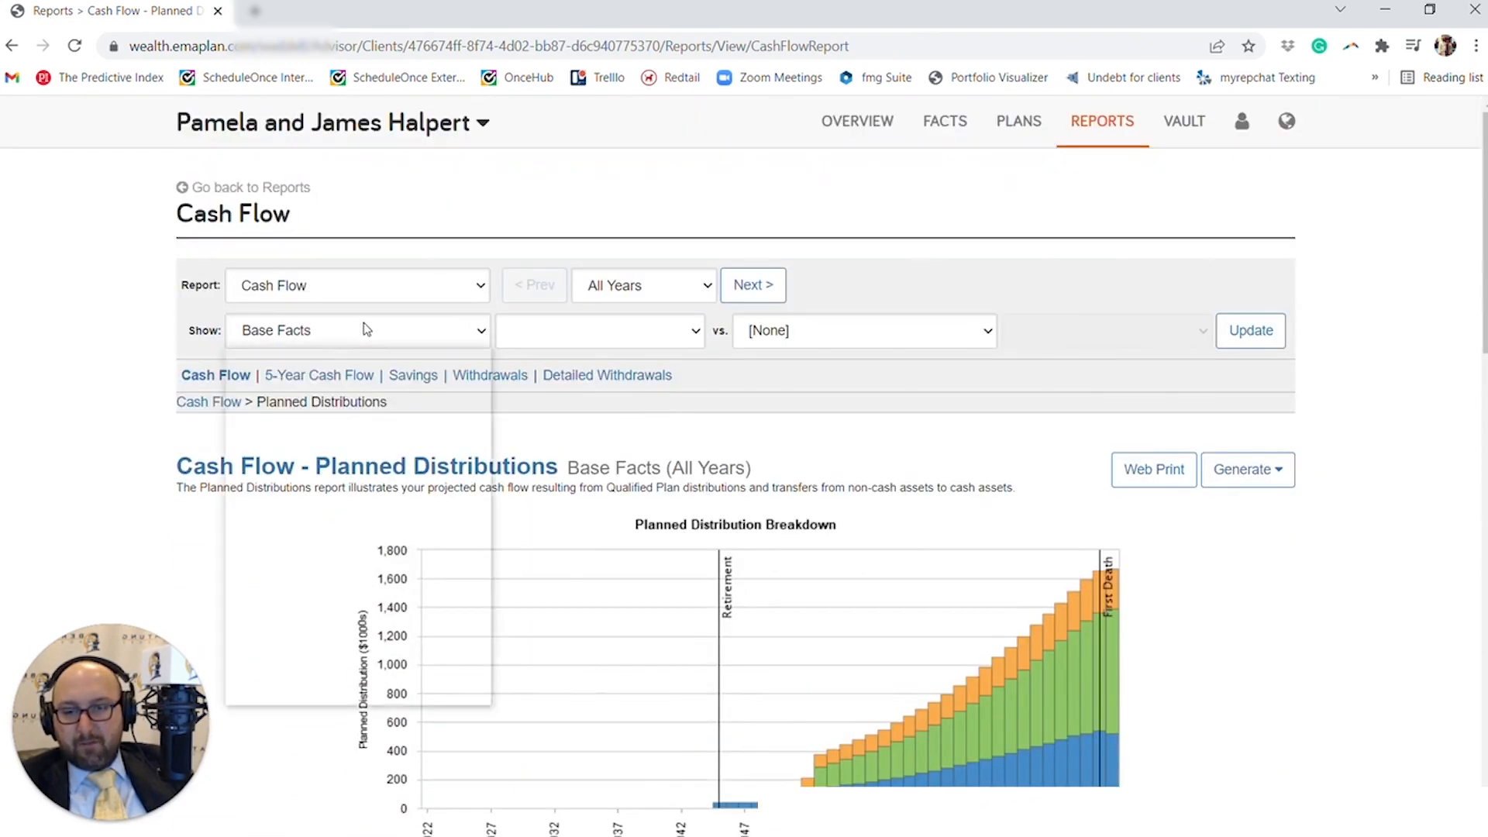
pyautogui.click(352, 375)
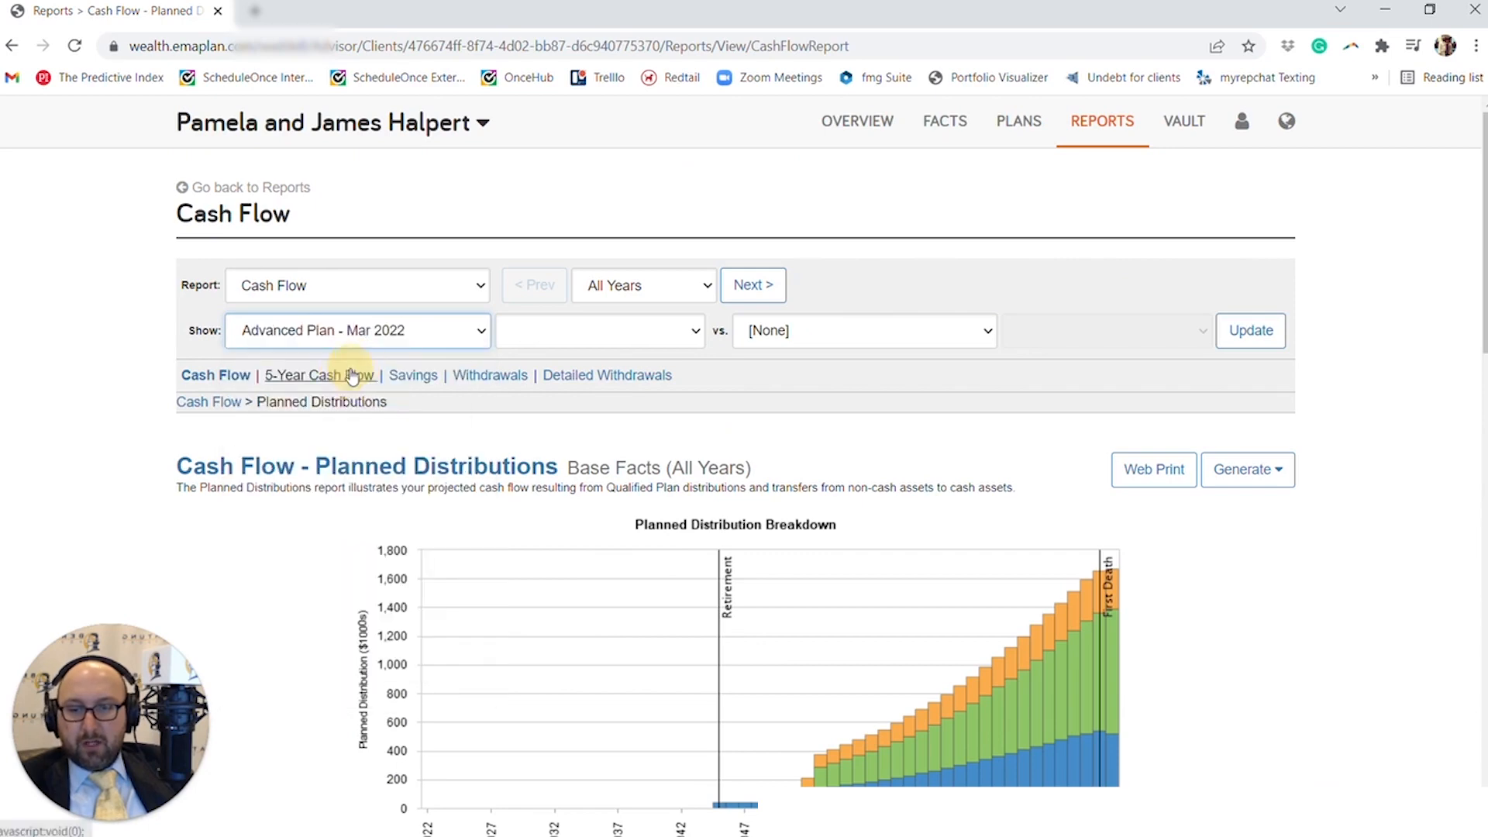
pyautogui.scroll(-5, 417, 434)
pyautogui.scroll(-8, 417, 432)
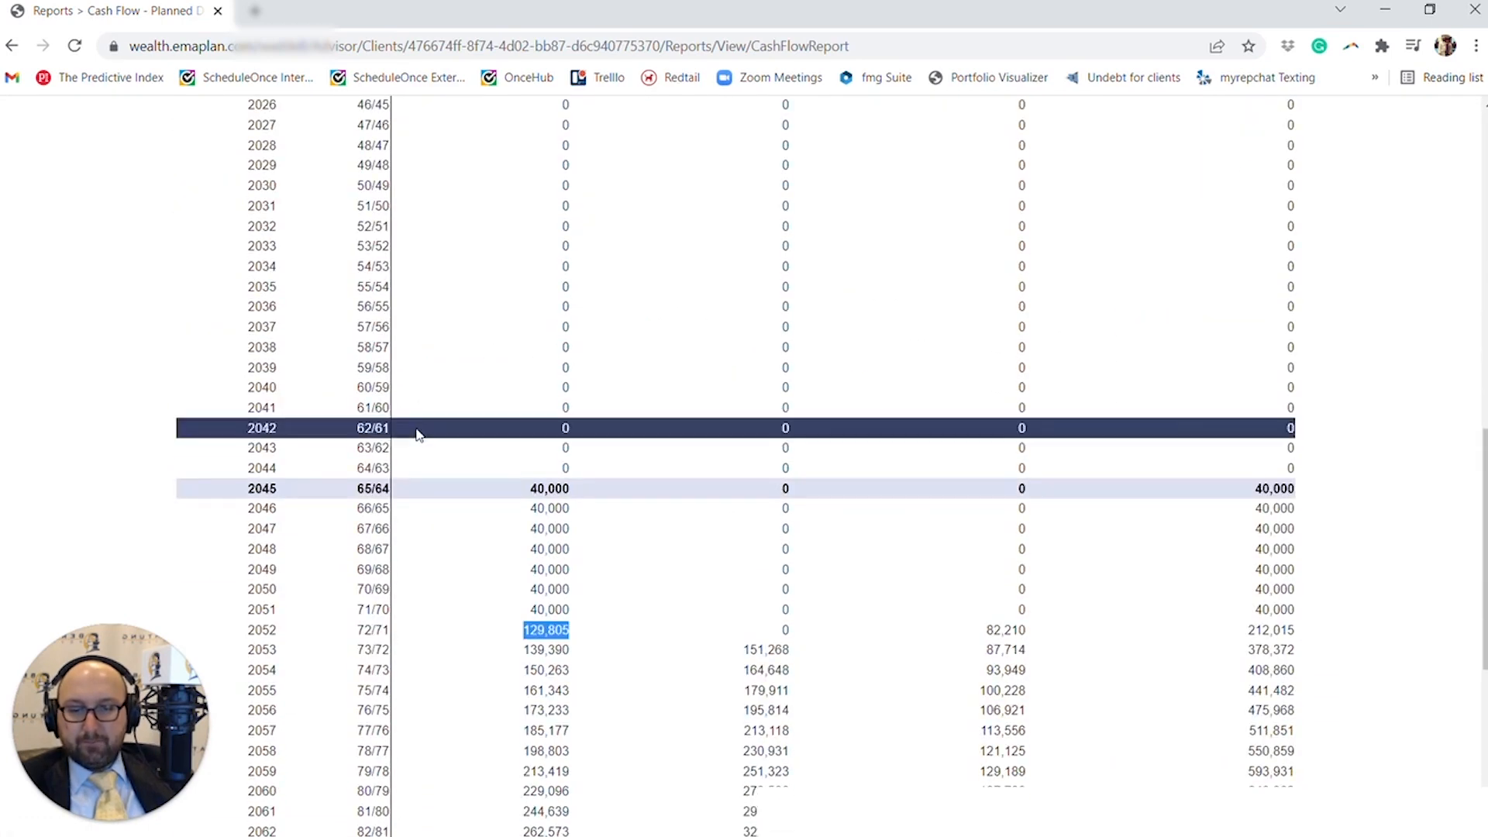
pyautogui.scroll(12, 417, 433)
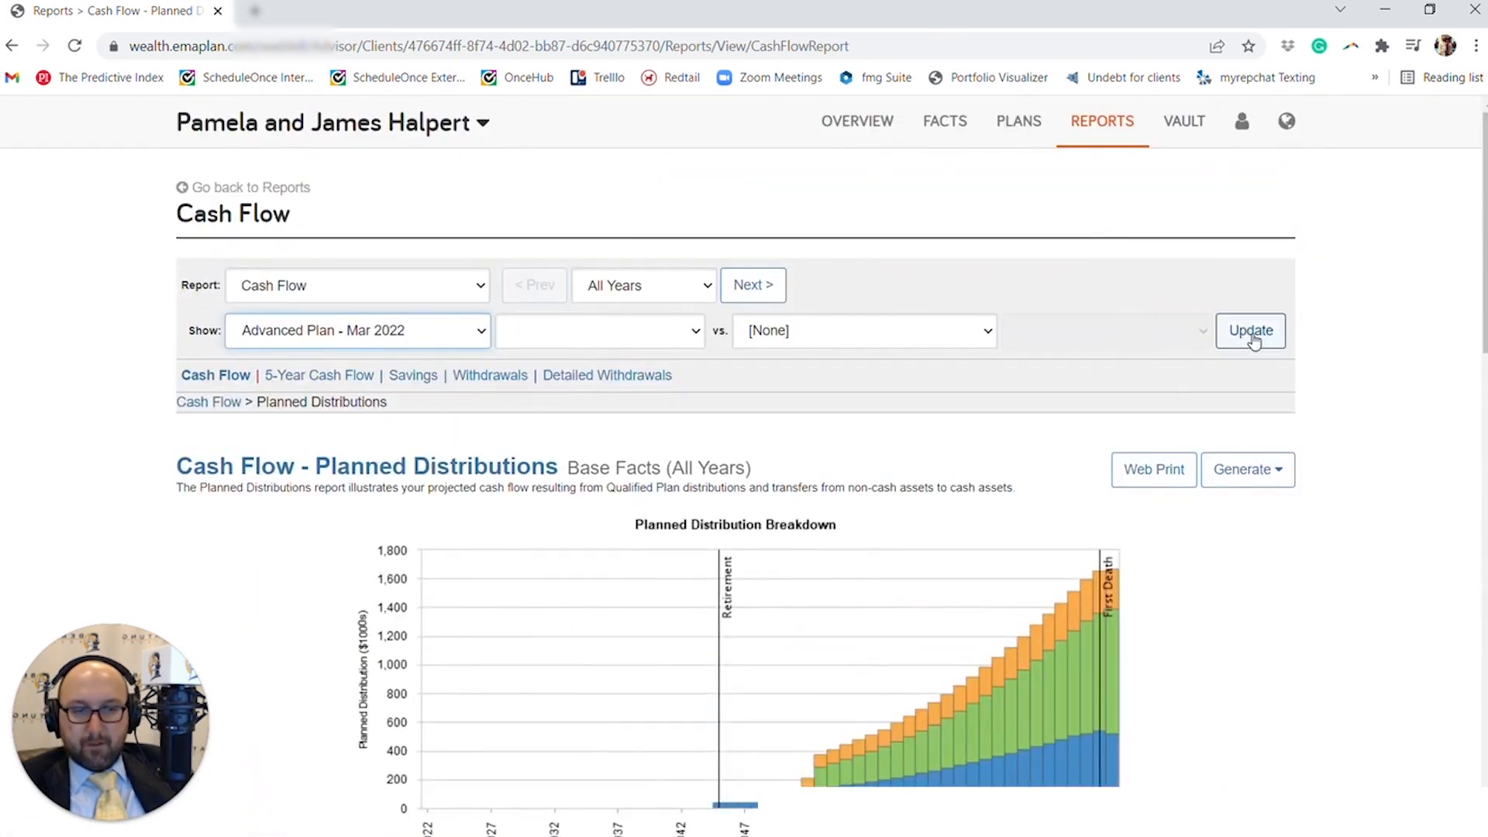
pyautogui.click(1252, 244)
pyautogui.scroll(-5, 953, 566)
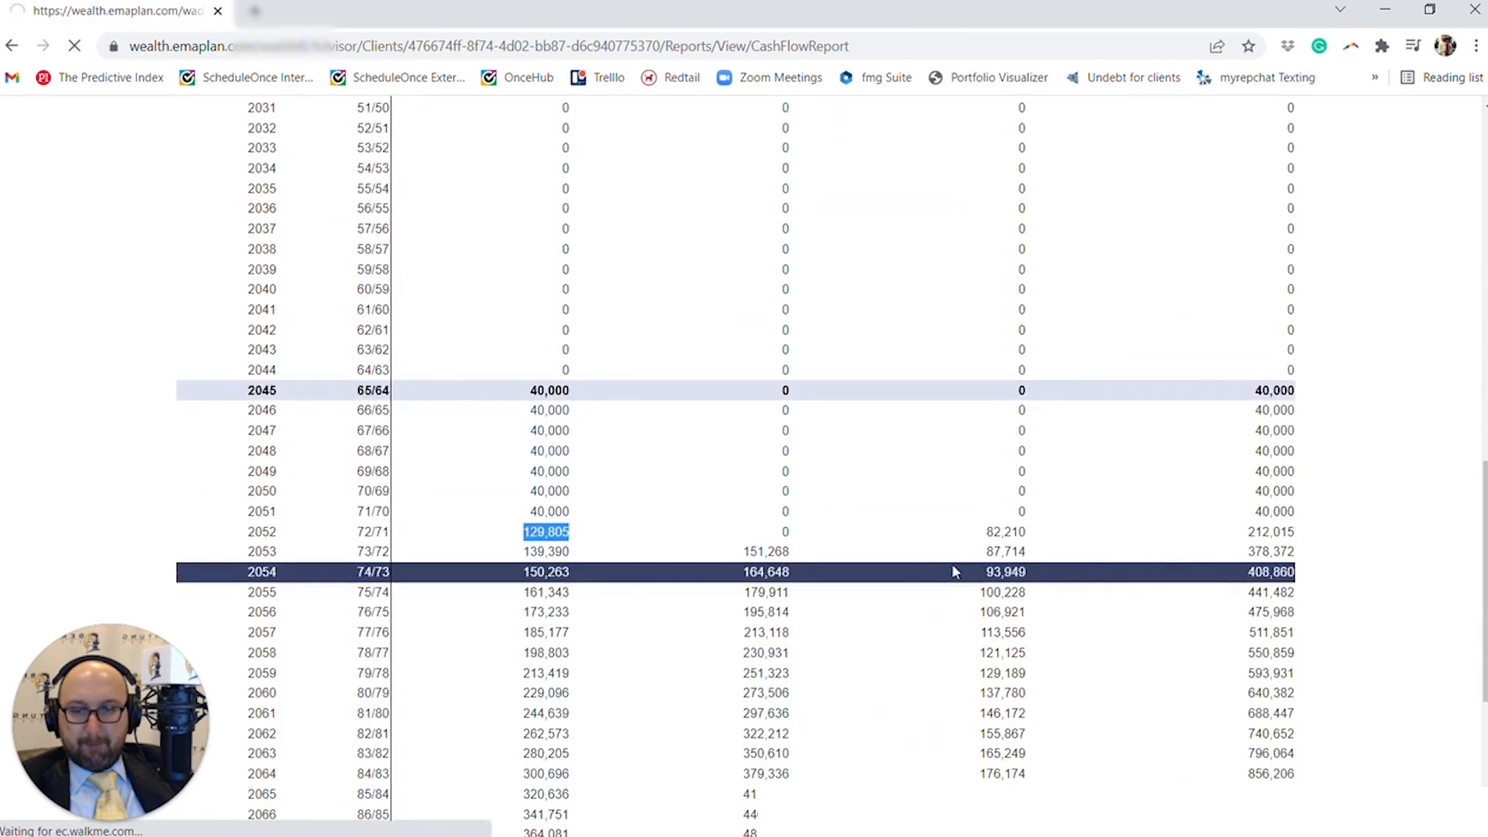
pyautogui.scroll(-6, 957, 562)
pyautogui.scroll(-8, 965, 558)
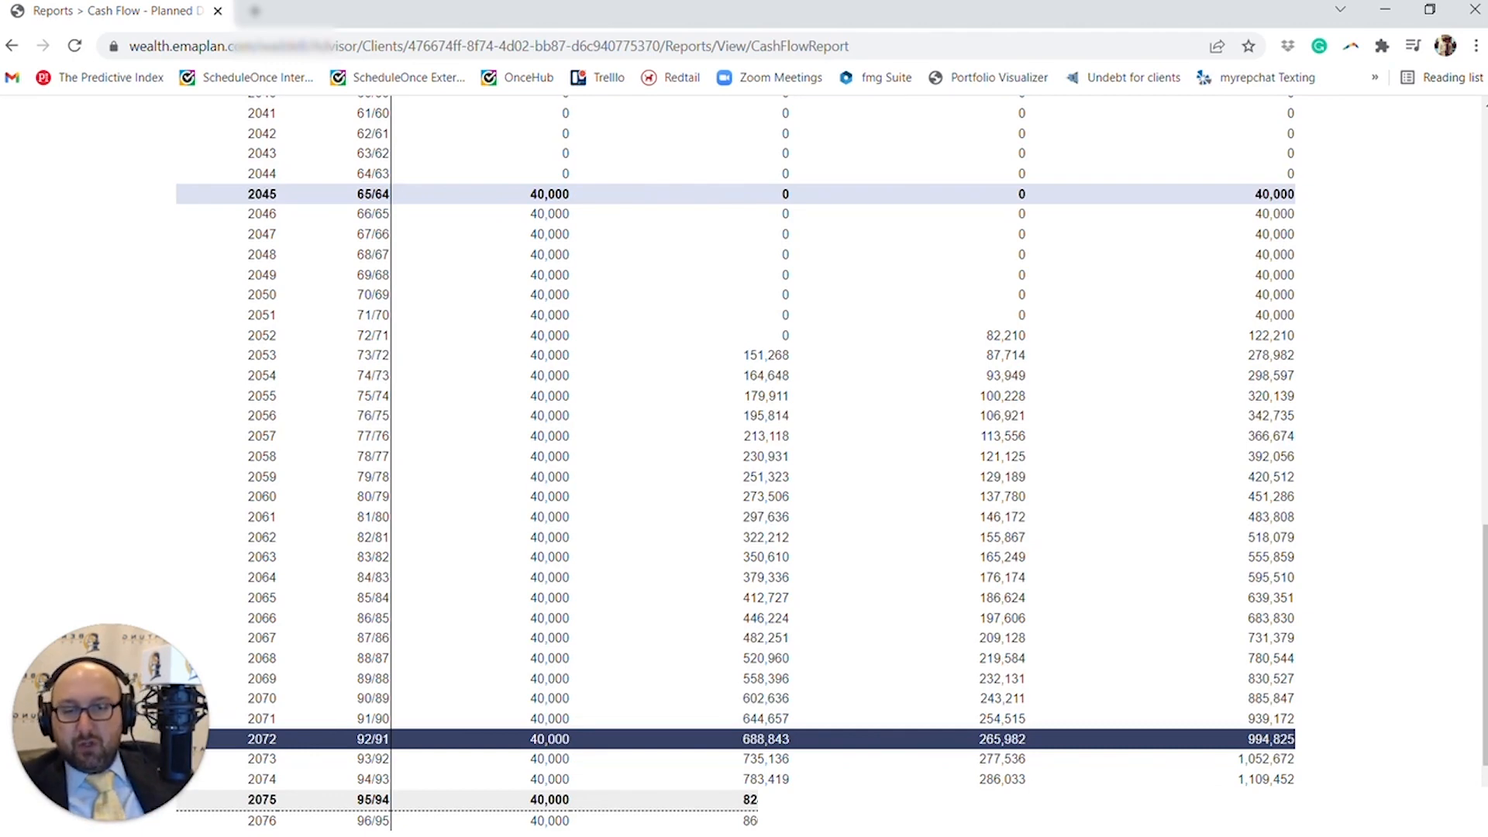
# - Return to the main Cash Flow report, open its Total Portfolio Assets breakdown and review the yearly figures
pyautogui.scroll(12, 599, 682)
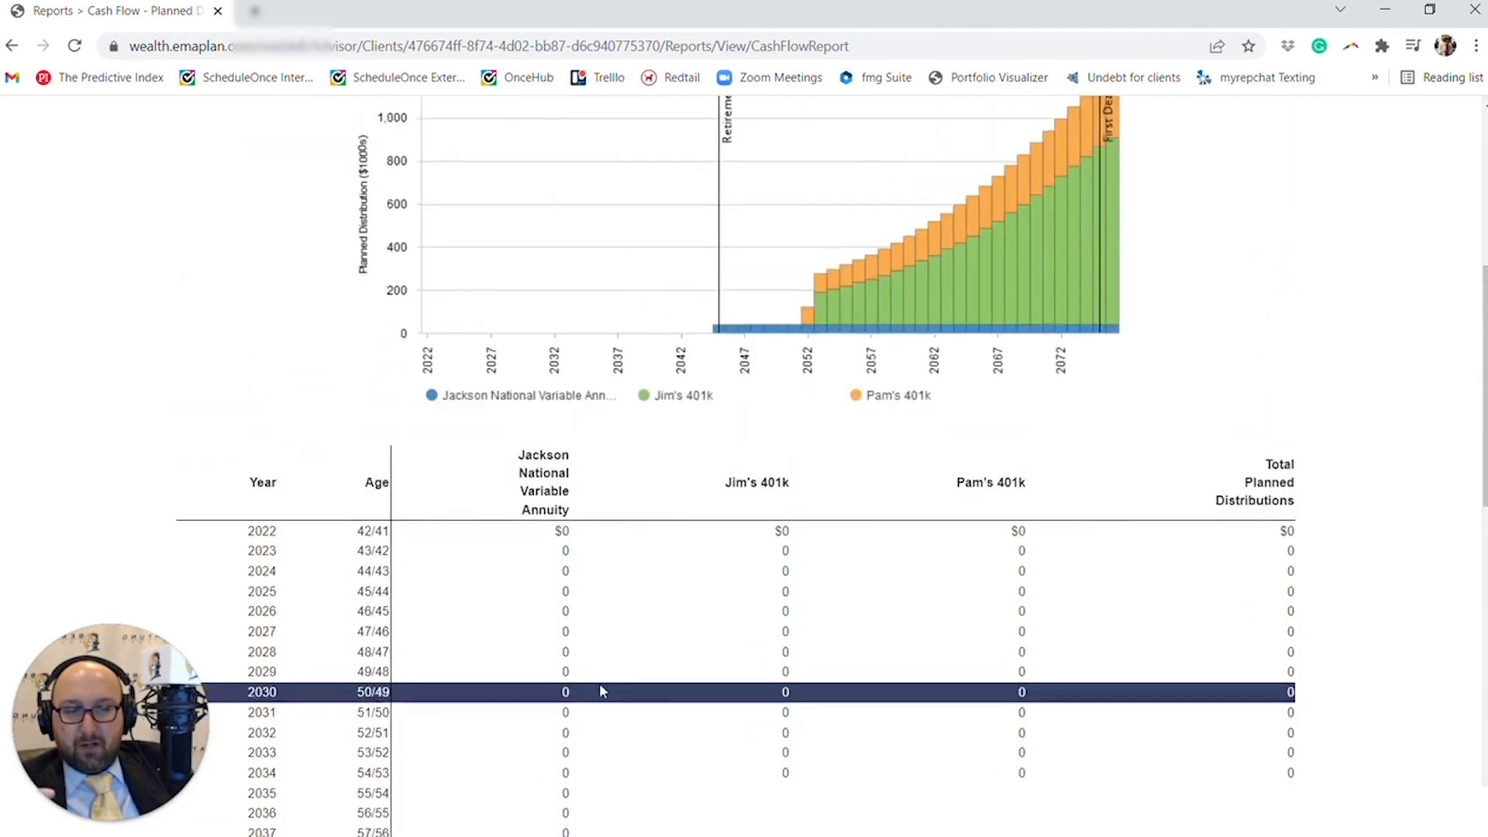
pyautogui.scroll(3, 546, 582)
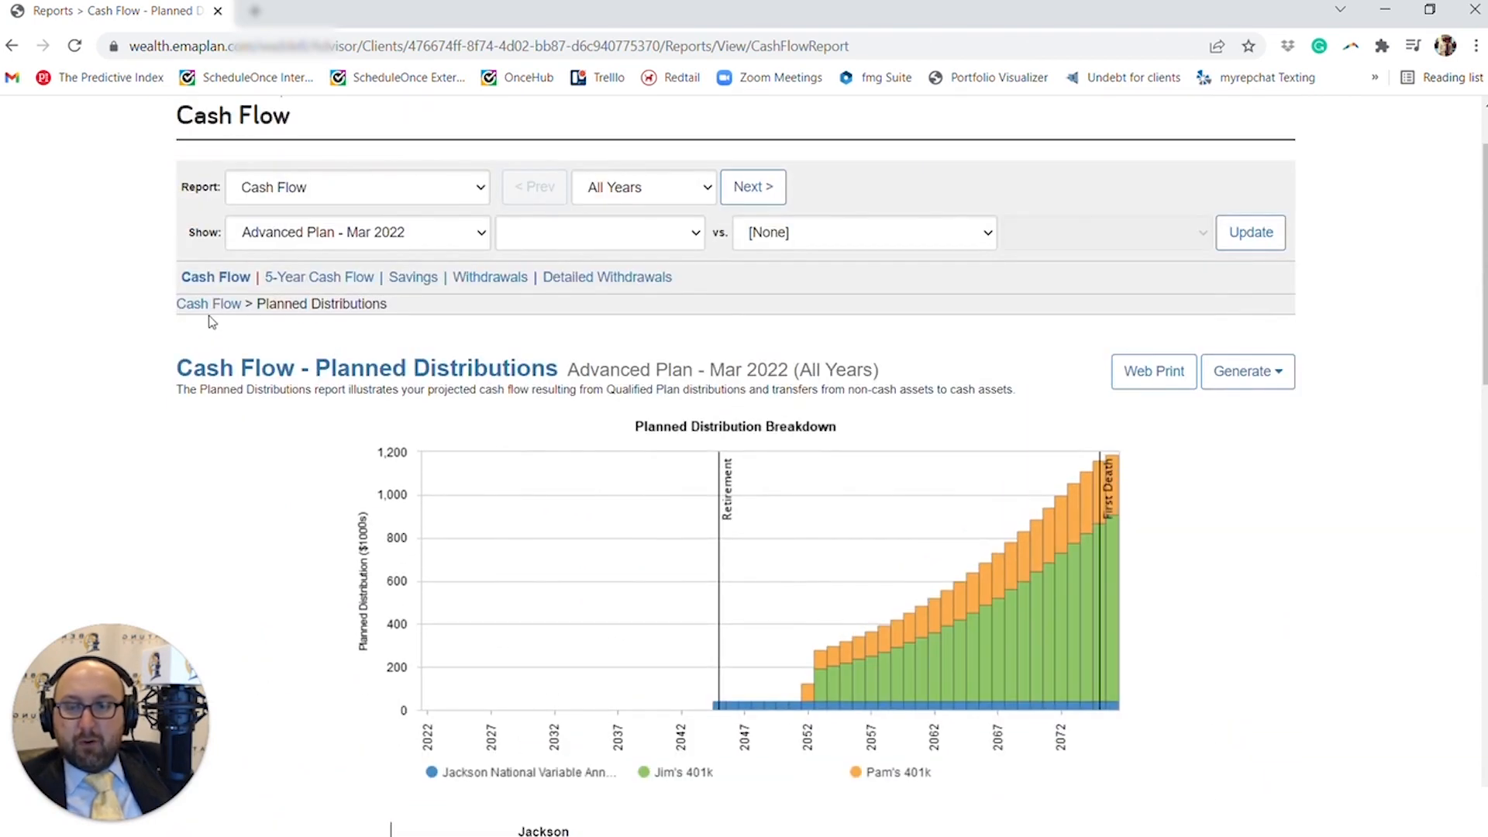
pyautogui.click(210, 304)
pyautogui.scroll(-6, 996, 631)
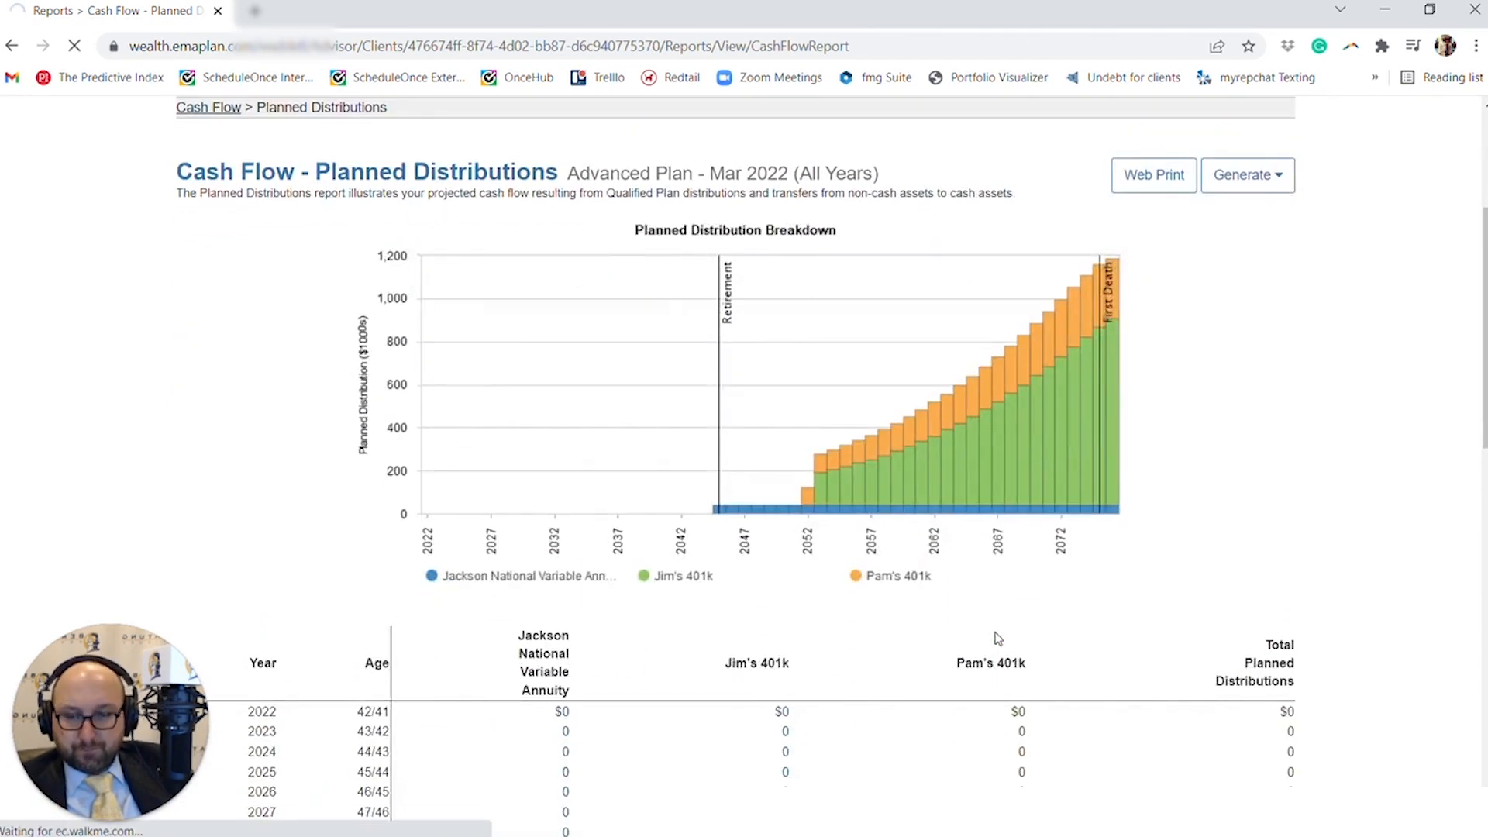
pyautogui.scroll(-8, 1083, 582)
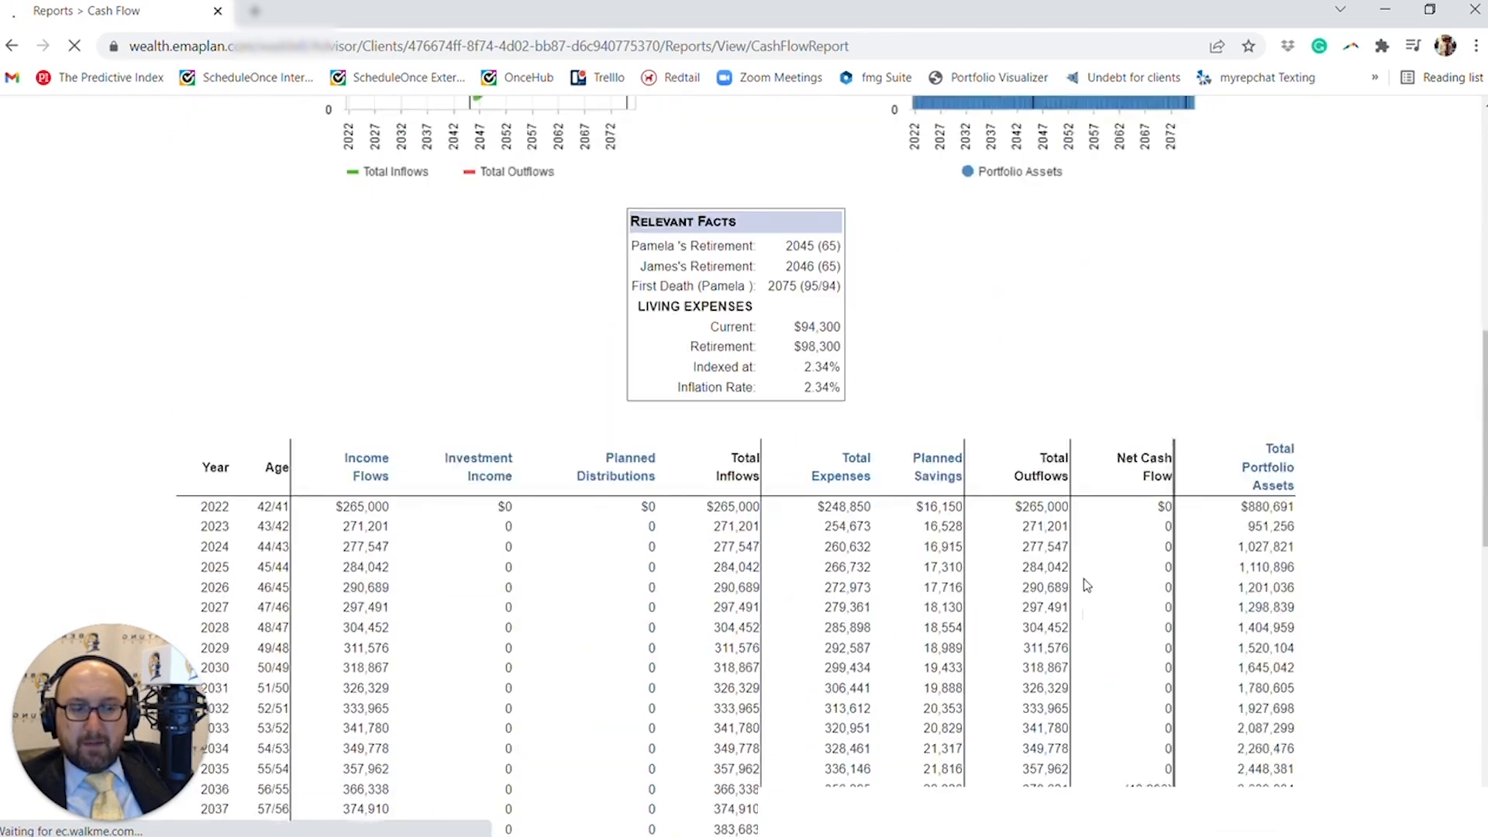
pyautogui.click(1293, 450)
pyautogui.scroll(-3, 1283, 493)
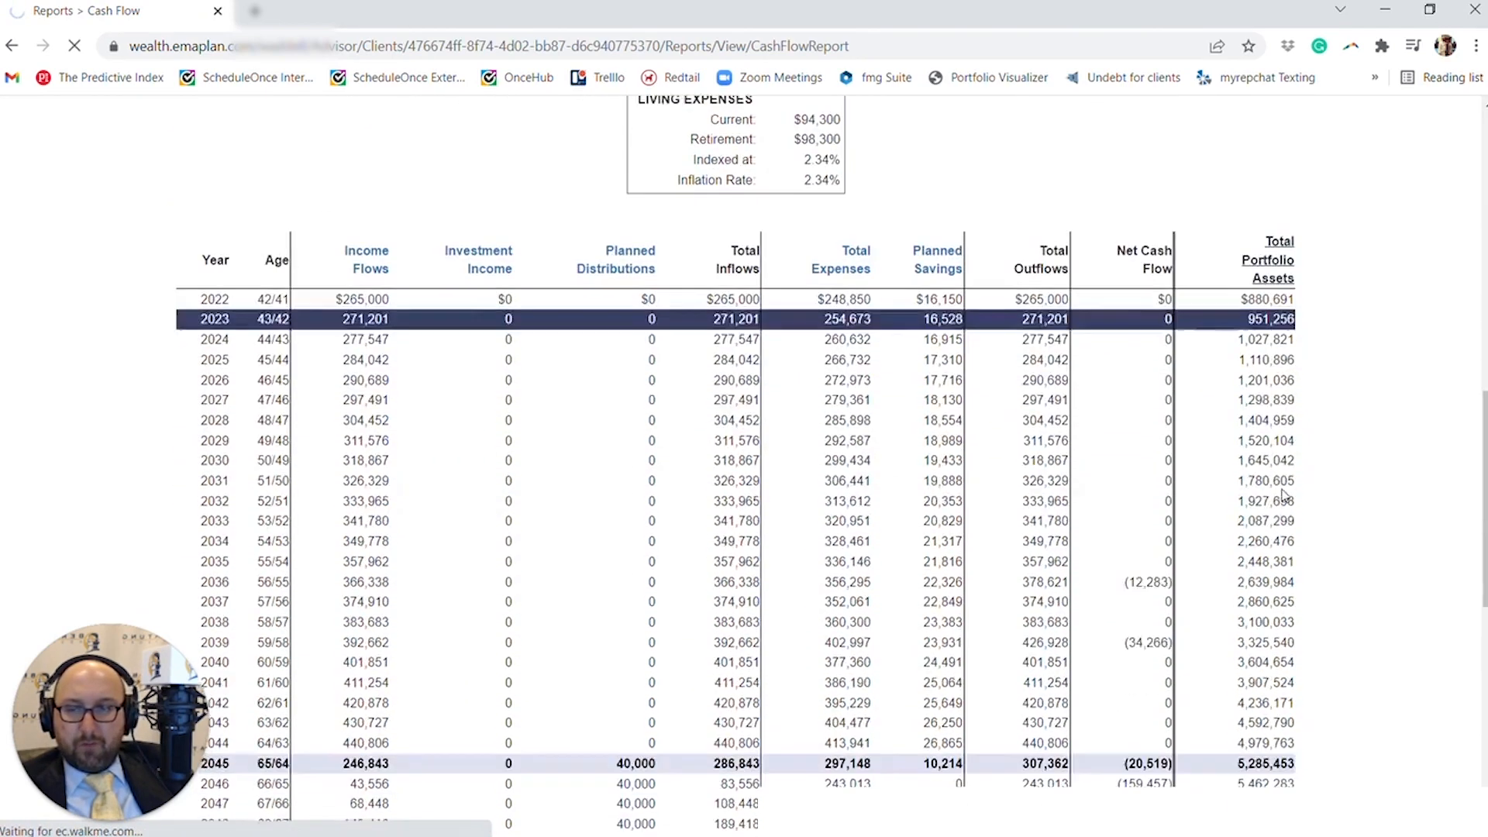
pyautogui.scroll(-9, 1159, 520)
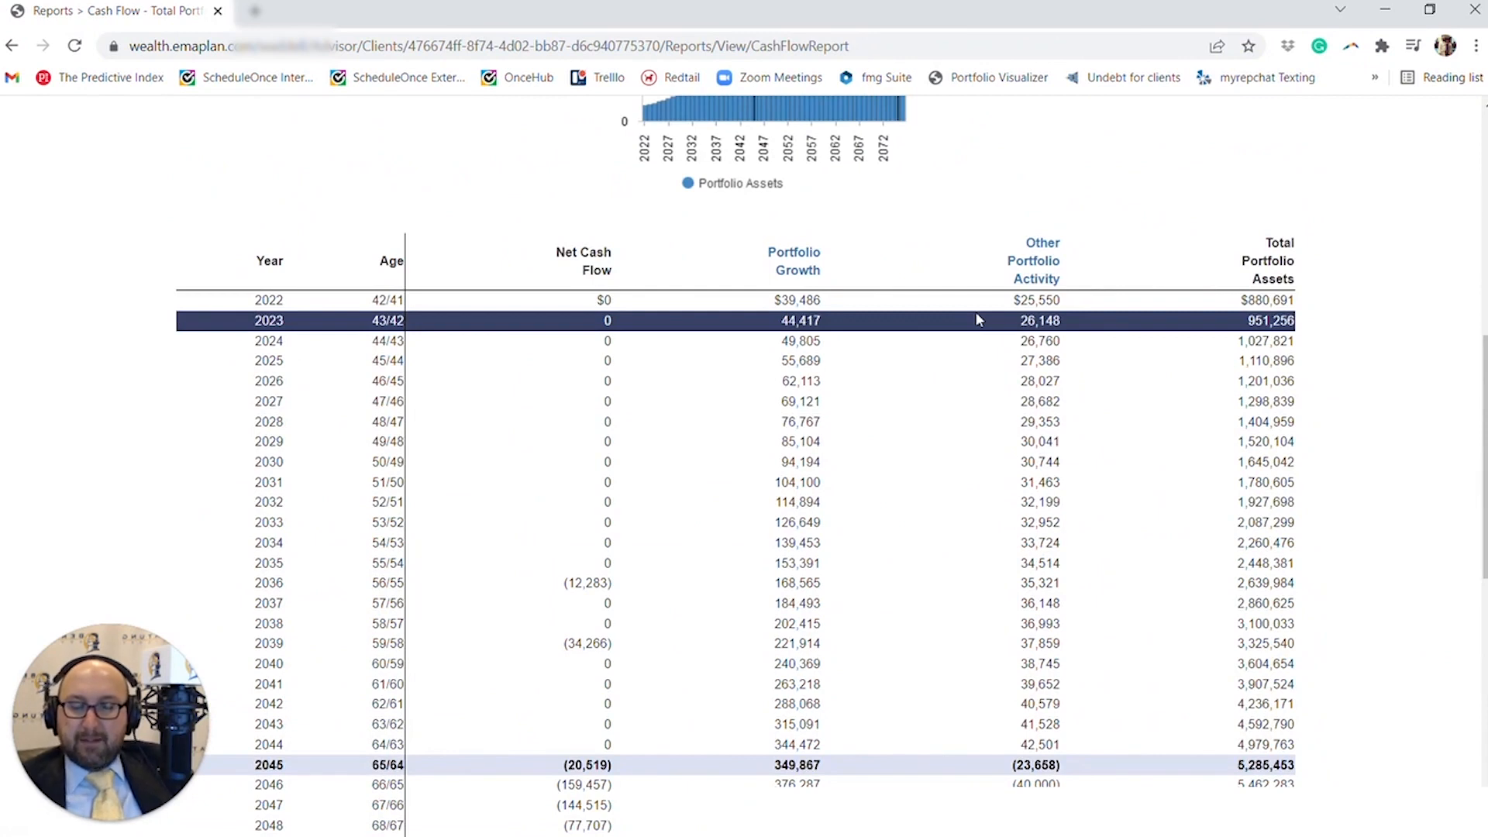
pyautogui.scroll(-1, 977, 319)
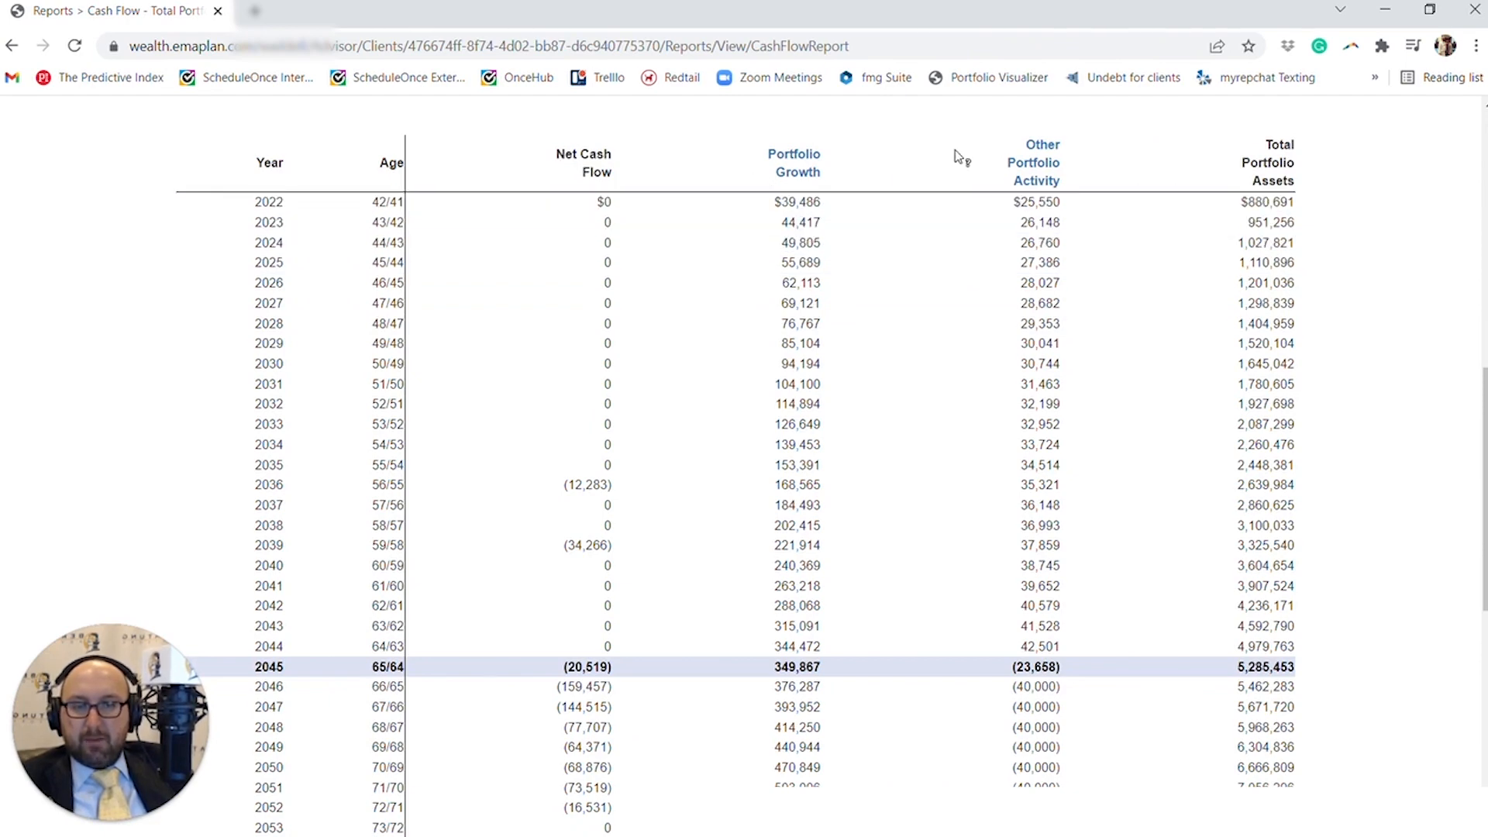
pyautogui.scroll(7, 980, 412)
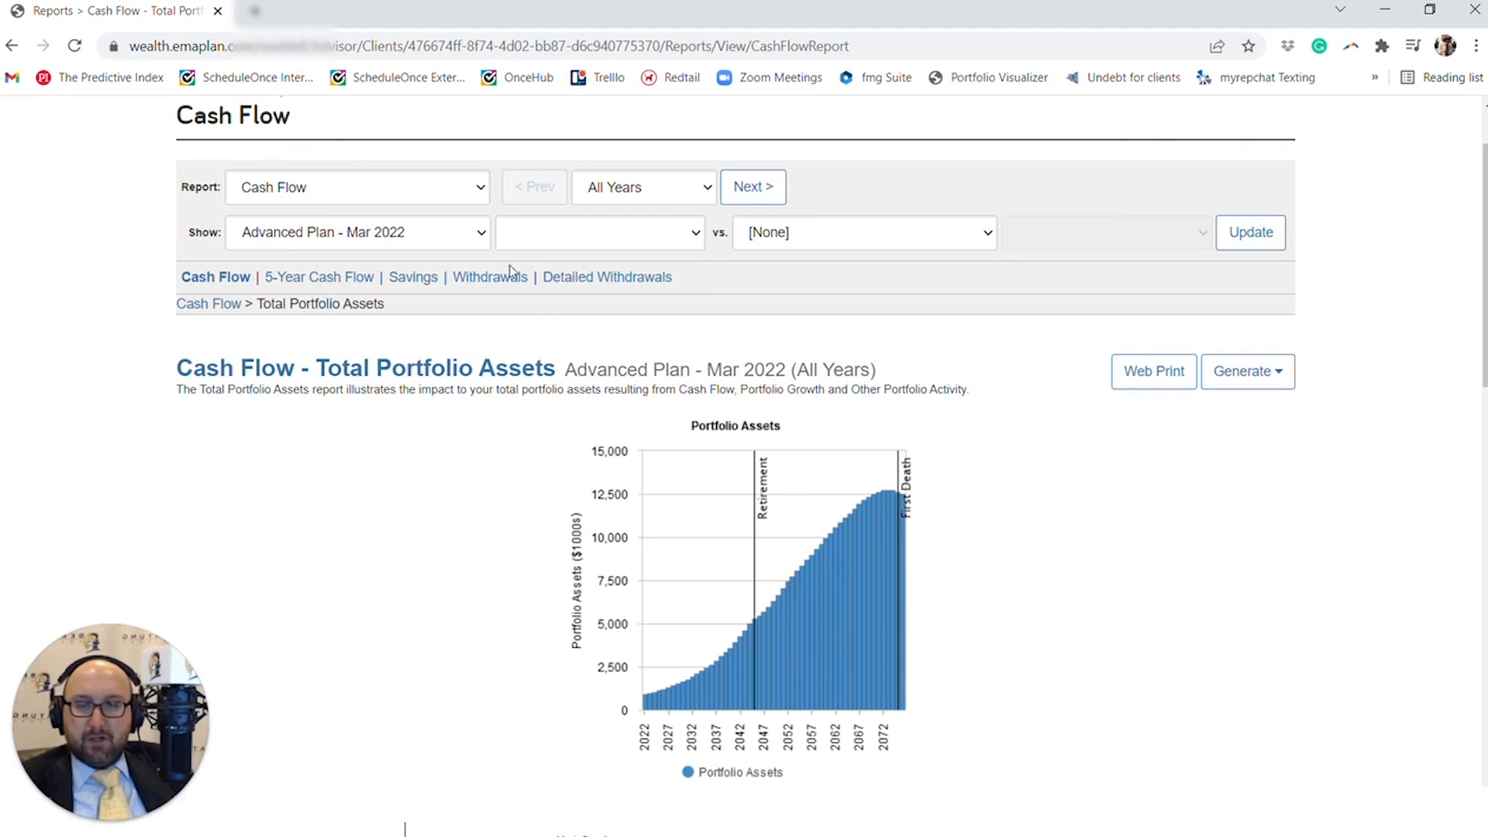
pyautogui.click(390, 197)
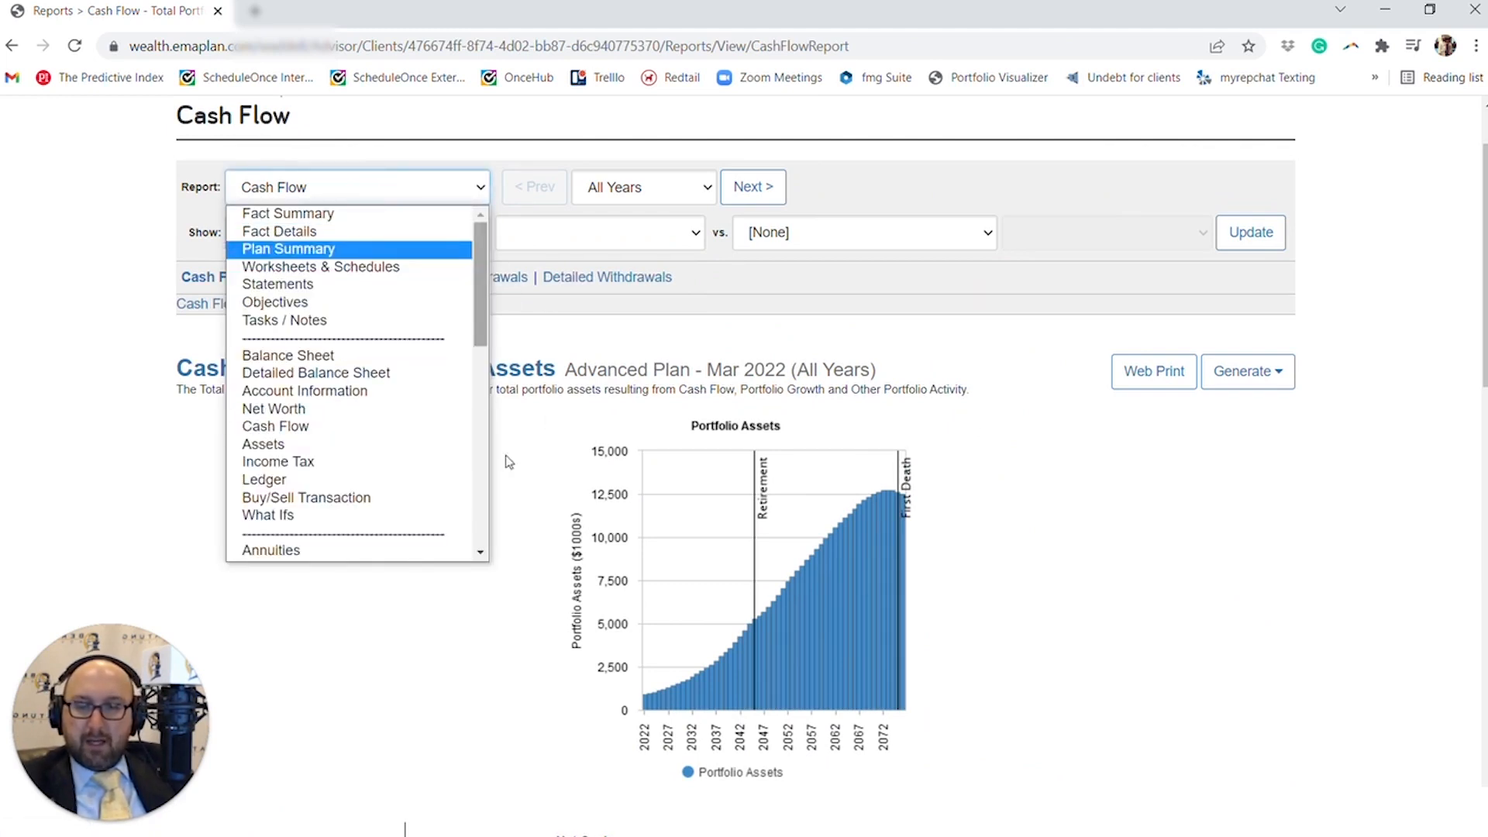
pyautogui.scroll(-5, 421, 498)
pyautogui.scroll(5, 392, 322)
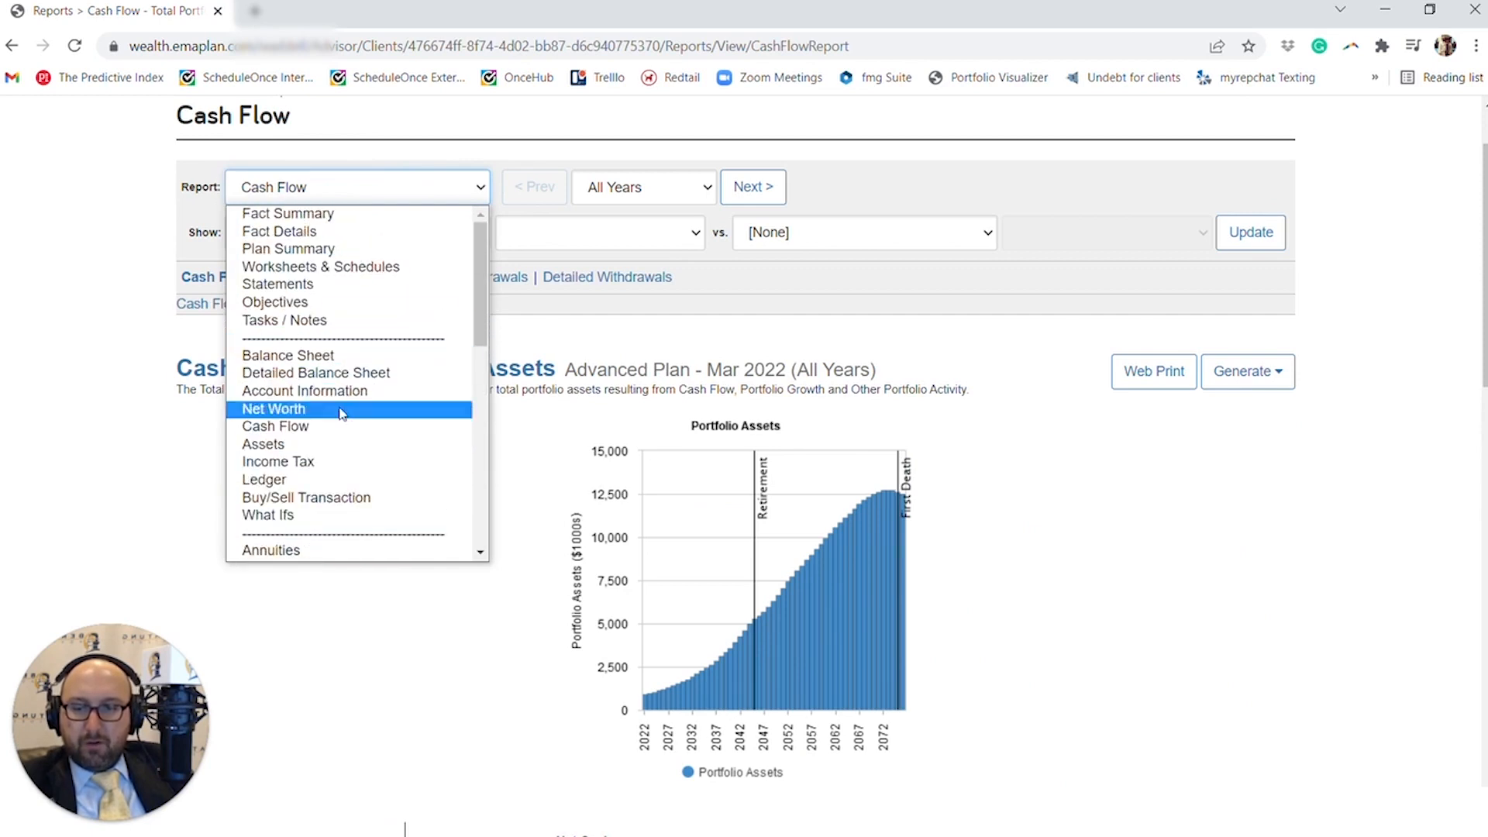
pyautogui.click(1059, 514)
# - Open the Annuities report from the full list of reports and view its yearly values
pyautogui.scroll(2, 1050, 538)
pyautogui.click(1088, 145)
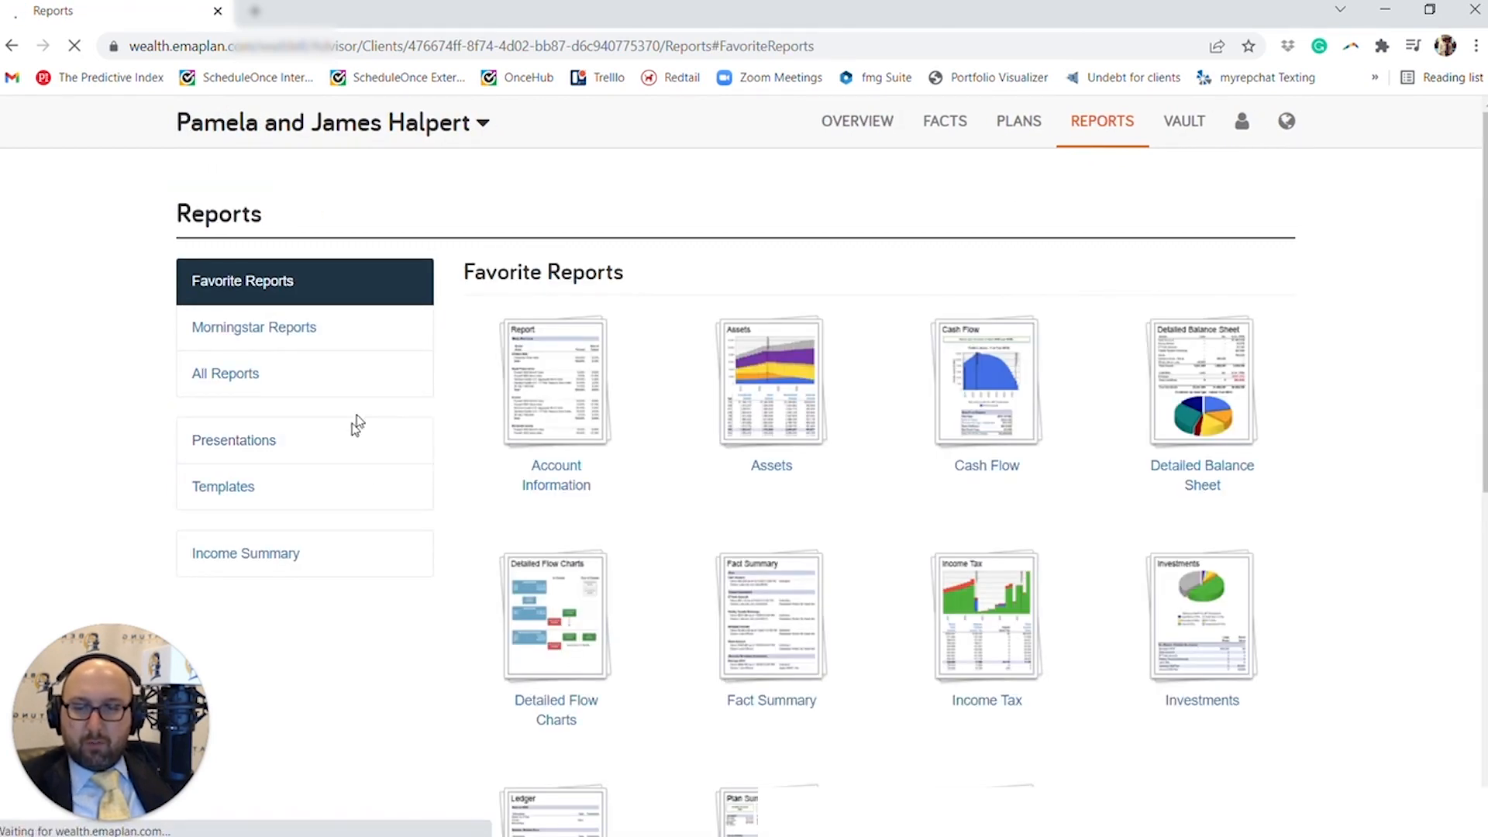
pyautogui.click(349, 381)
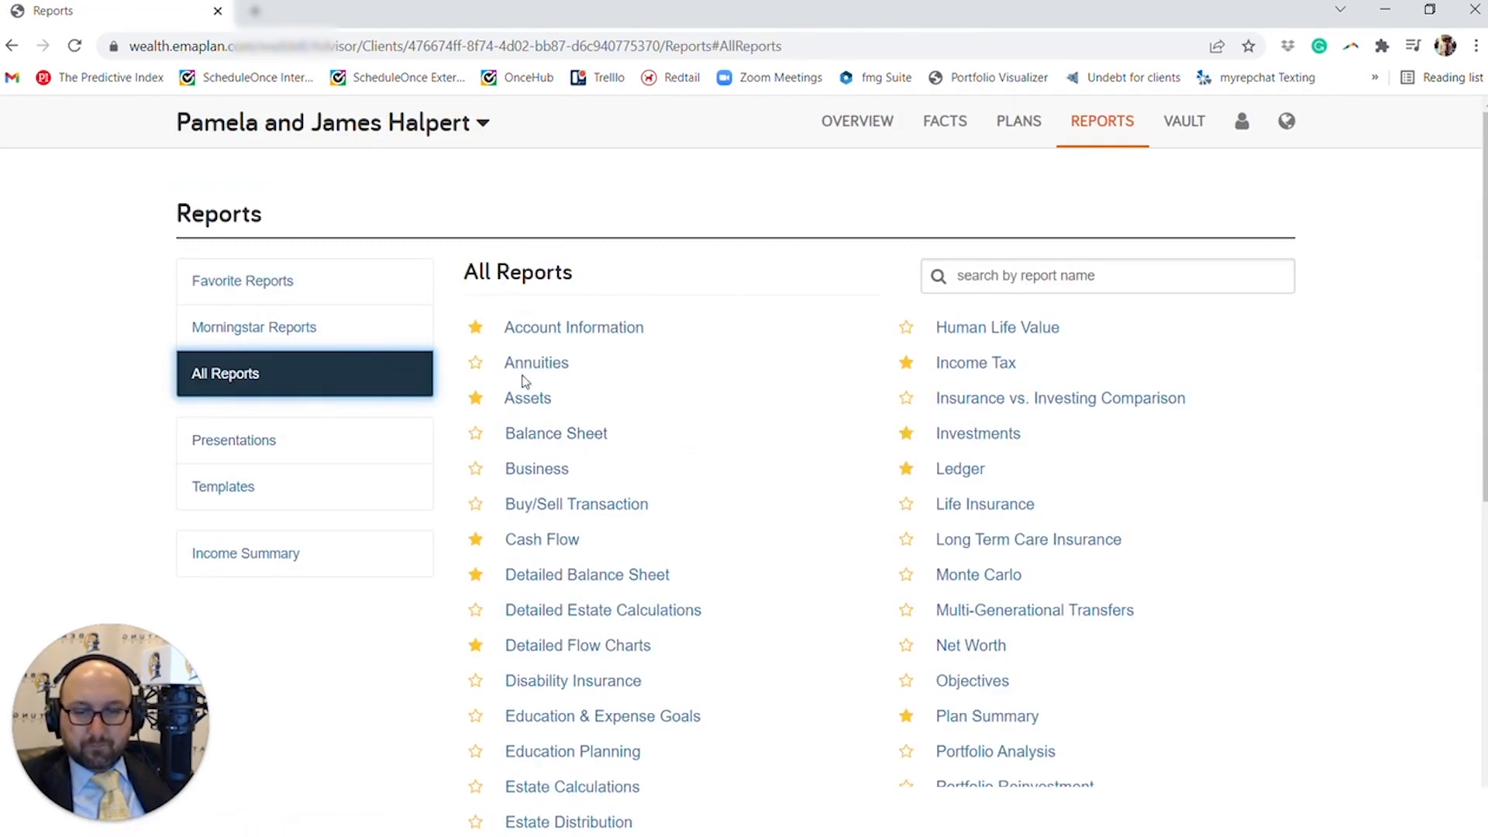
pyautogui.click(516, 363)
pyautogui.scroll(-3, 542, 434)
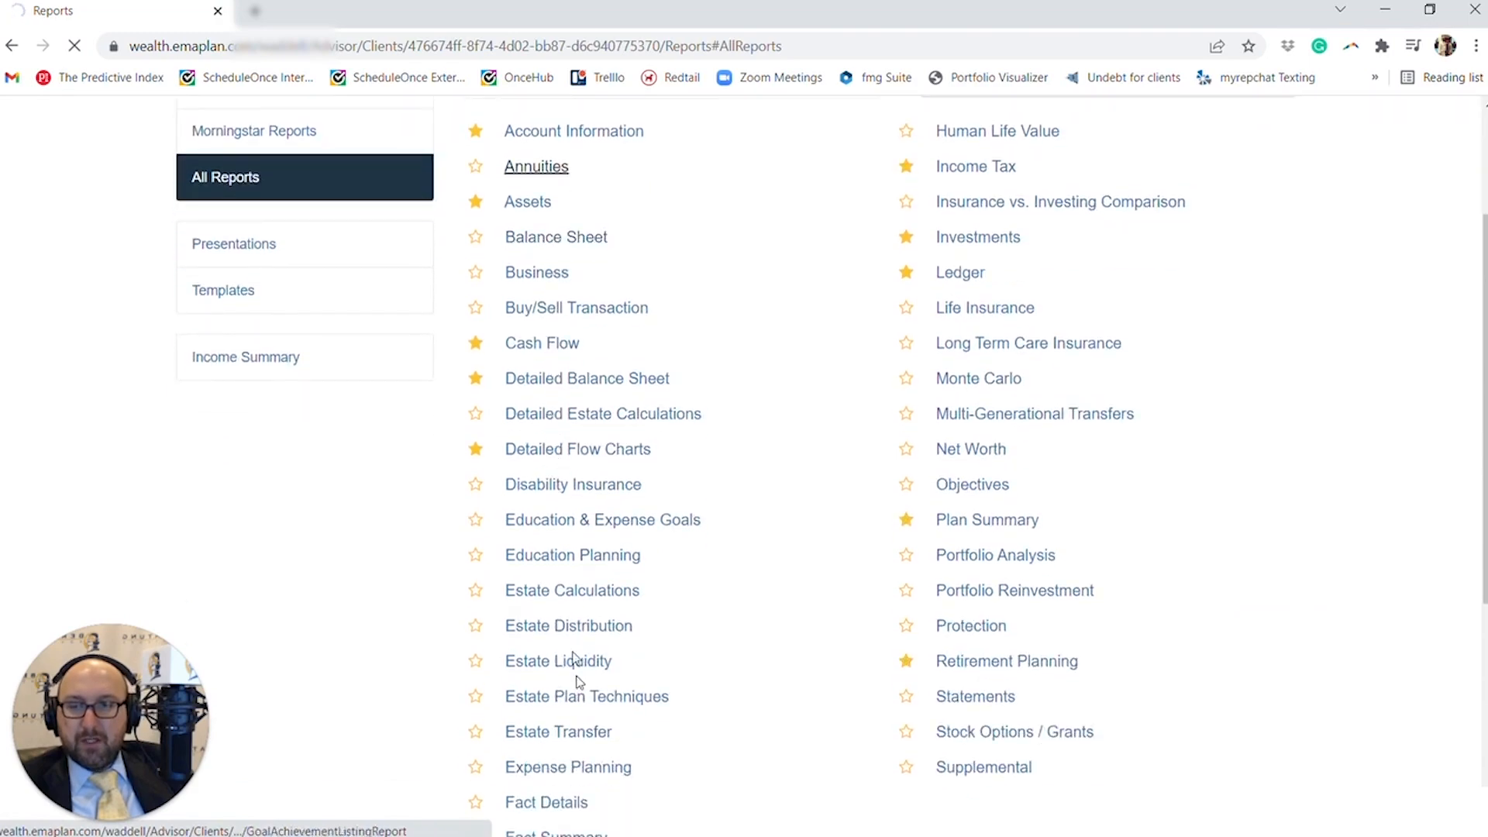
pyautogui.scroll(-5, 608, 686)
pyautogui.scroll(-10, 611, 672)
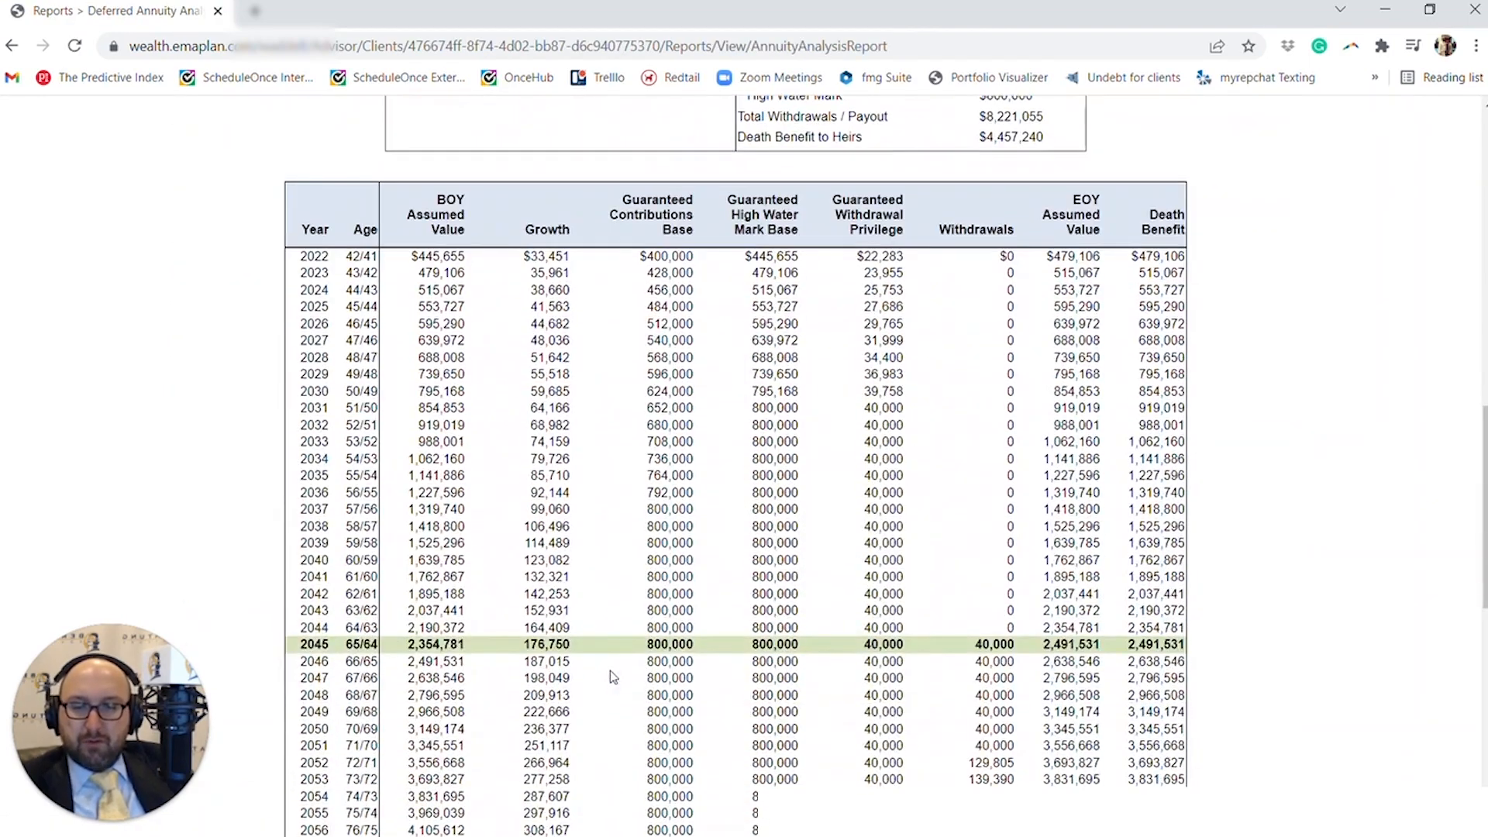
# - Show the Deferred Annuity Analysis for Advanced Plan - Mar 2022 and update the report
pyautogui.scroll(12, 612, 676)
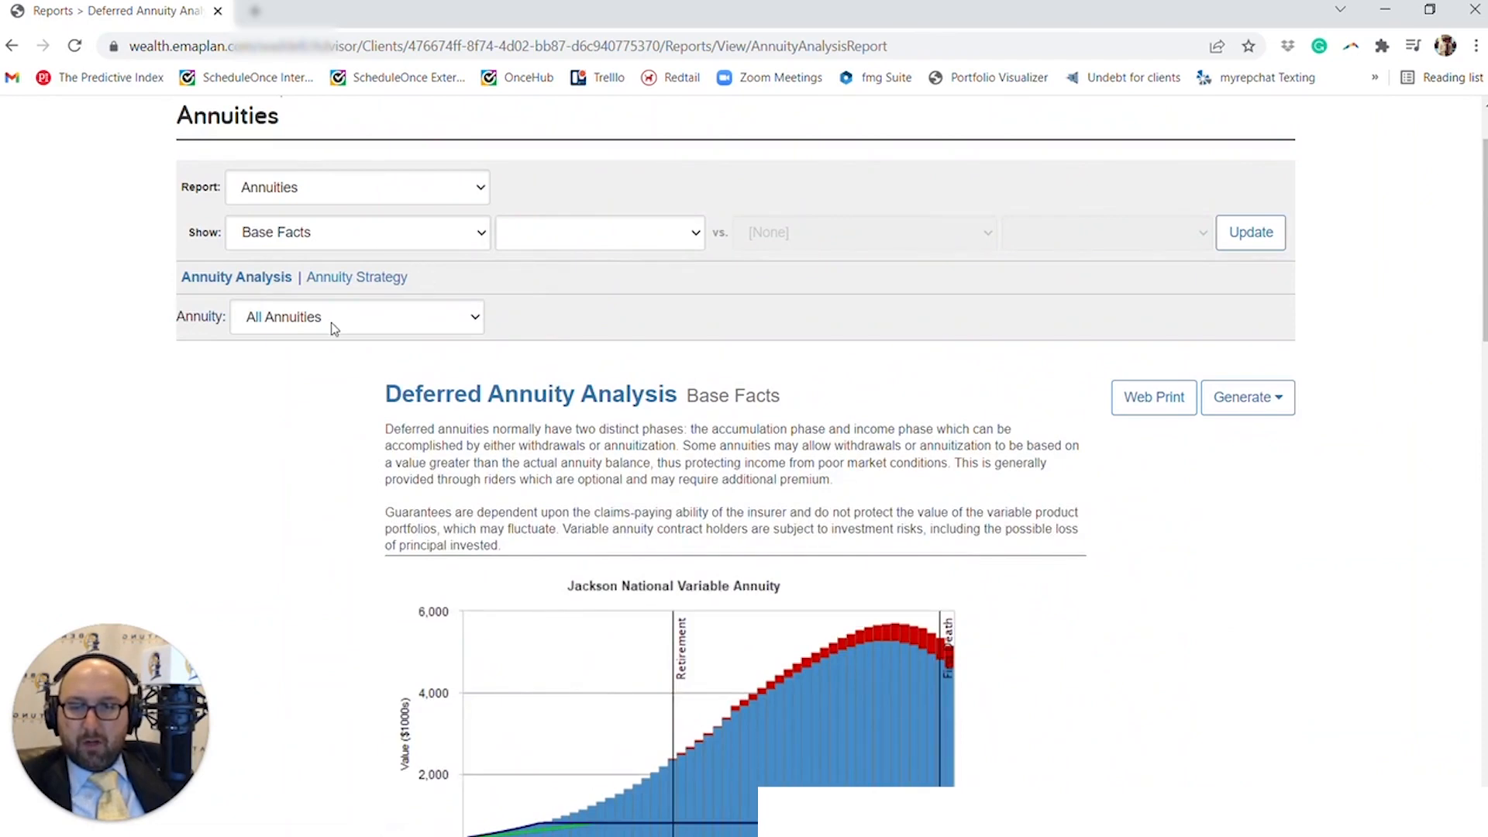
pyautogui.click(346, 233)
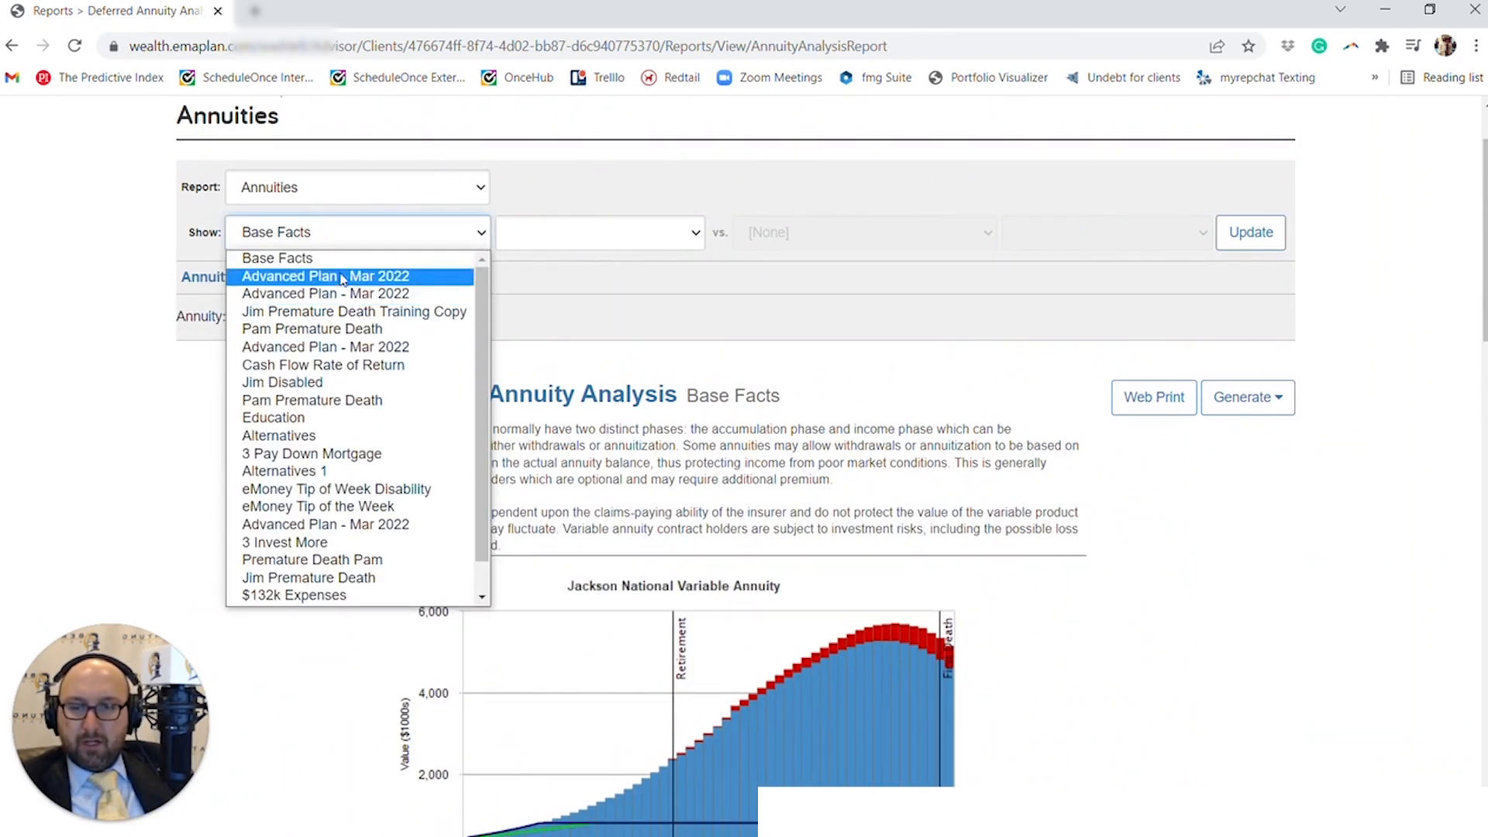
pyautogui.click(344, 276)
pyautogui.click(1245, 233)
pyautogui.scroll(-6, 861, 624)
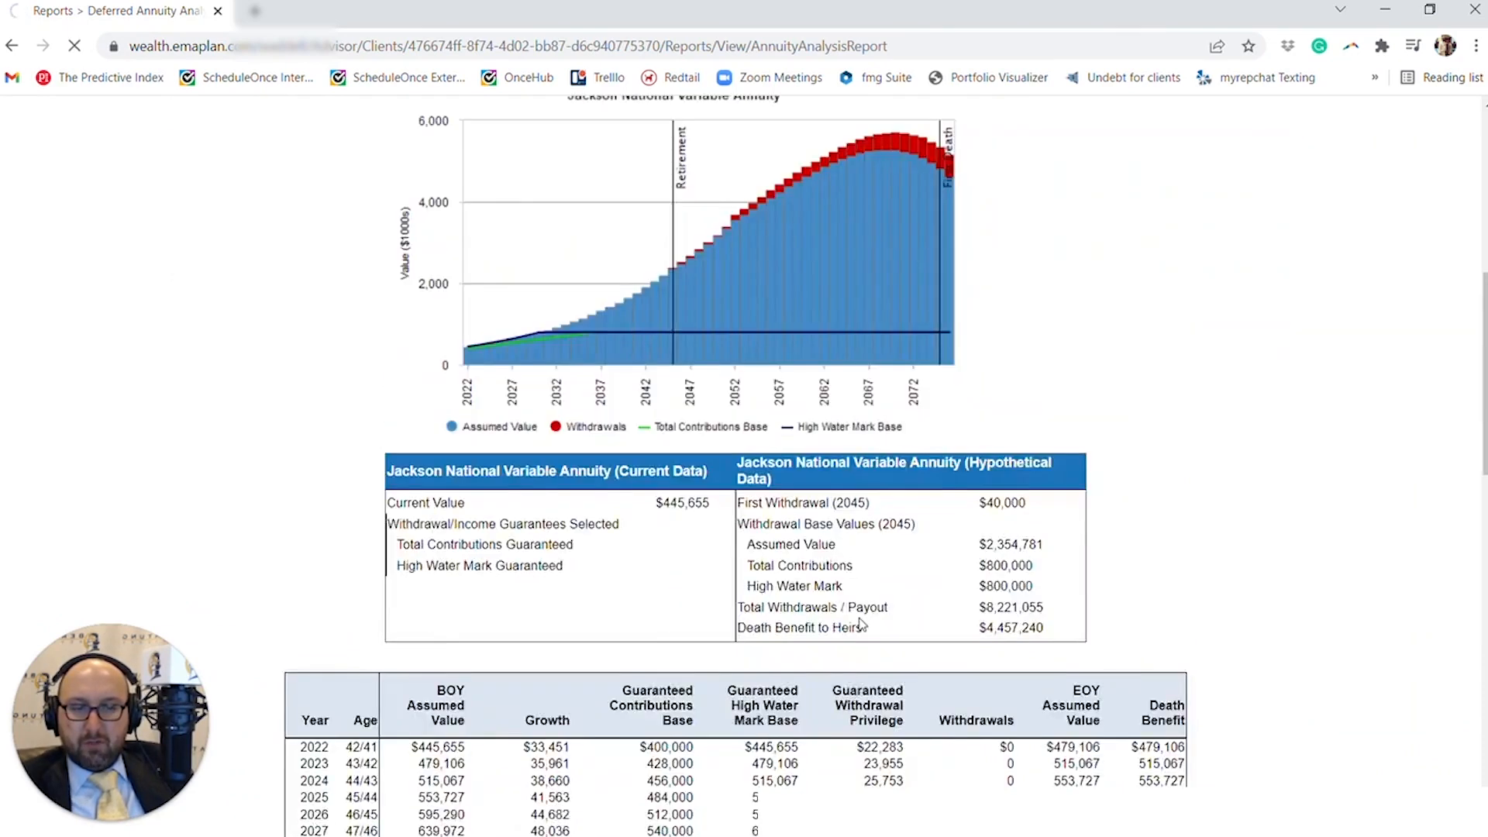
pyautogui.scroll(-7, 860, 624)
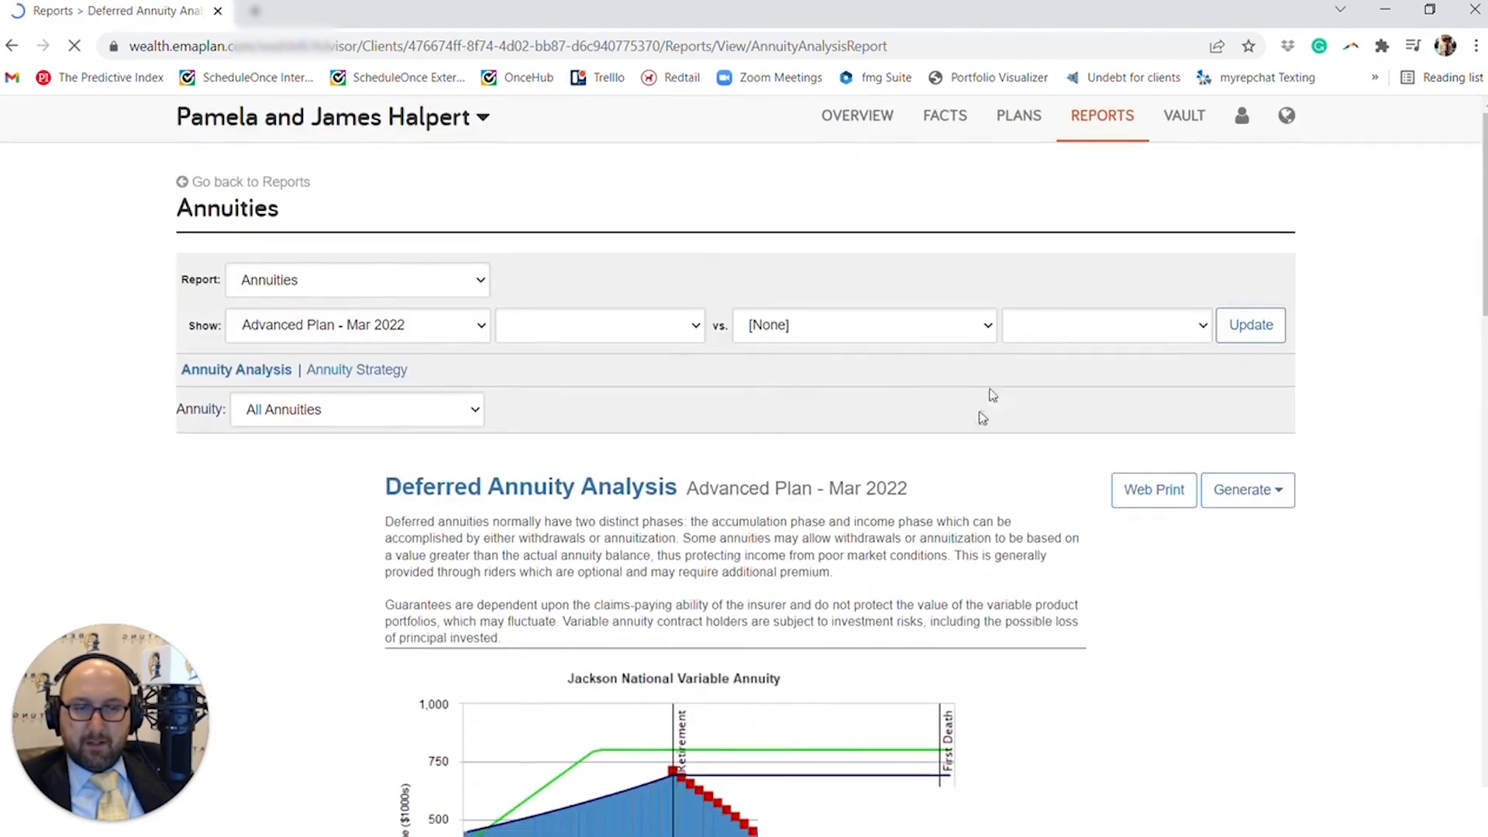
# - Examine the annuity table's yearly withdrawal privilege, withdrawals, income guarantees and end-of-year assumed value, marking rows in the withdrawal and value columns
pyautogui.scroll(-15, 983, 418)
pyautogui.scroll(3, 858, 343)
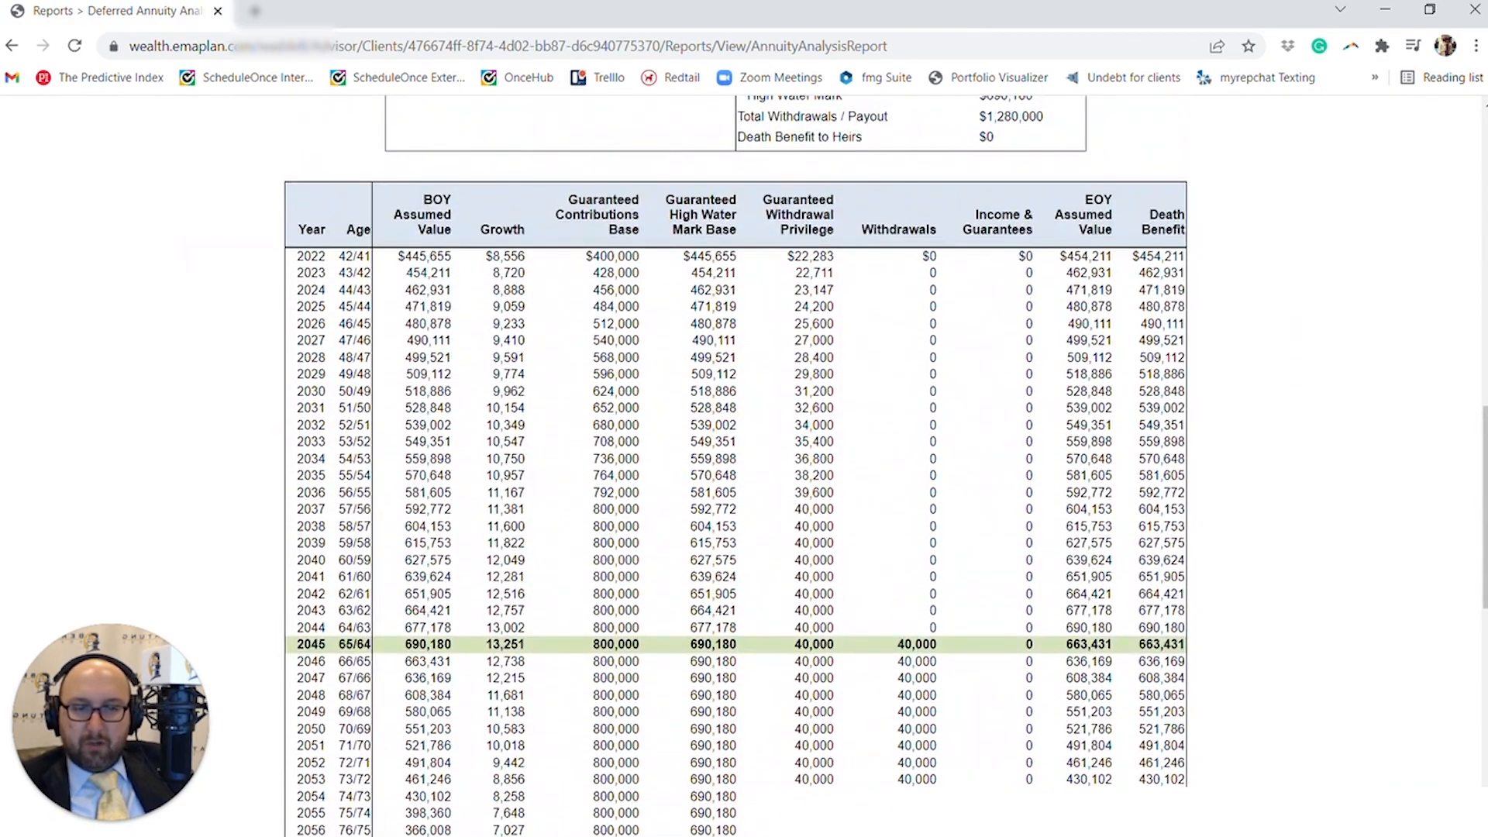
pyautogui.moveTo(794, 256); pyautogui.dragTo(820, 573)
pyautogui.click(793, 571)
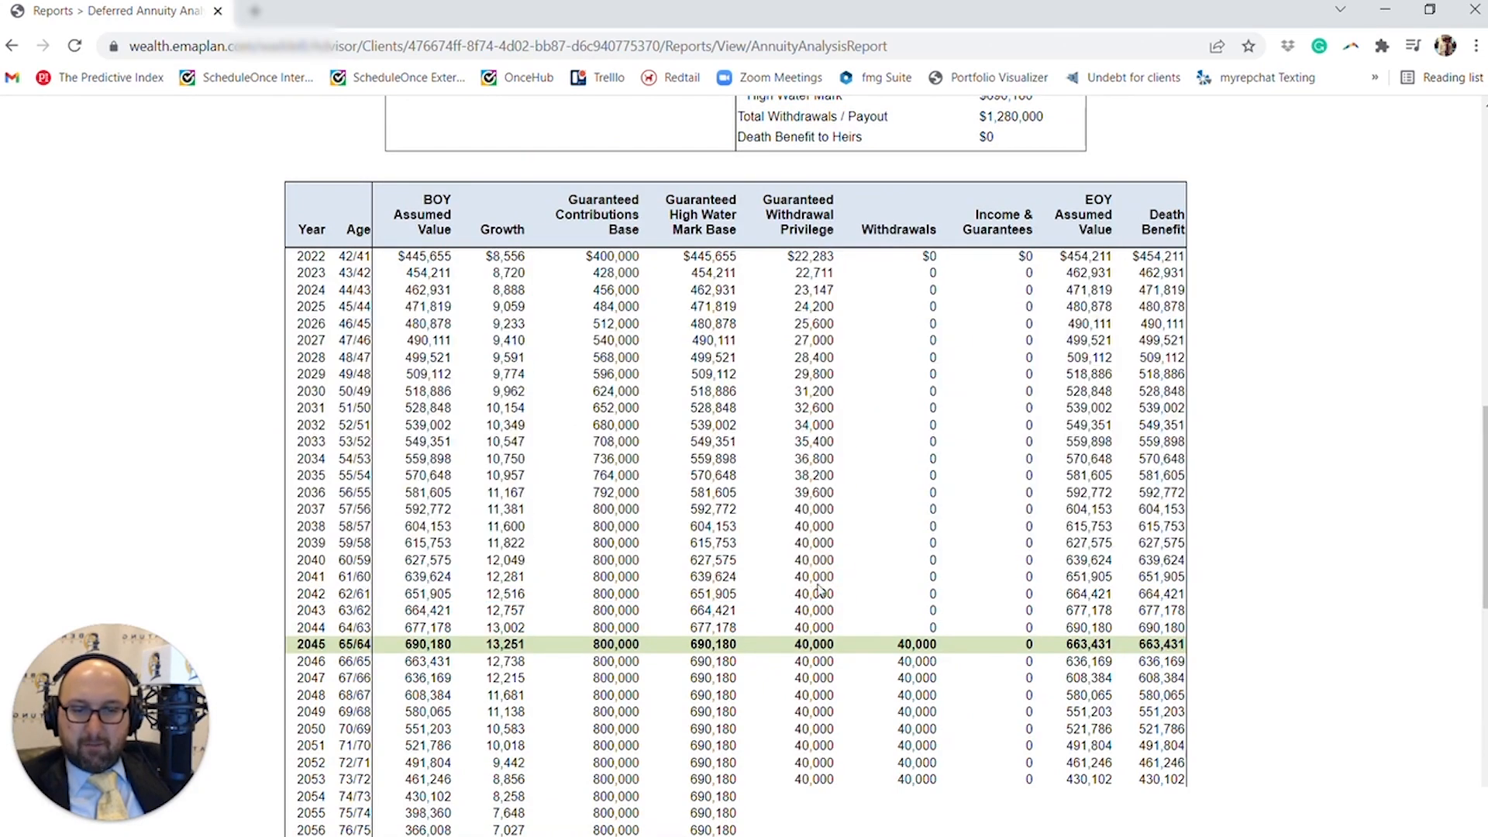
pyautogui.scroll(-3, 820, 593)
pyautogui.scroll(3, 807, 628)
pyautogui.scroll(-4, 795, 673)
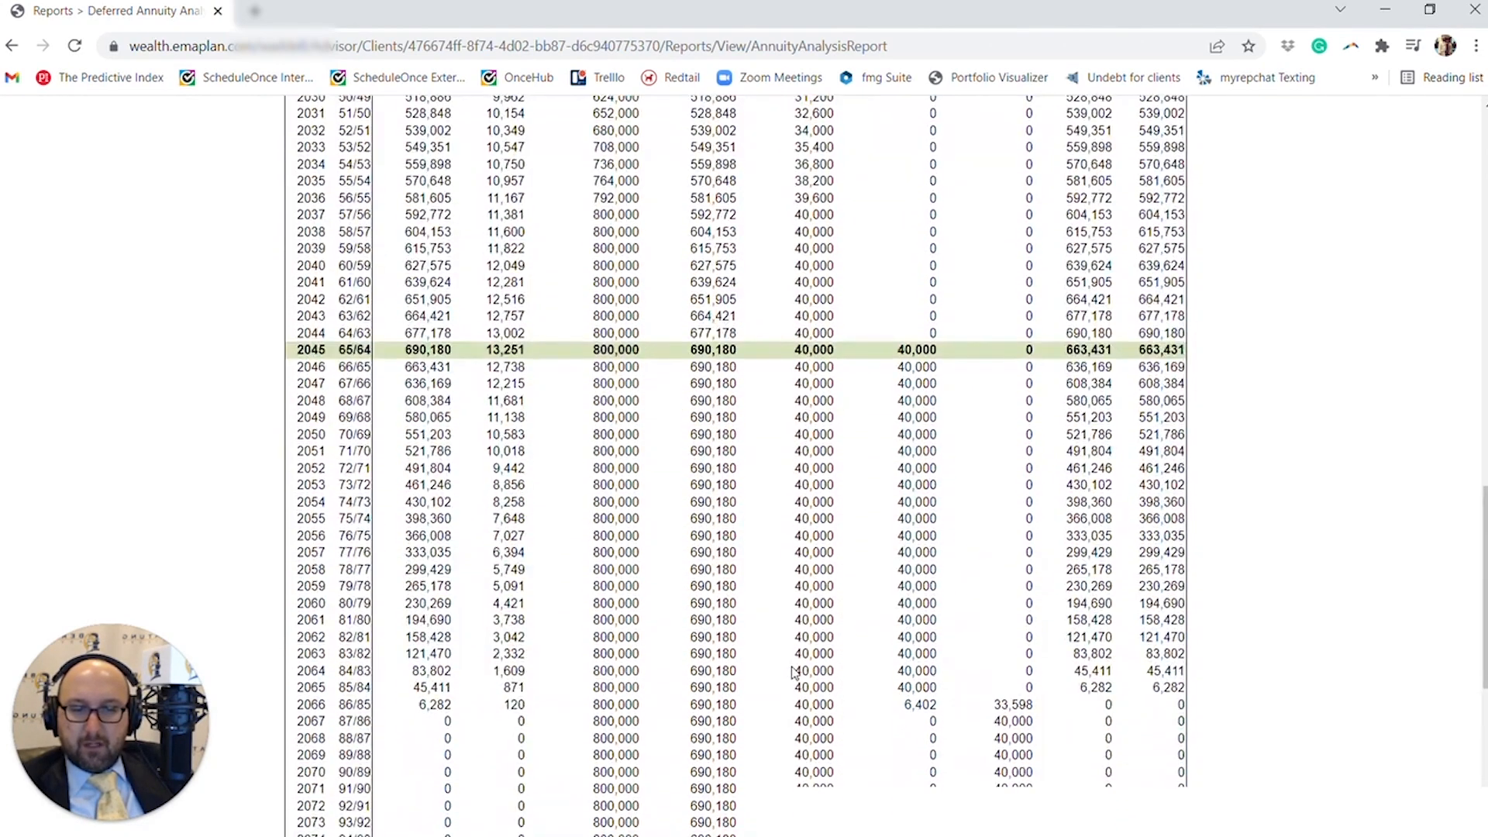
pyautogui.scroll(-3, 794, 673)
pyautogui.scroll(7, 791, 674)
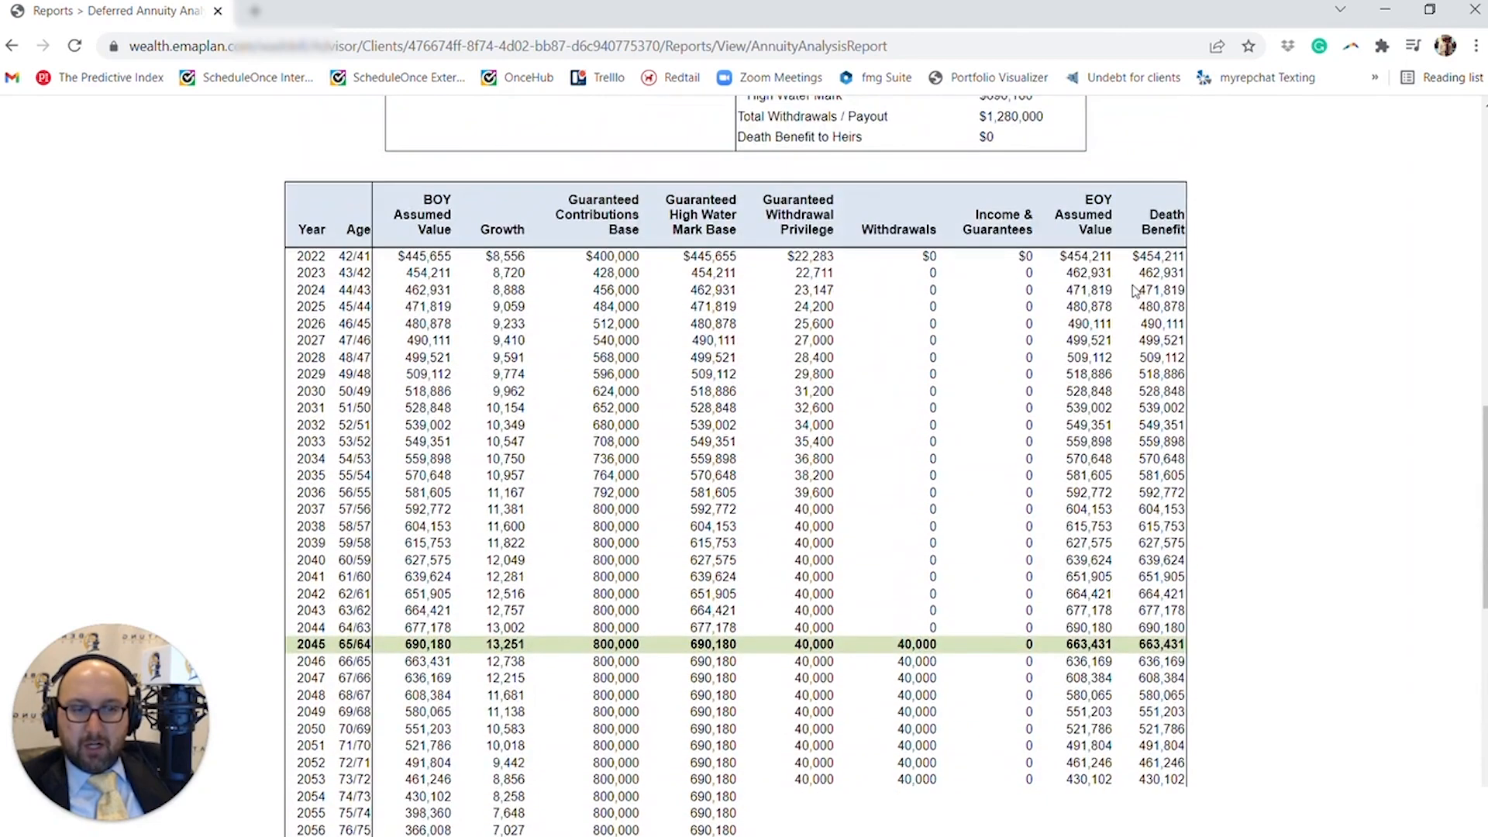
pyautogui.scroll(-5, 1133, 290)
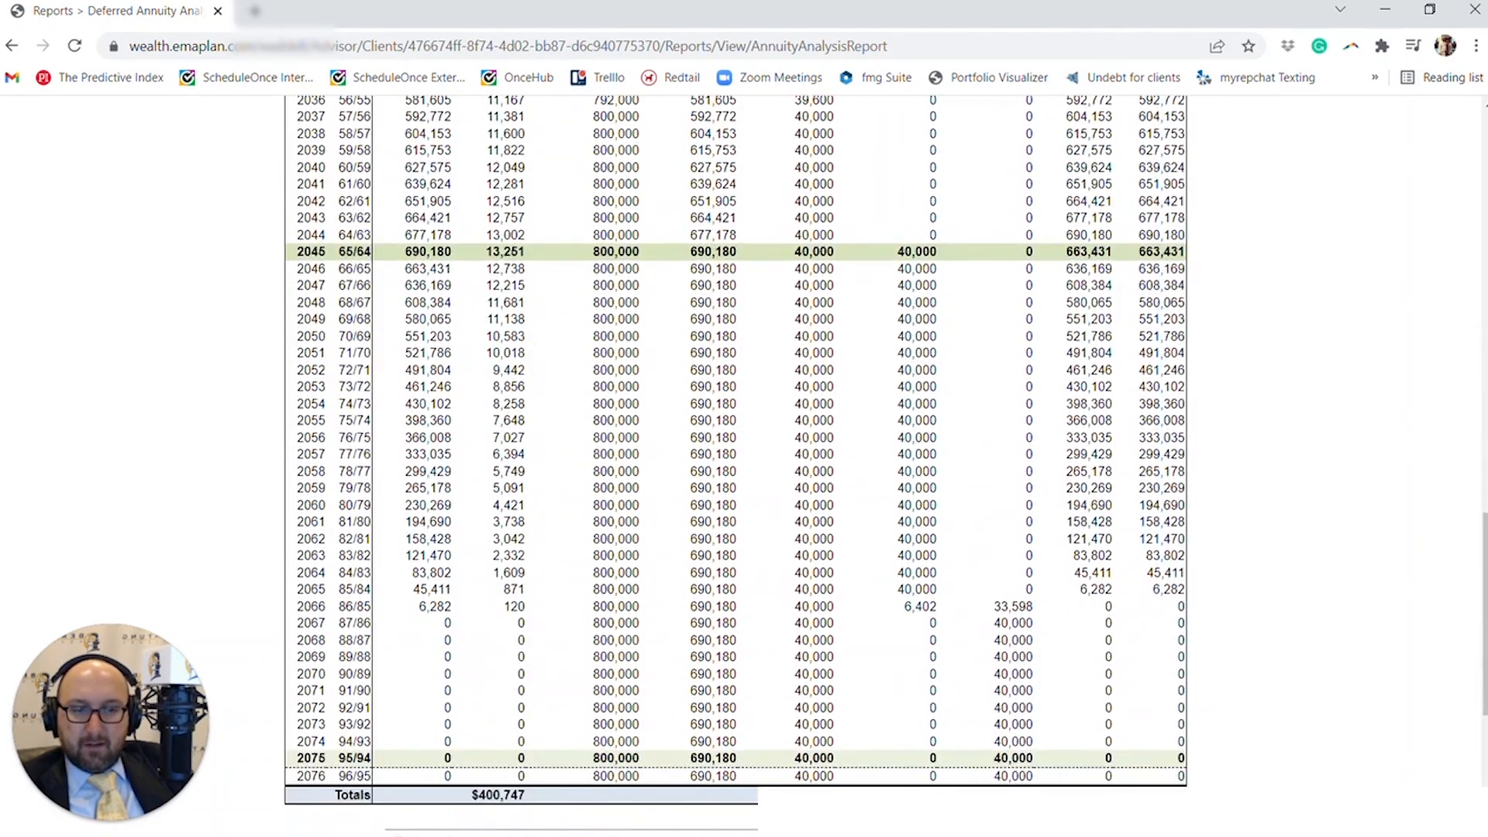
pyautogui.moveTo(1090, 285); pyautogui.dragTo(1082, 661)
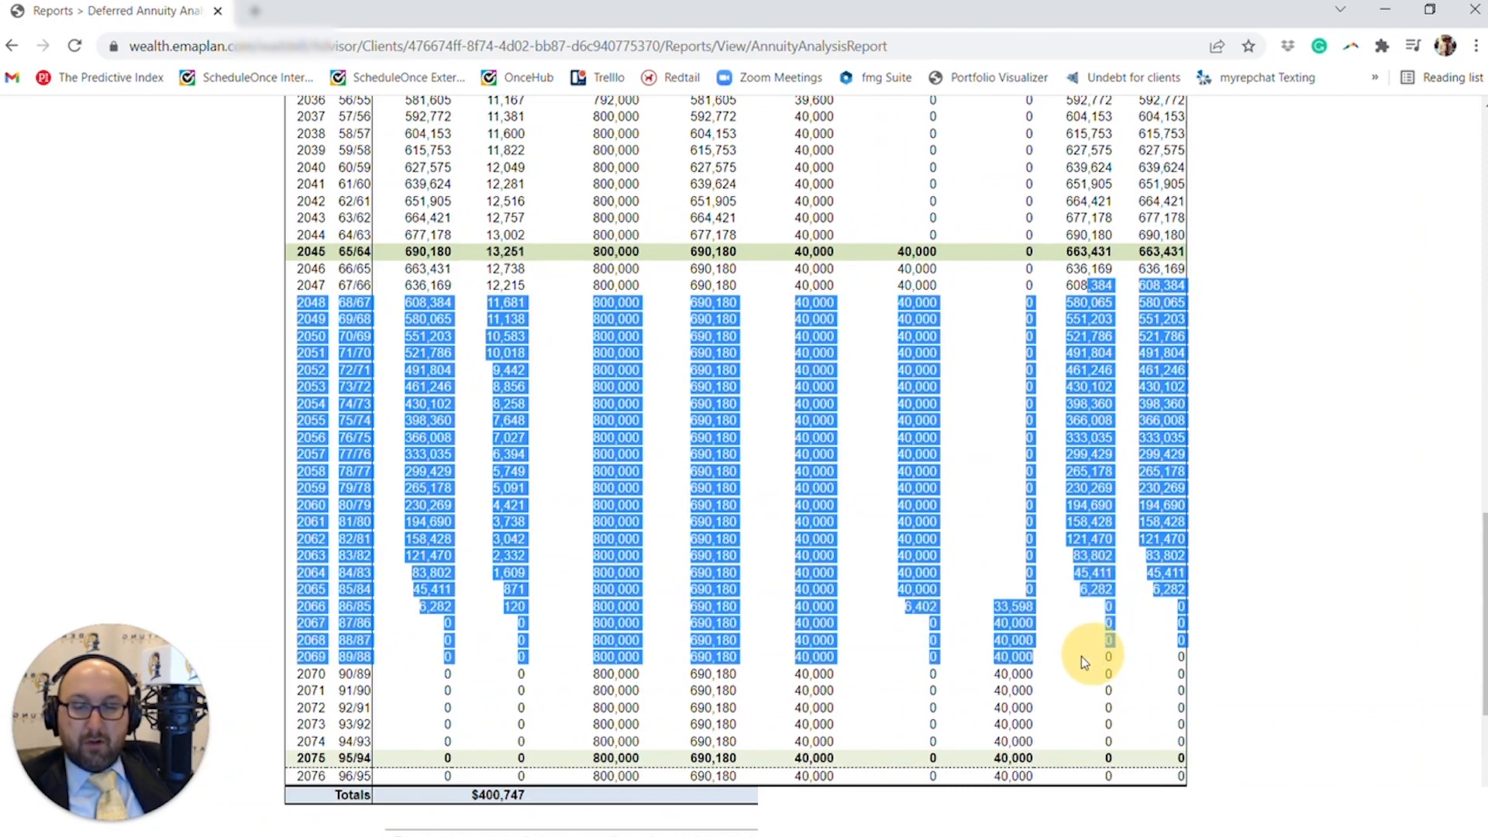
pyautogui.click(1081, 657)
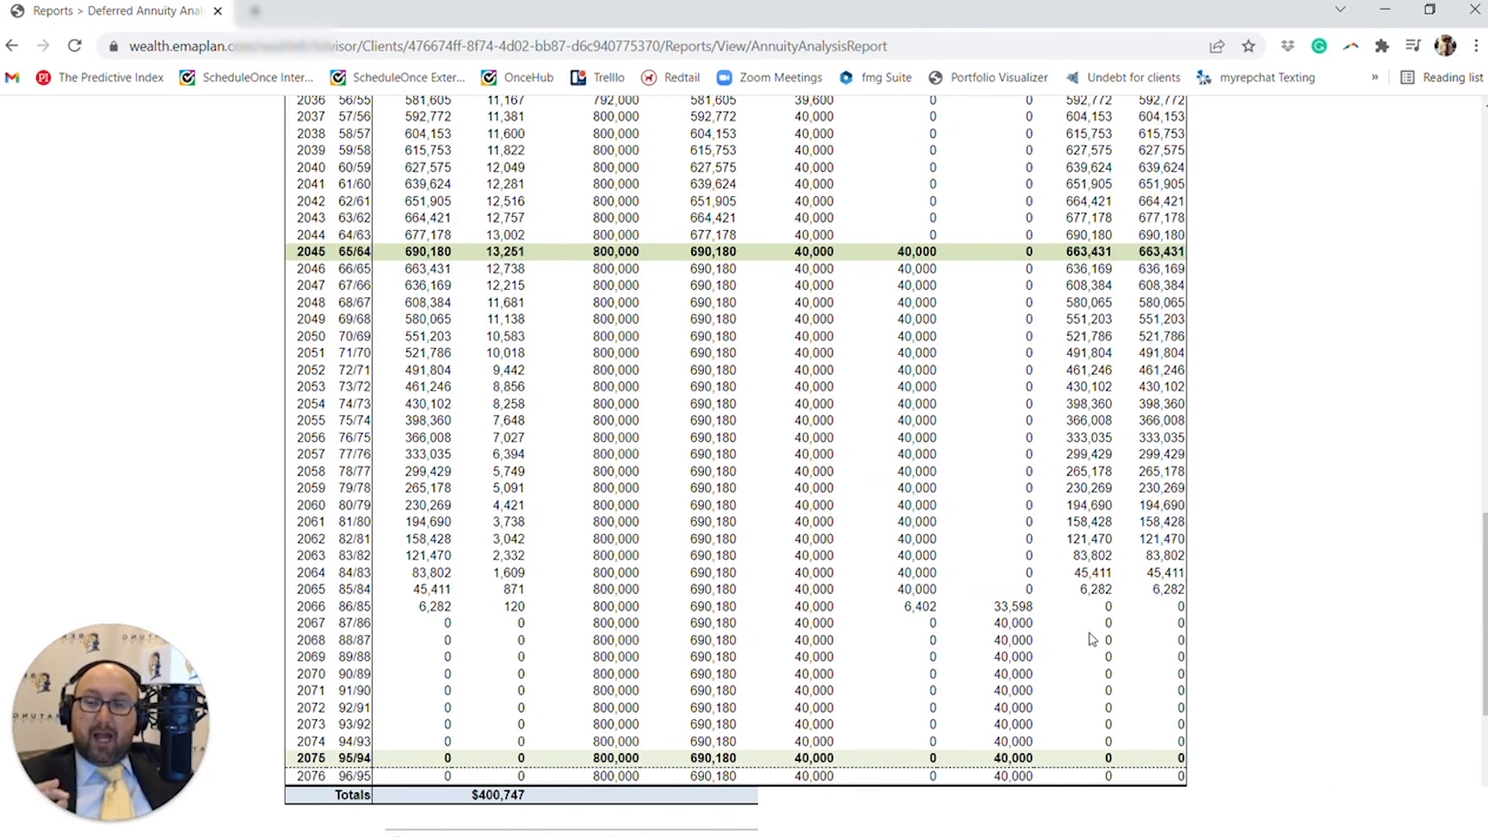
# - Leave the annuity report and open the client's plans
pyautogui.scroll(3, 1093, 639)
pyautogui.scroll(15, 736, 465)
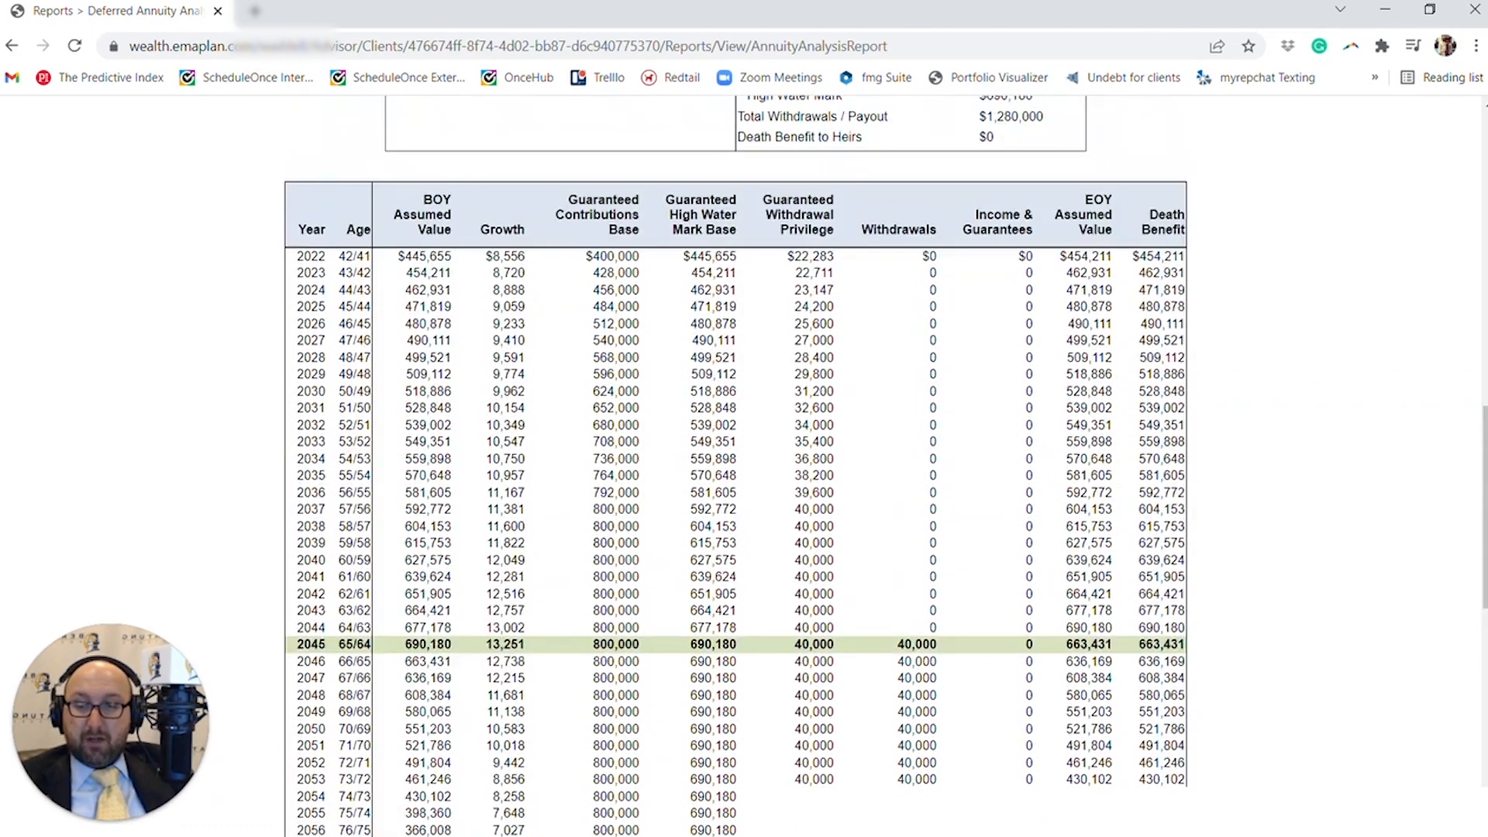
pyautogui.scroll(1, 1095, 633)
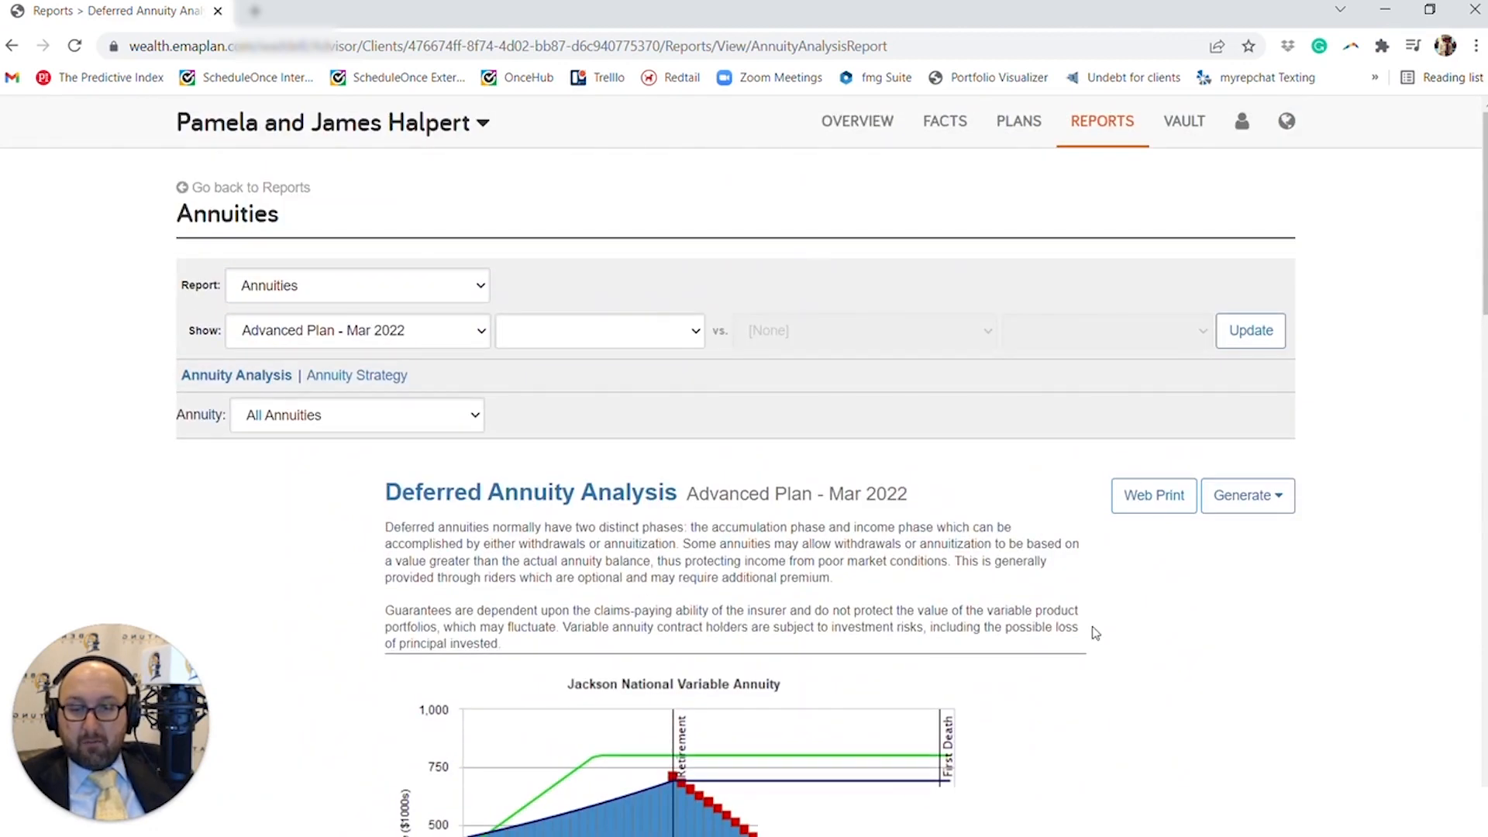
pyautogui.click(1025, 131)
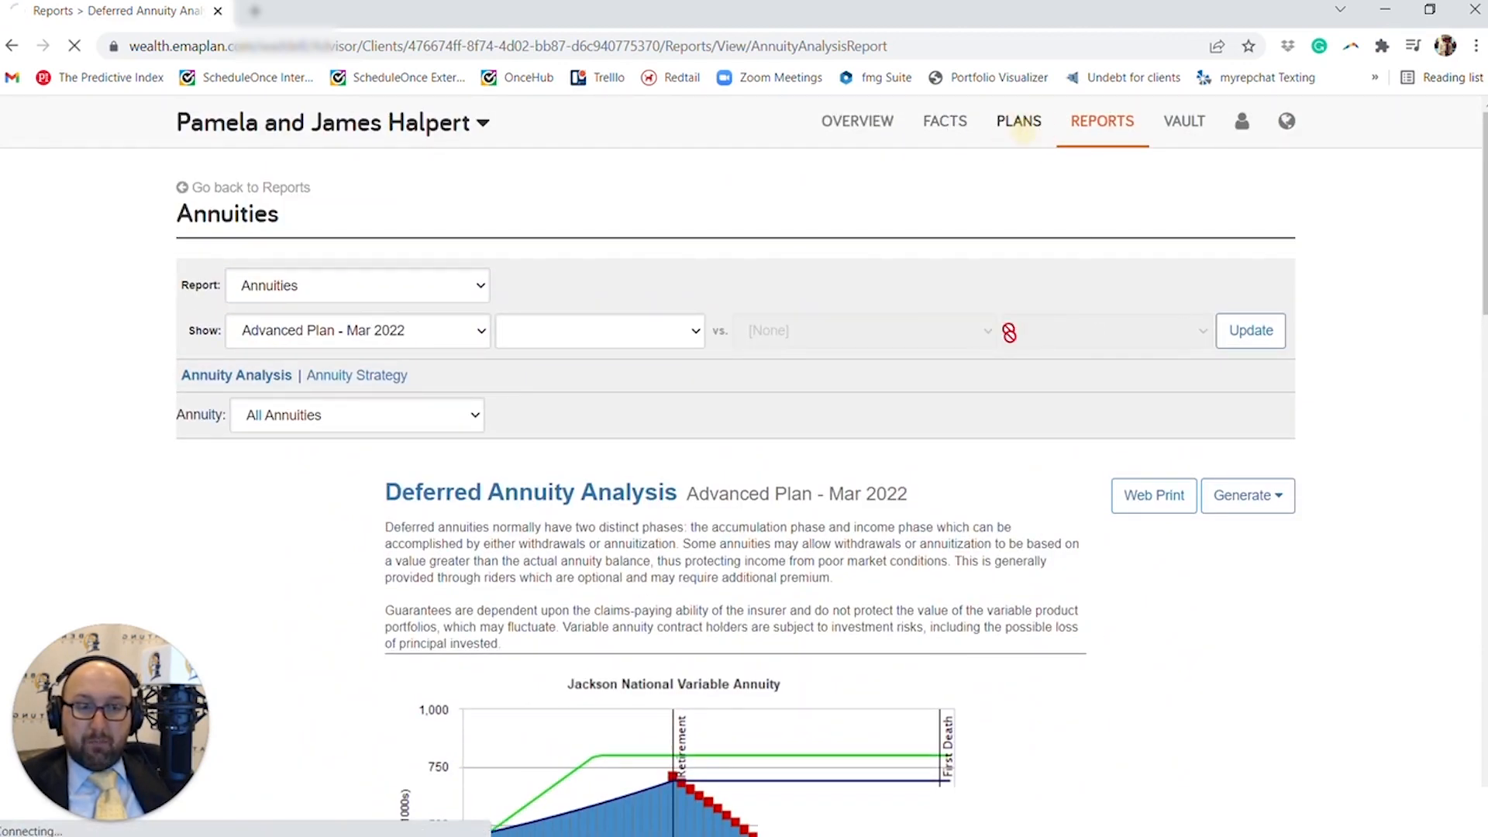
# - Open the Straight Line Assumption reinvestment in the advanced planning view of the most recently modified Advanced Plan - Mar 2022
pyautogui.scroll(-5, 1037, 360)
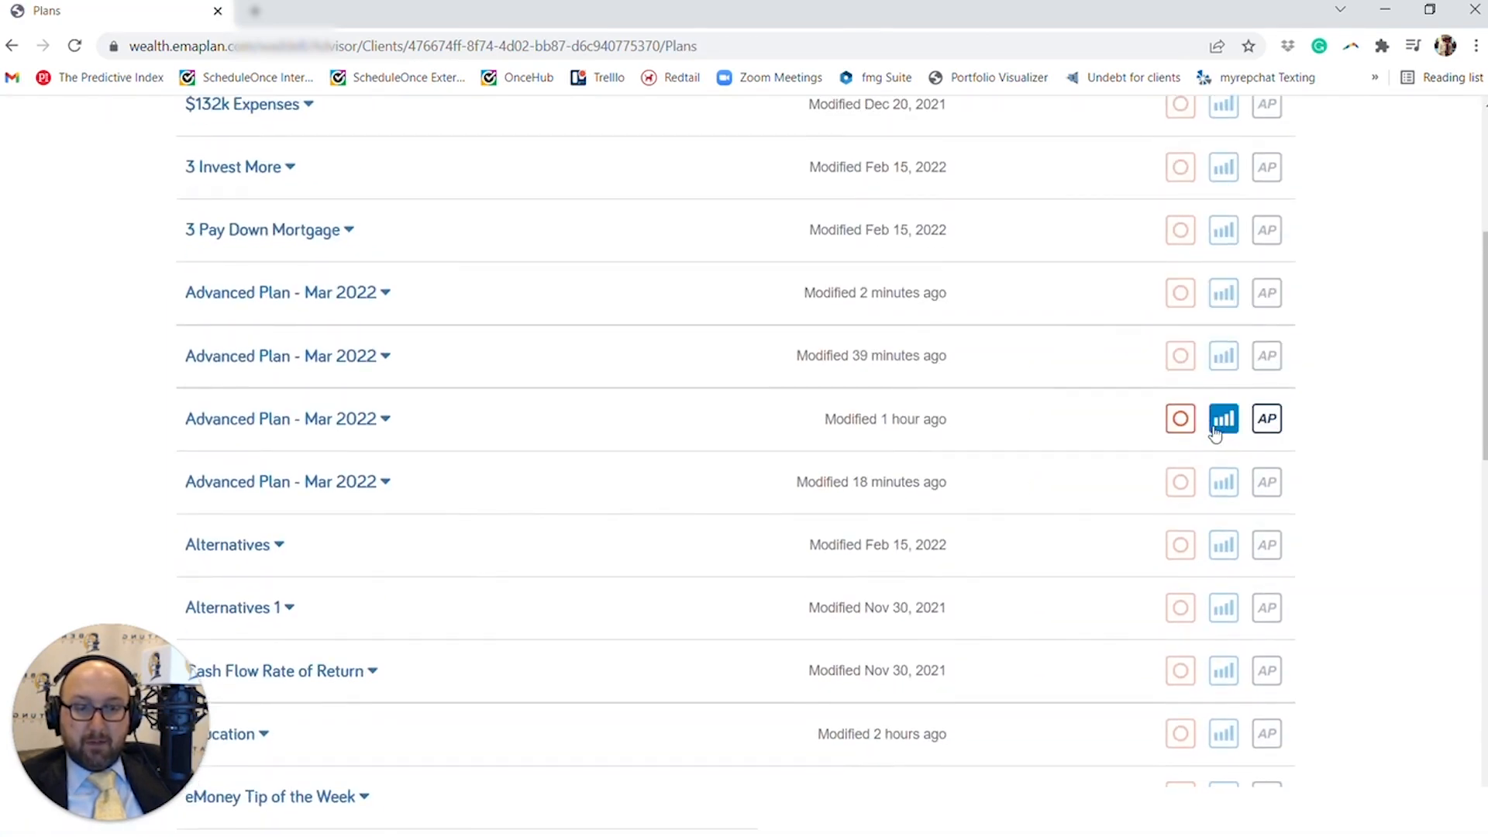
pyautogui.click(1267, 300)
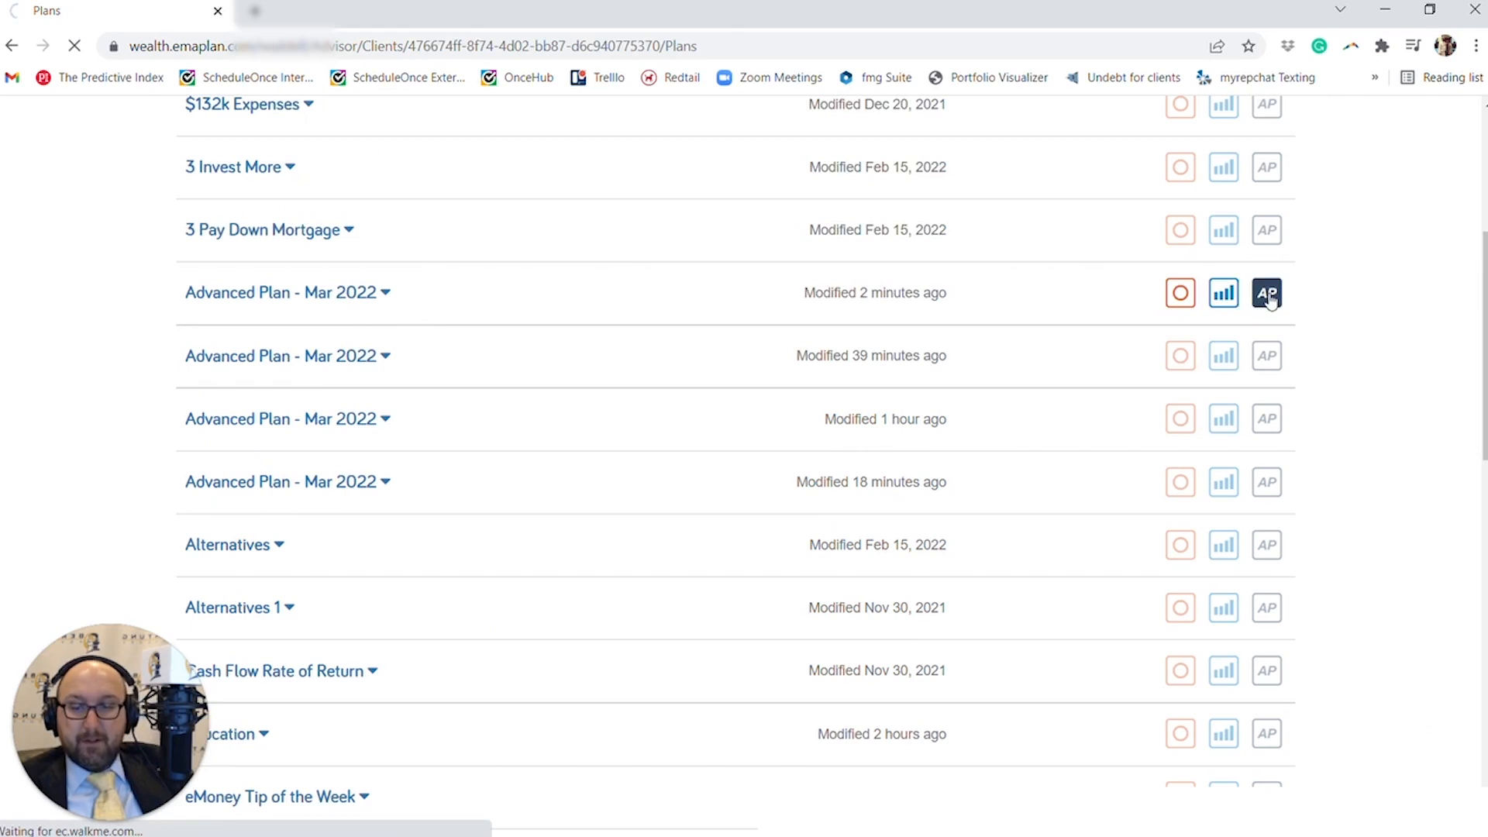
pyautogui.scroll(-3, 892, 345)
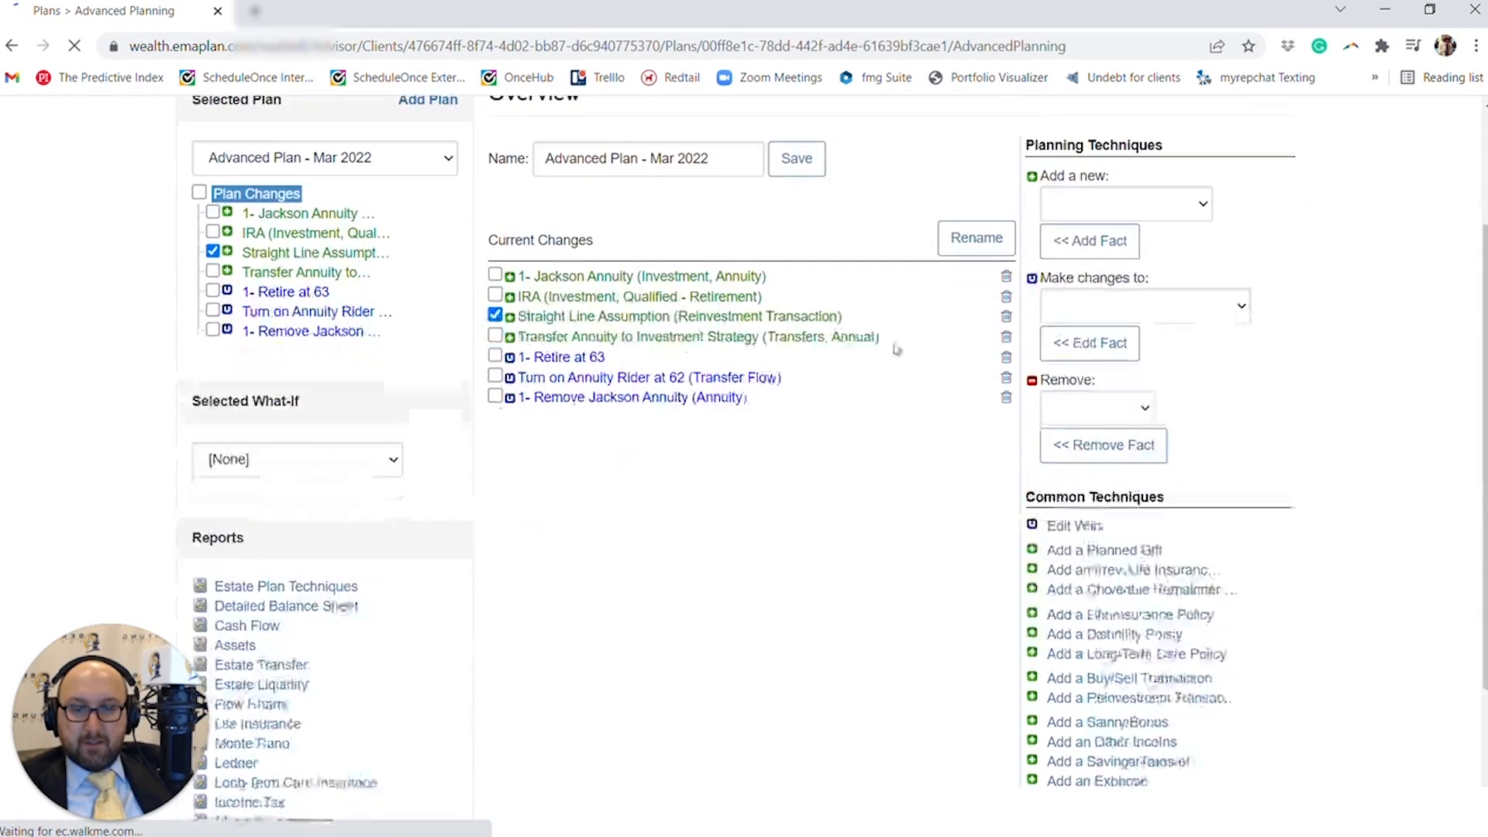
pyautogui.click(712, 301)
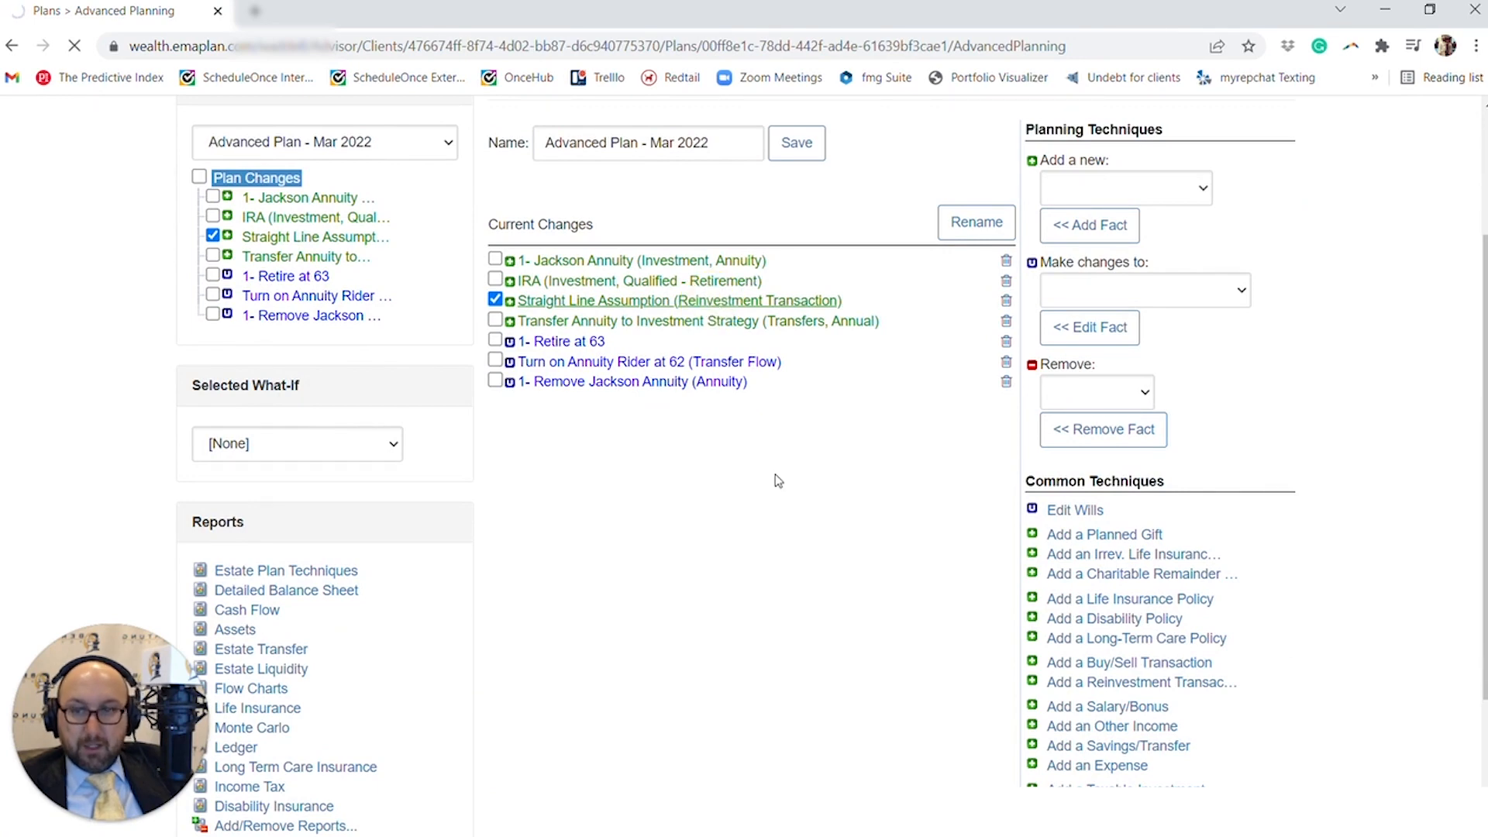
pyautogui.scroll(-3, 779, 480)
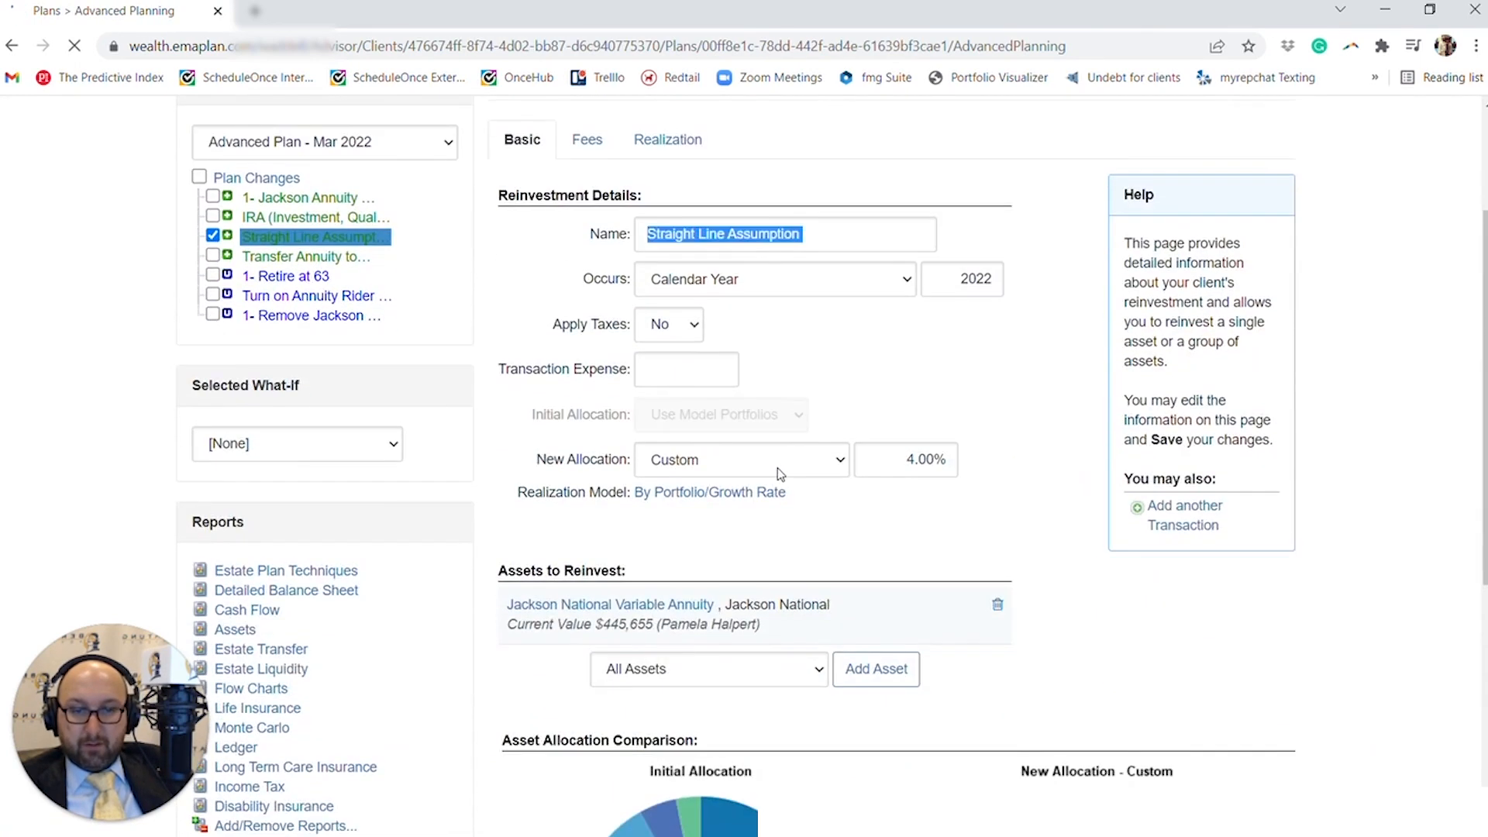
# - Set the reinvestment's custom new allocation growth rate to 0%
pyautogui.click(961, 363)
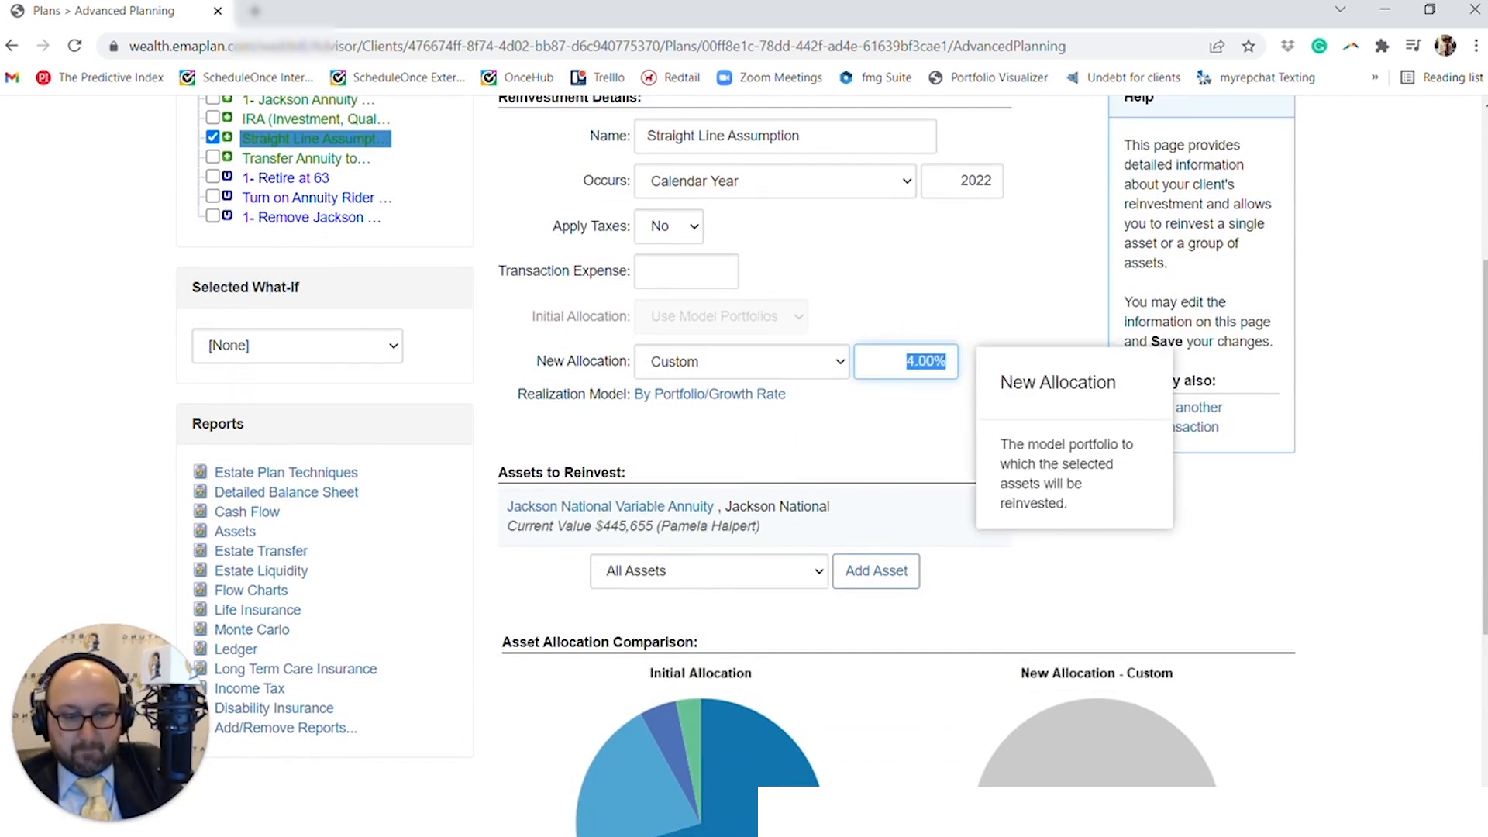
pyautogui.write('0')
pyautogui.click(858, 399)
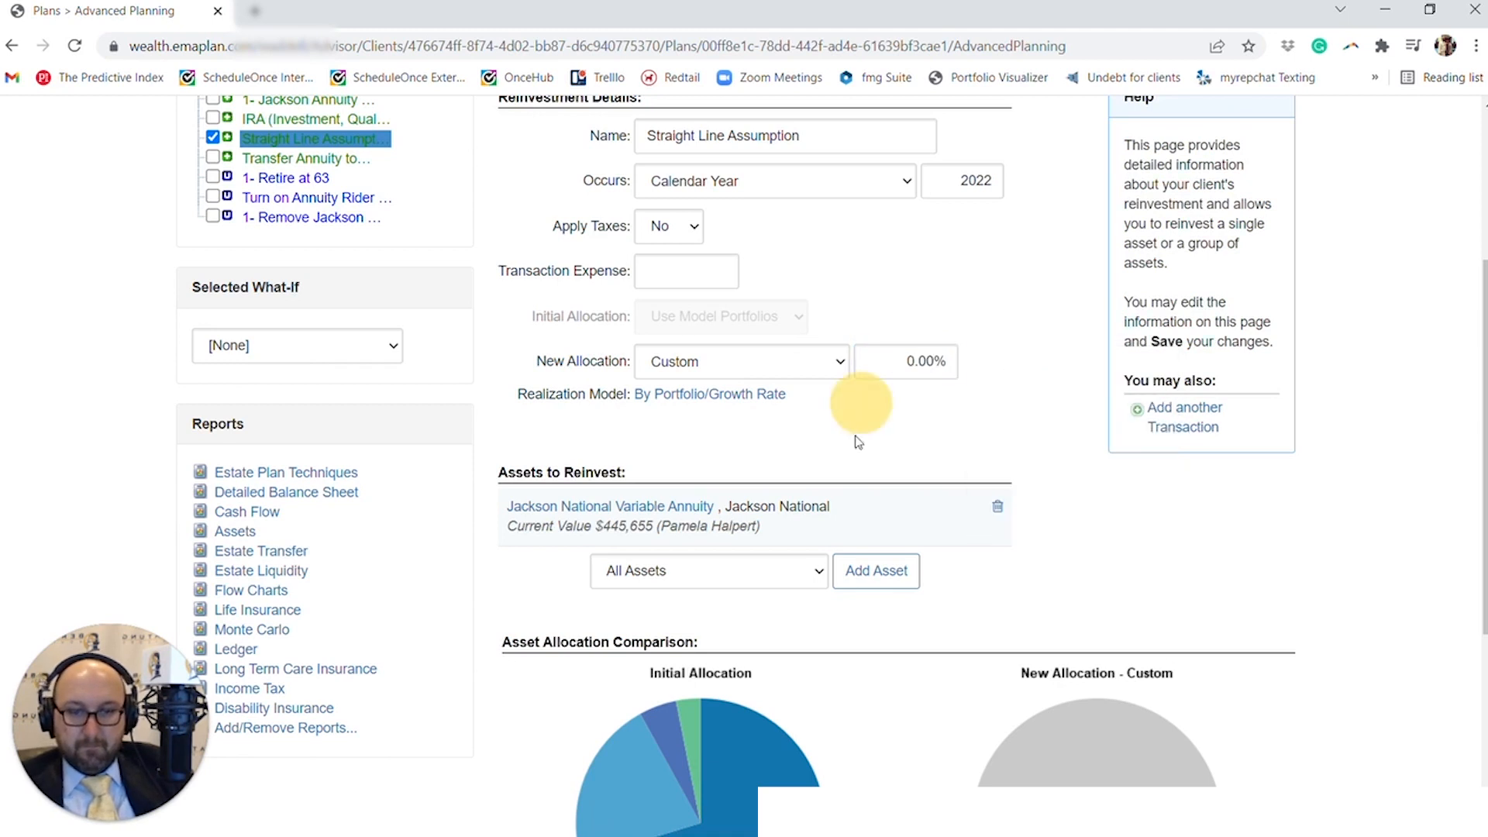
# - Add All Assets to the reinvestment's list of assets to reinvest
pyautogui.scroll(-1, 858, 434)
pyautogui.click(804, 476)
pyautogui.scroll(-2, 757, 412)
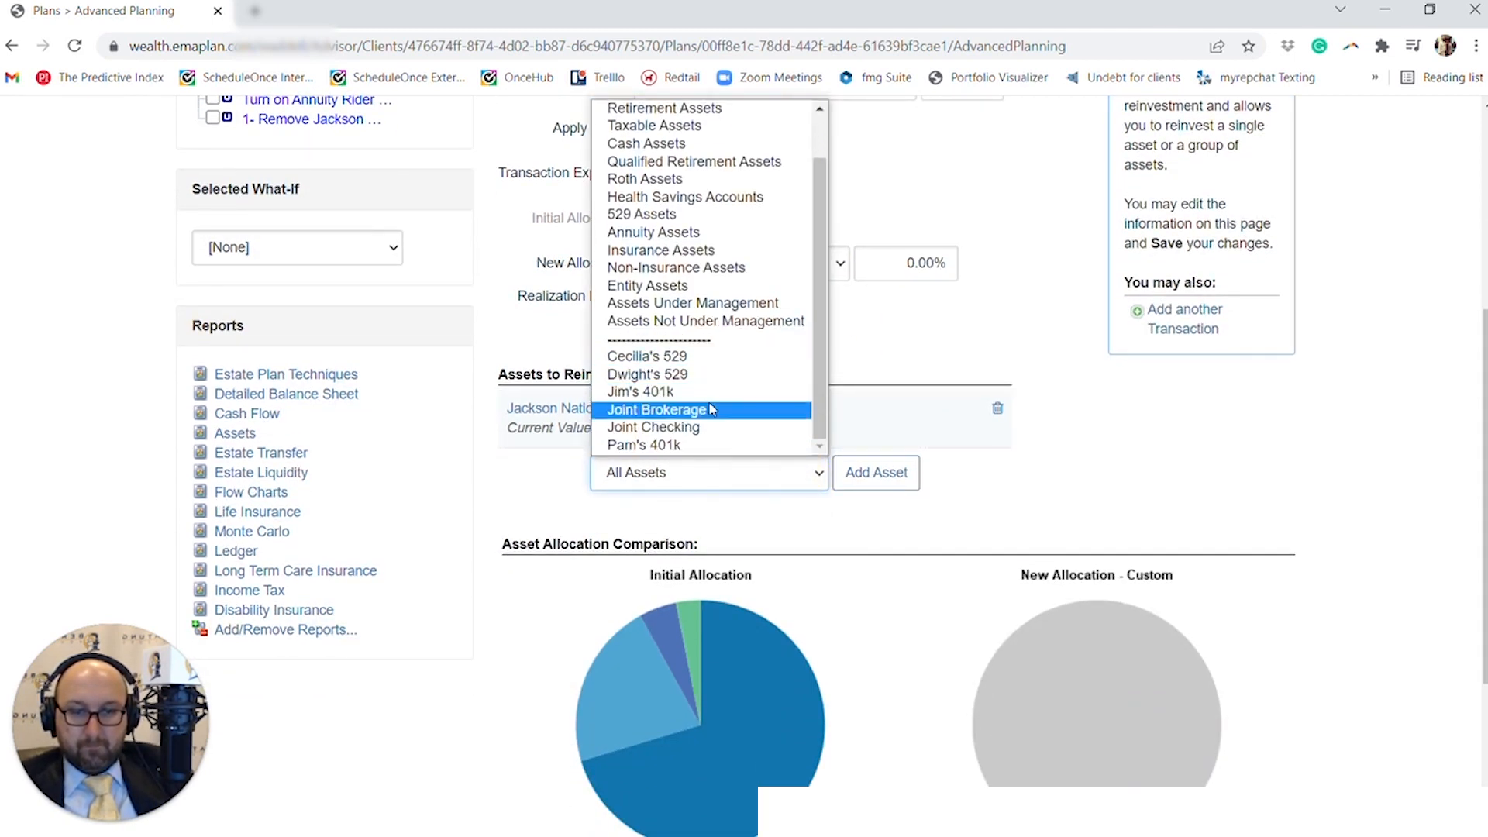
pyautogui.click(873, 433)
pyautogui.click(865, 474)
pyautogui.scroll(-3, 923, 524)
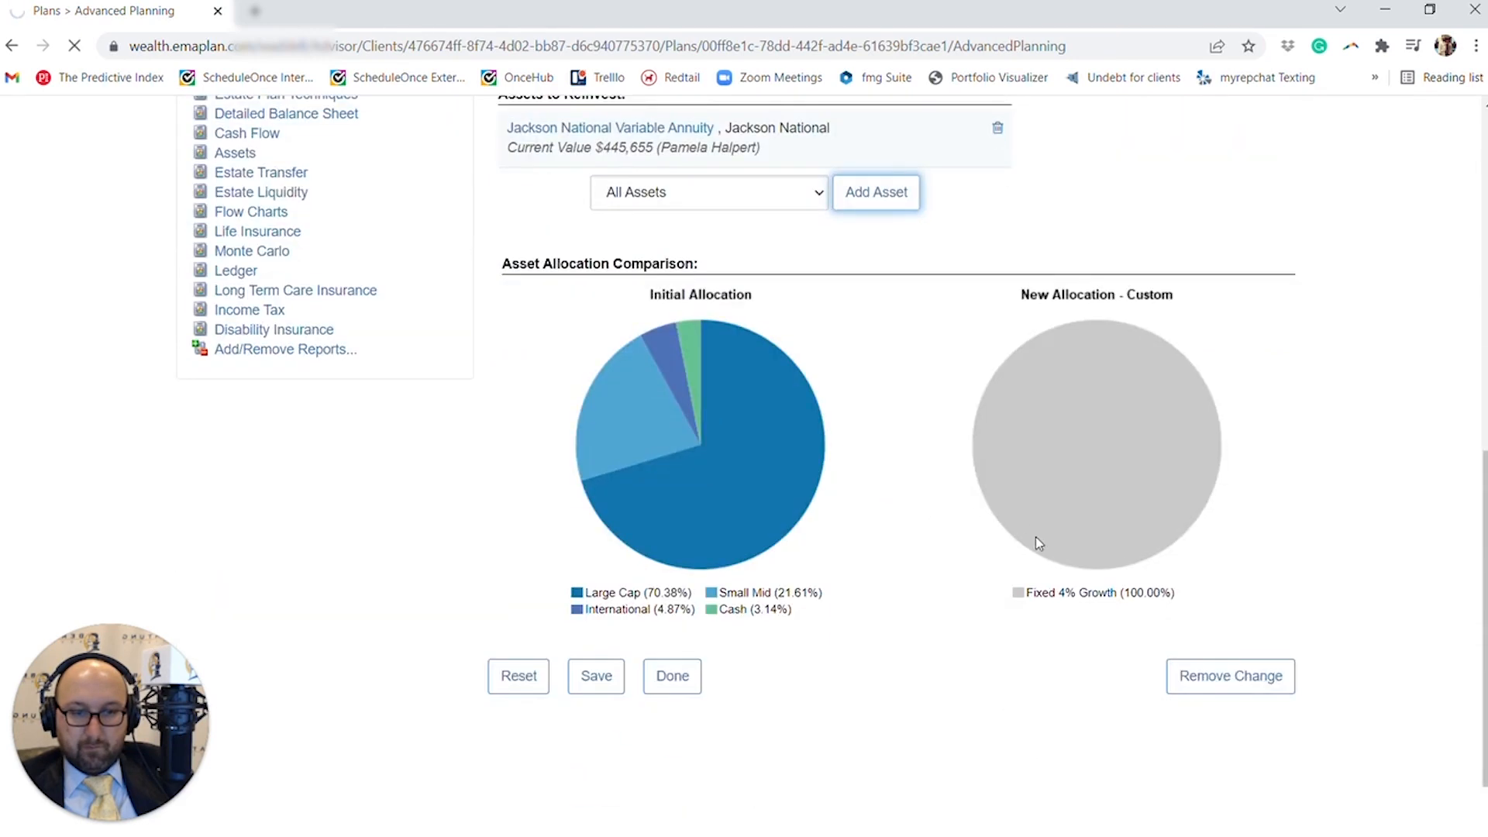
# - Check the reinvestment's updated asset allocation comparison and save the Straight Line Assumption
pyautogui.scroll(1, 1036, 541)
pyautogui.scroll(-1, 1024, 544)
pyautogui.scroll(5, 721, 654)
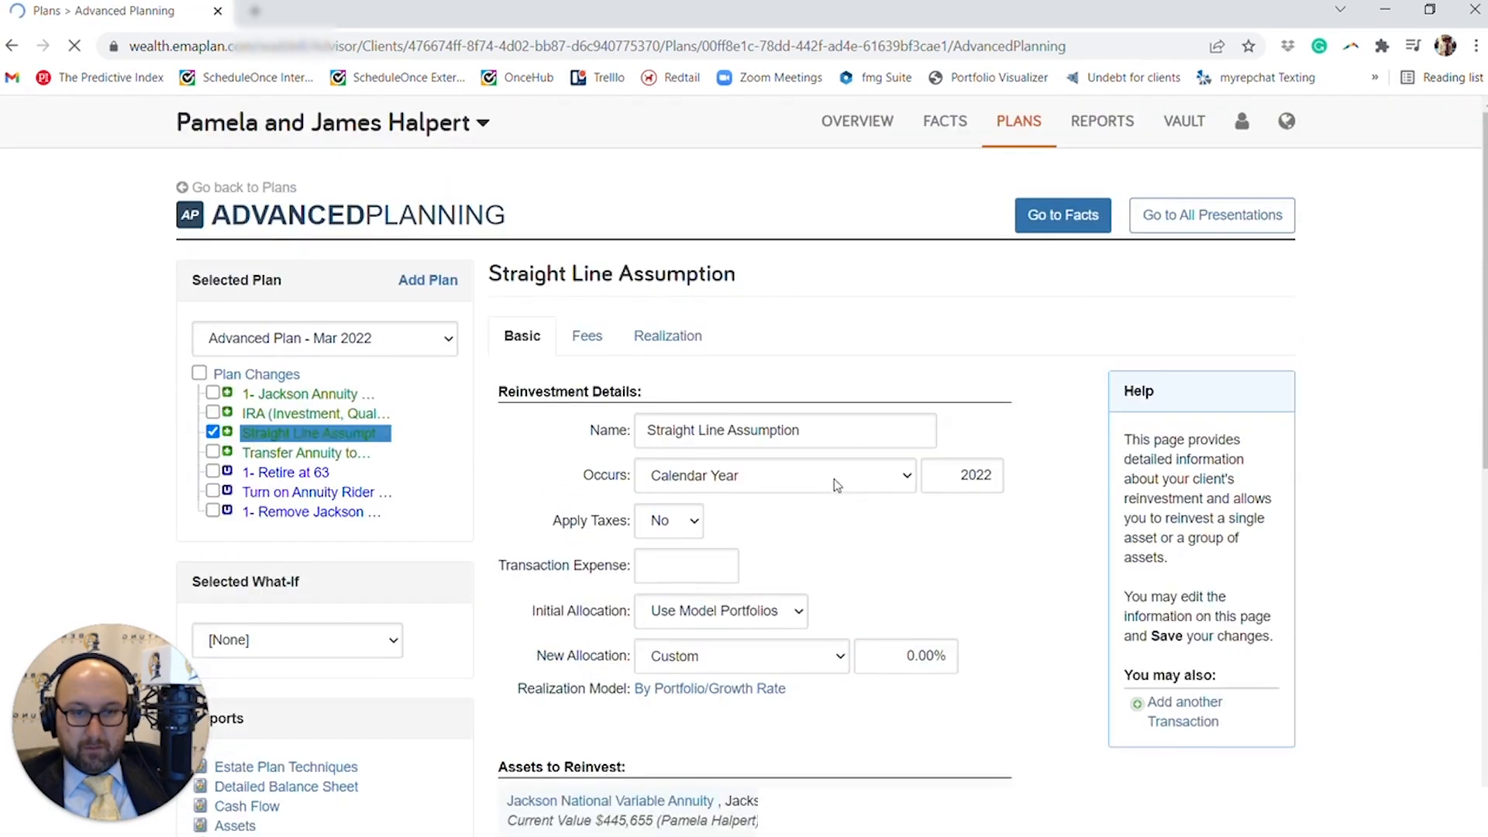
pyautogui.scroll(-8, 932, 578)
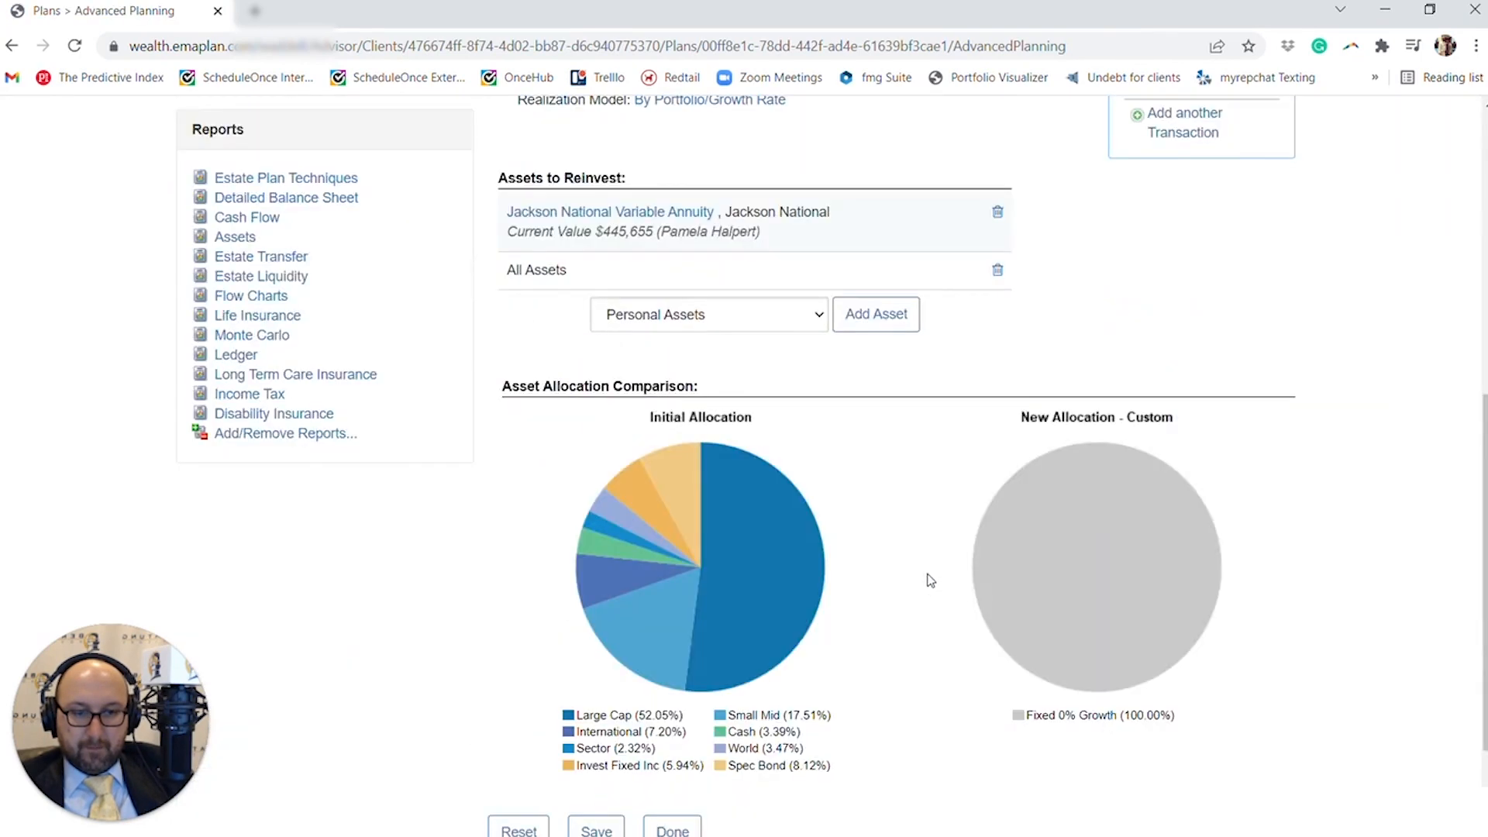
pyautogui.click(595, 677)
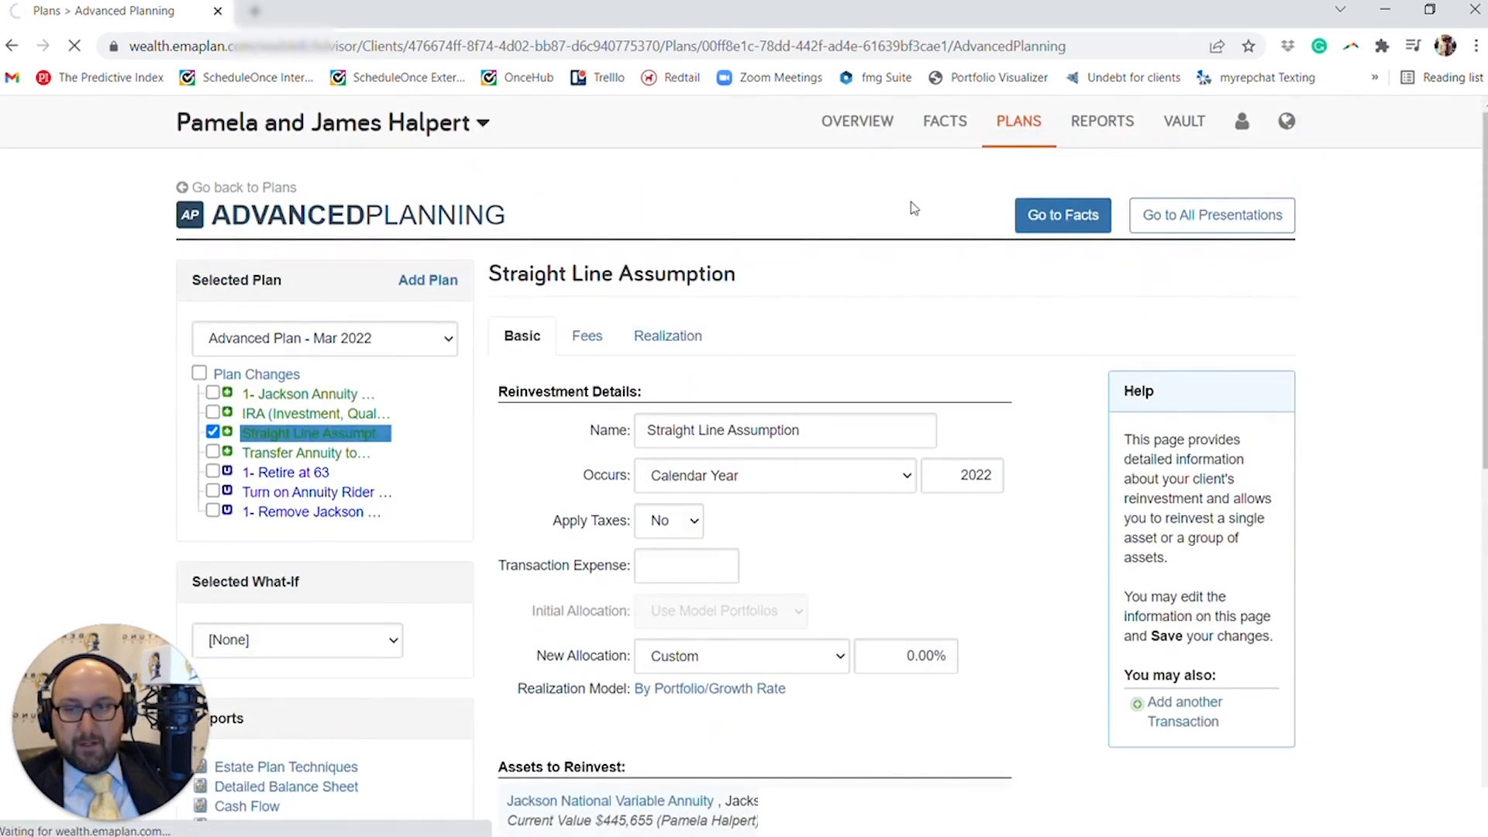
# - Open the Annuities report from the full list of reports and view the Base Facts chart and yearly table
pyautogui.click(1103, 121)
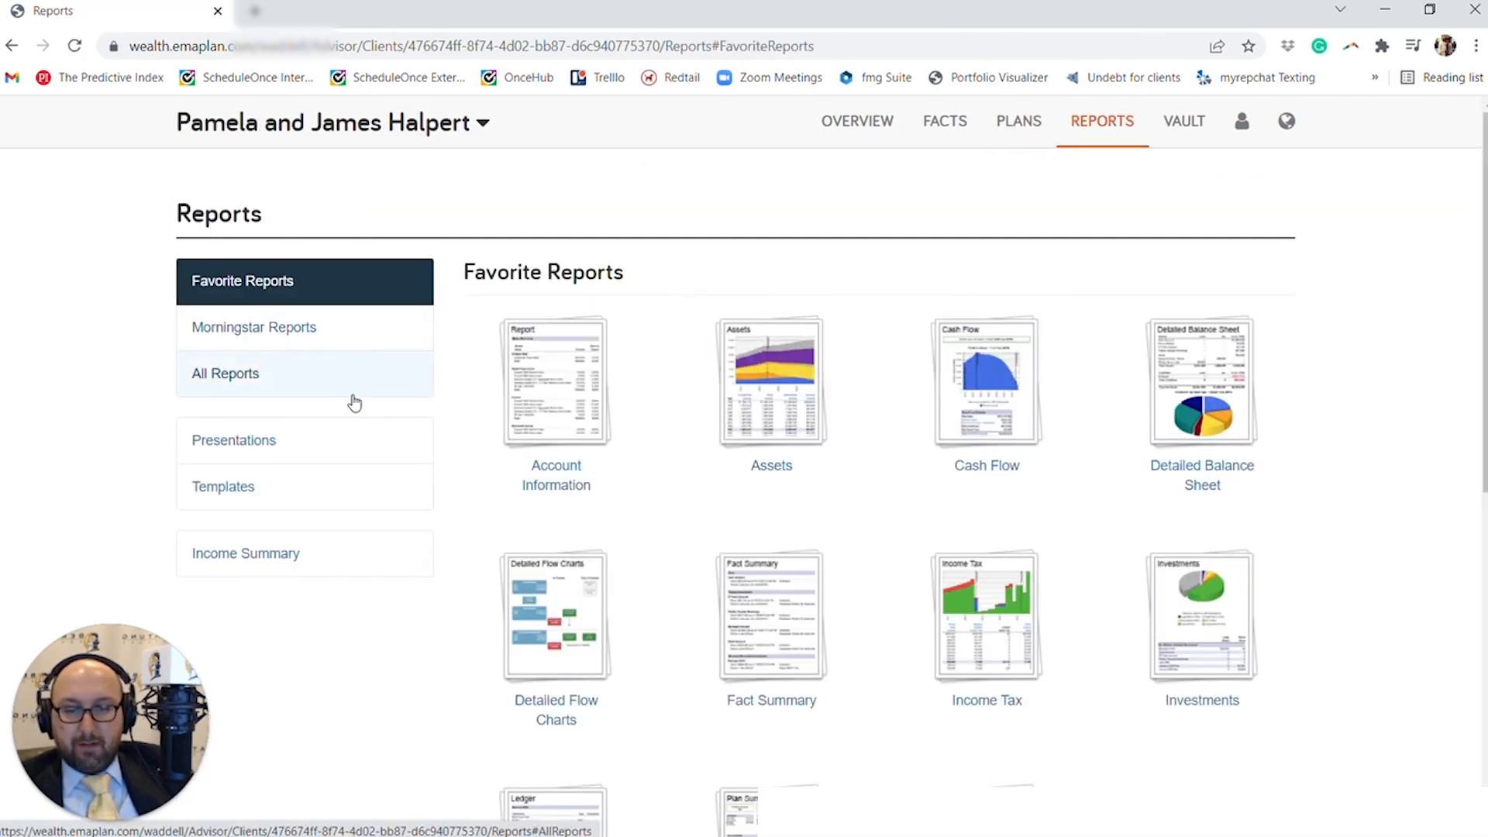
pyautogui.scroll(-1, 354, 402)
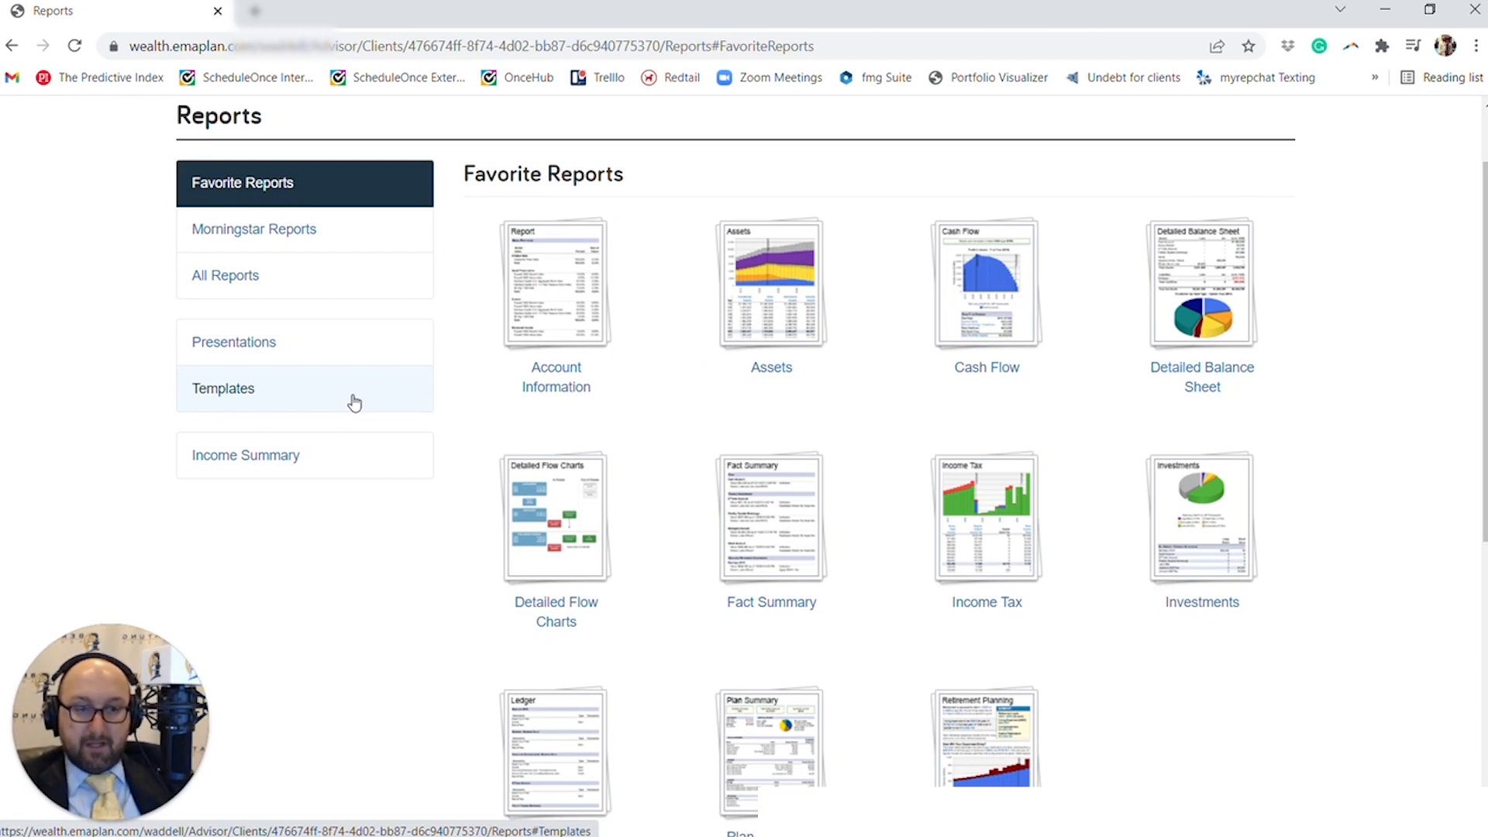
pyautogui.click(346, 281)
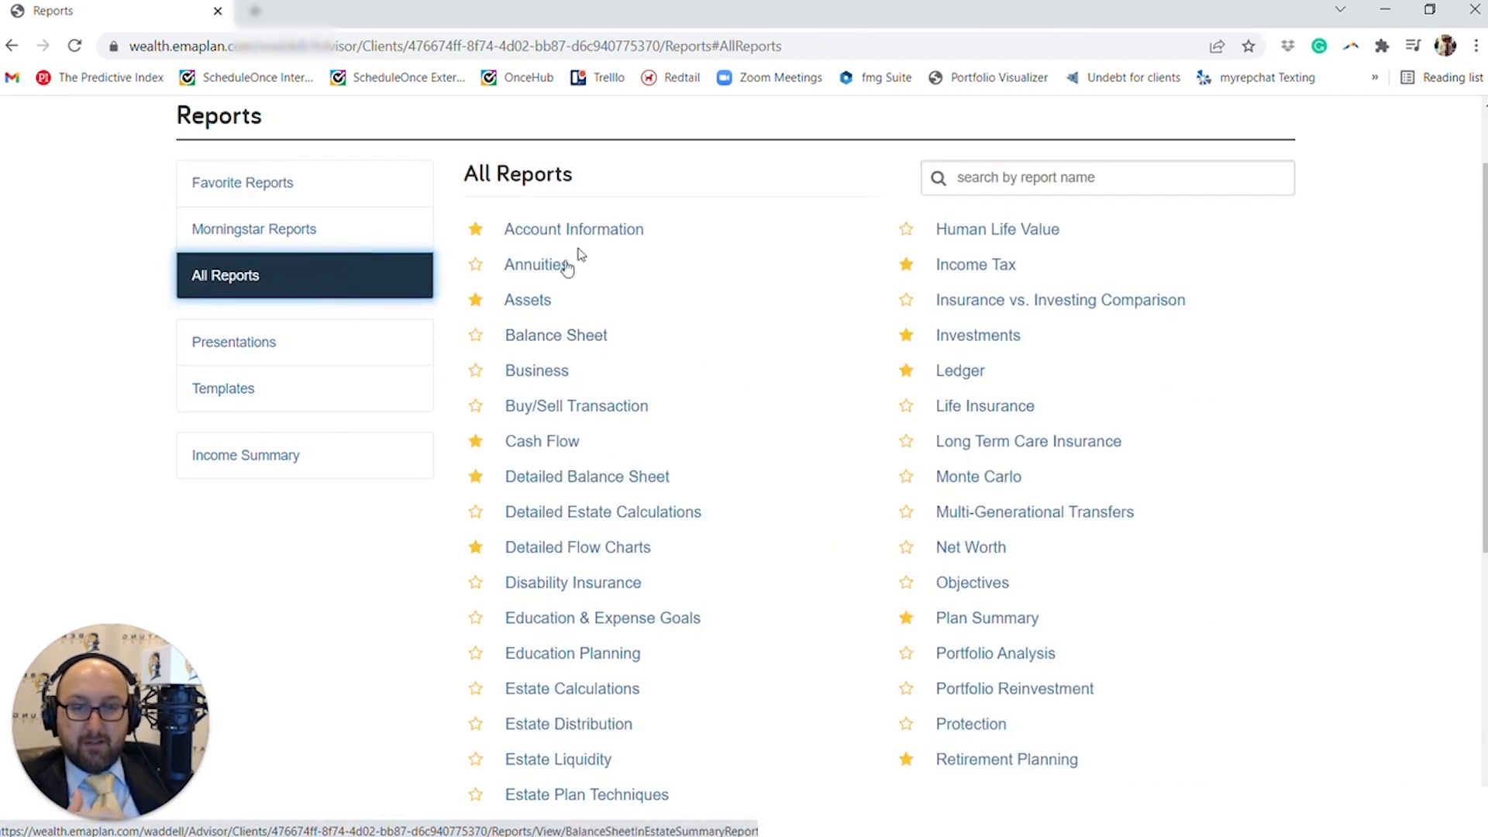
pyautogui.click(540, 271)
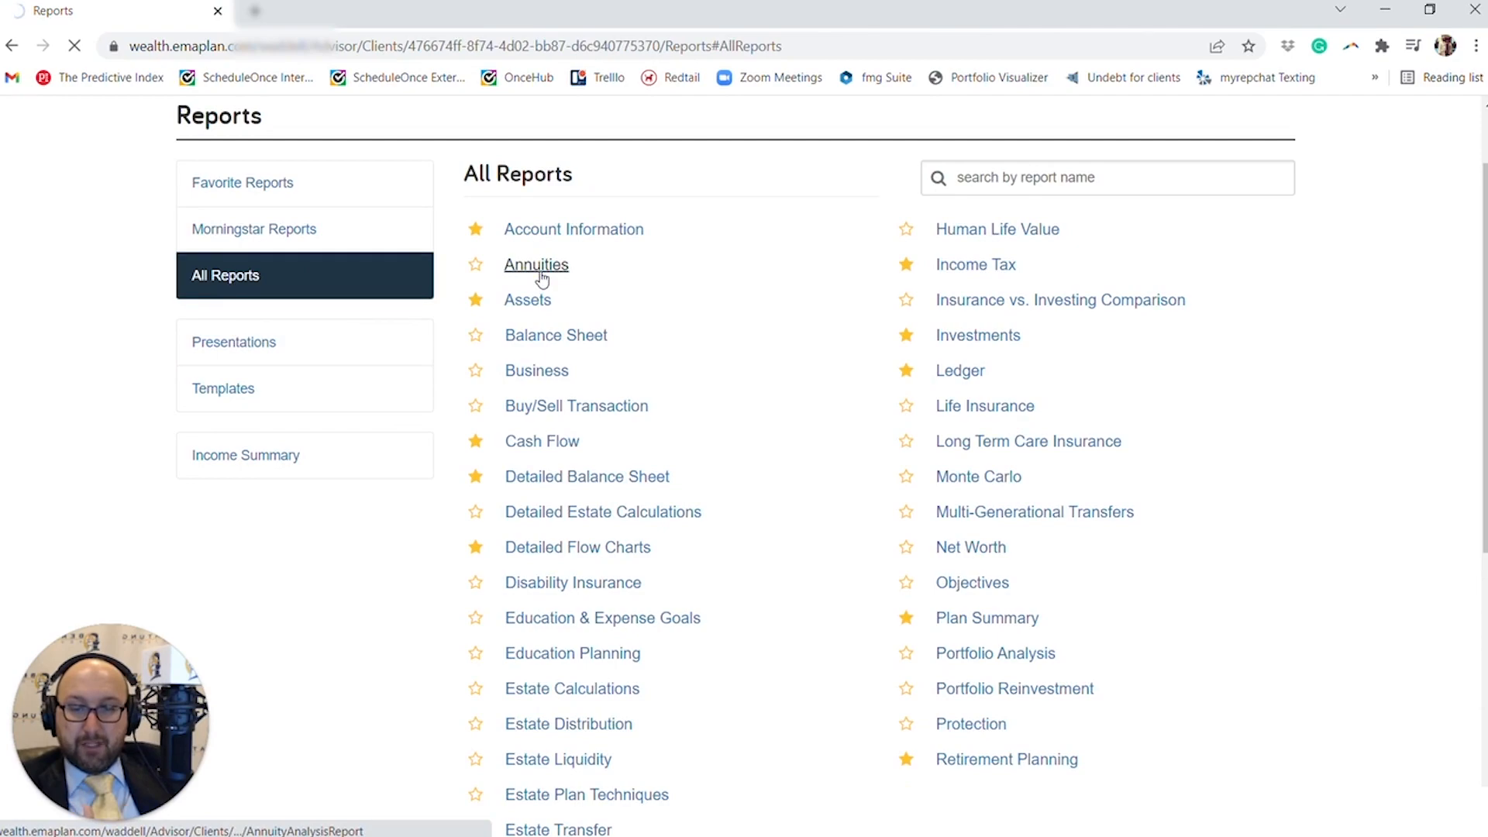
pyautogui.scroll(-3, 542, 276)
pyautogui.scroll(-8, 543, 276)
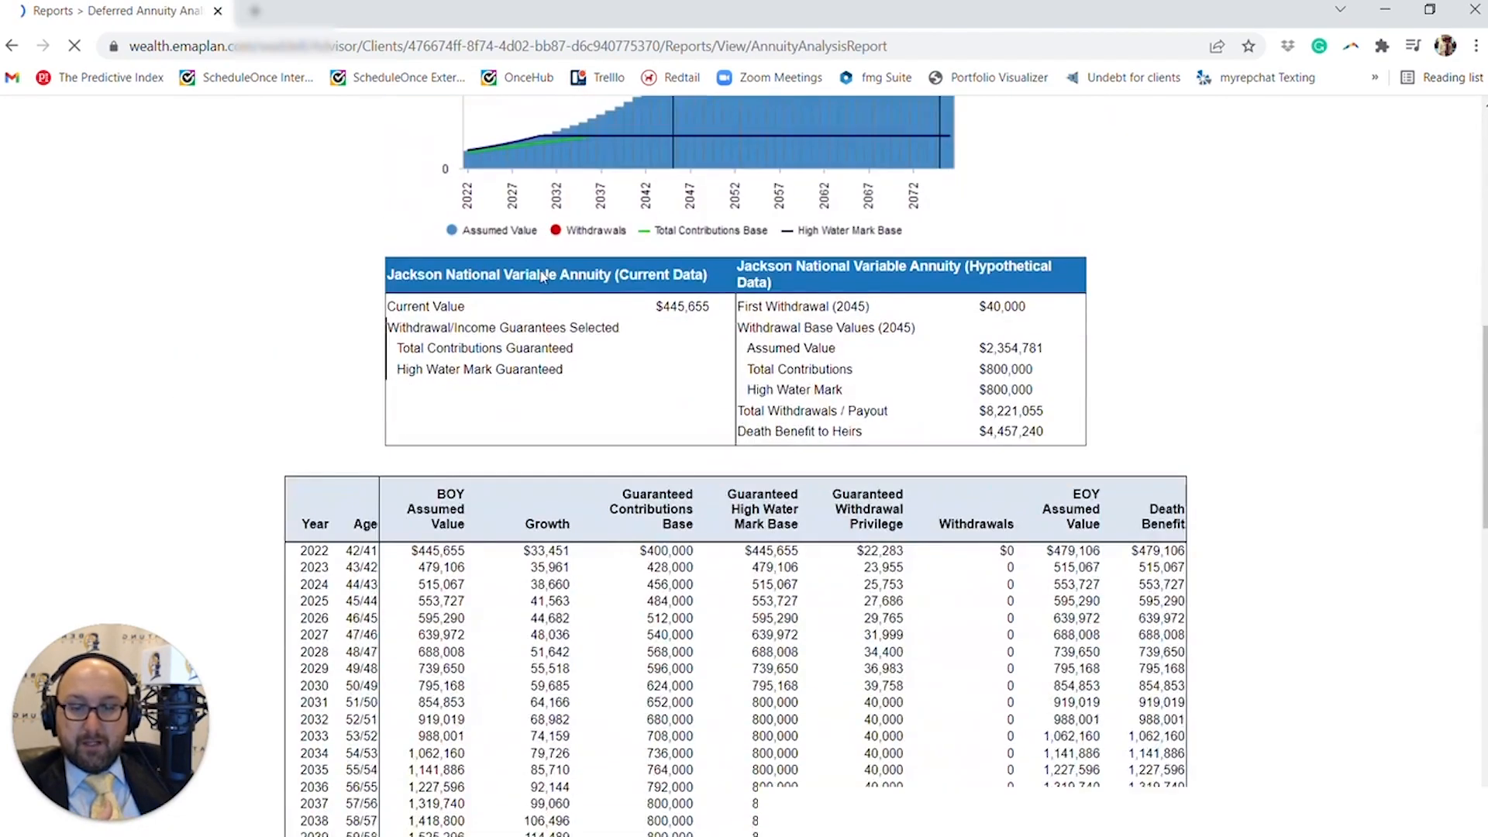
pyautogui.scroll(-5, 542, 276)
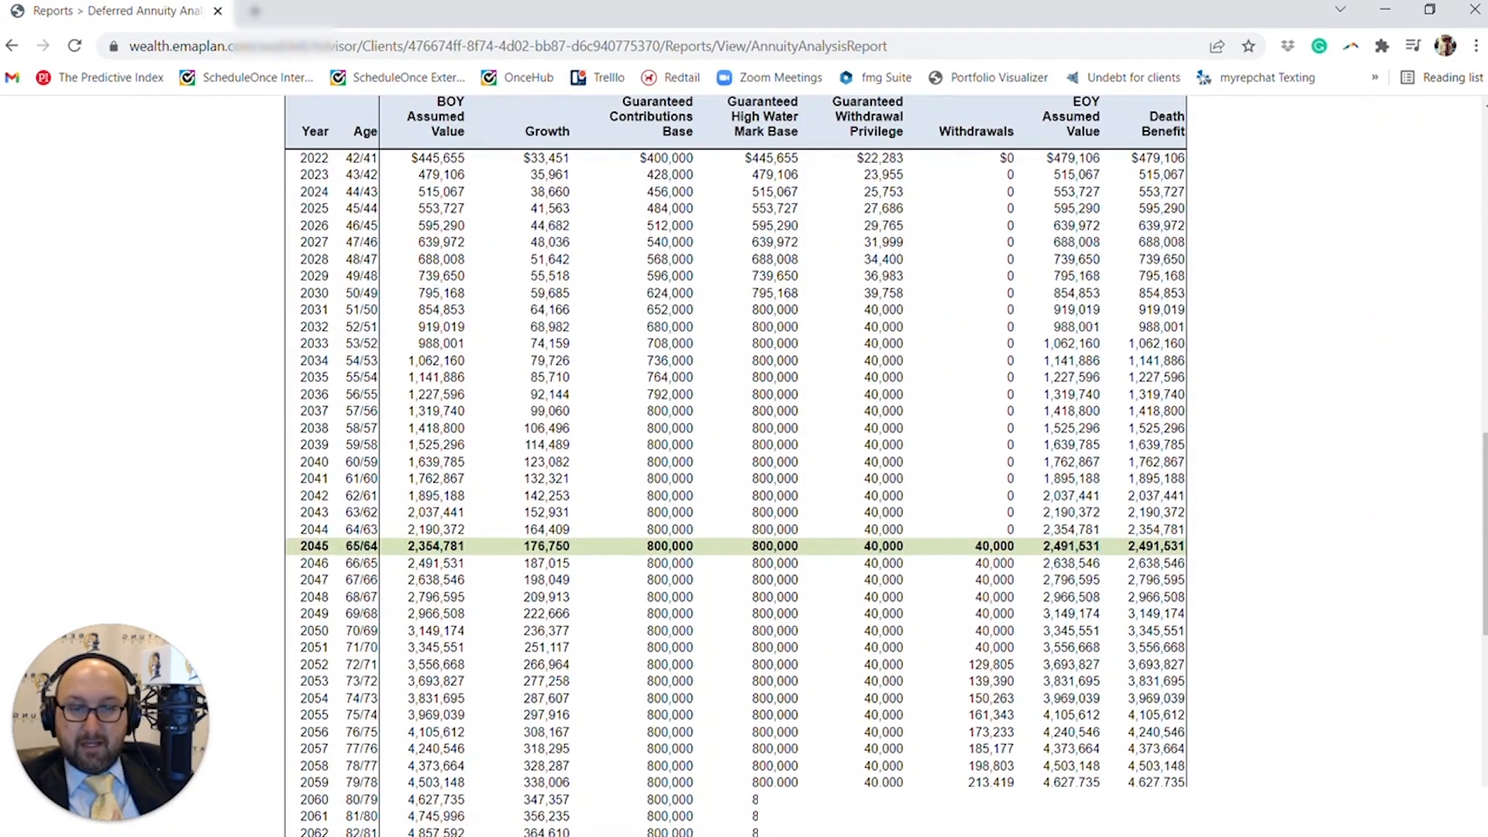
pyautogui.scroll(-5, 913, 549)
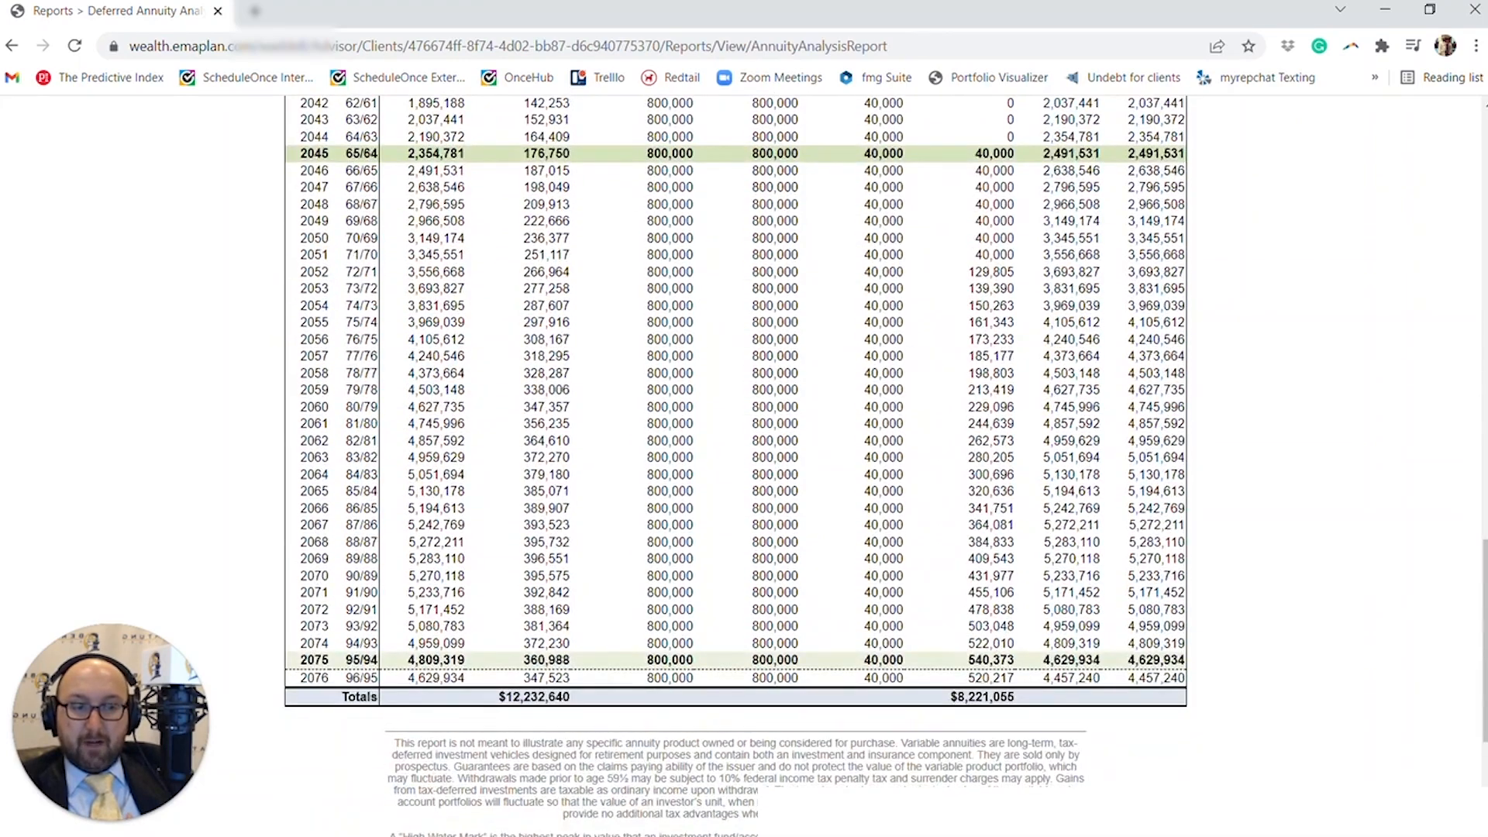
pyautogui.scroll(15, 736, 465)
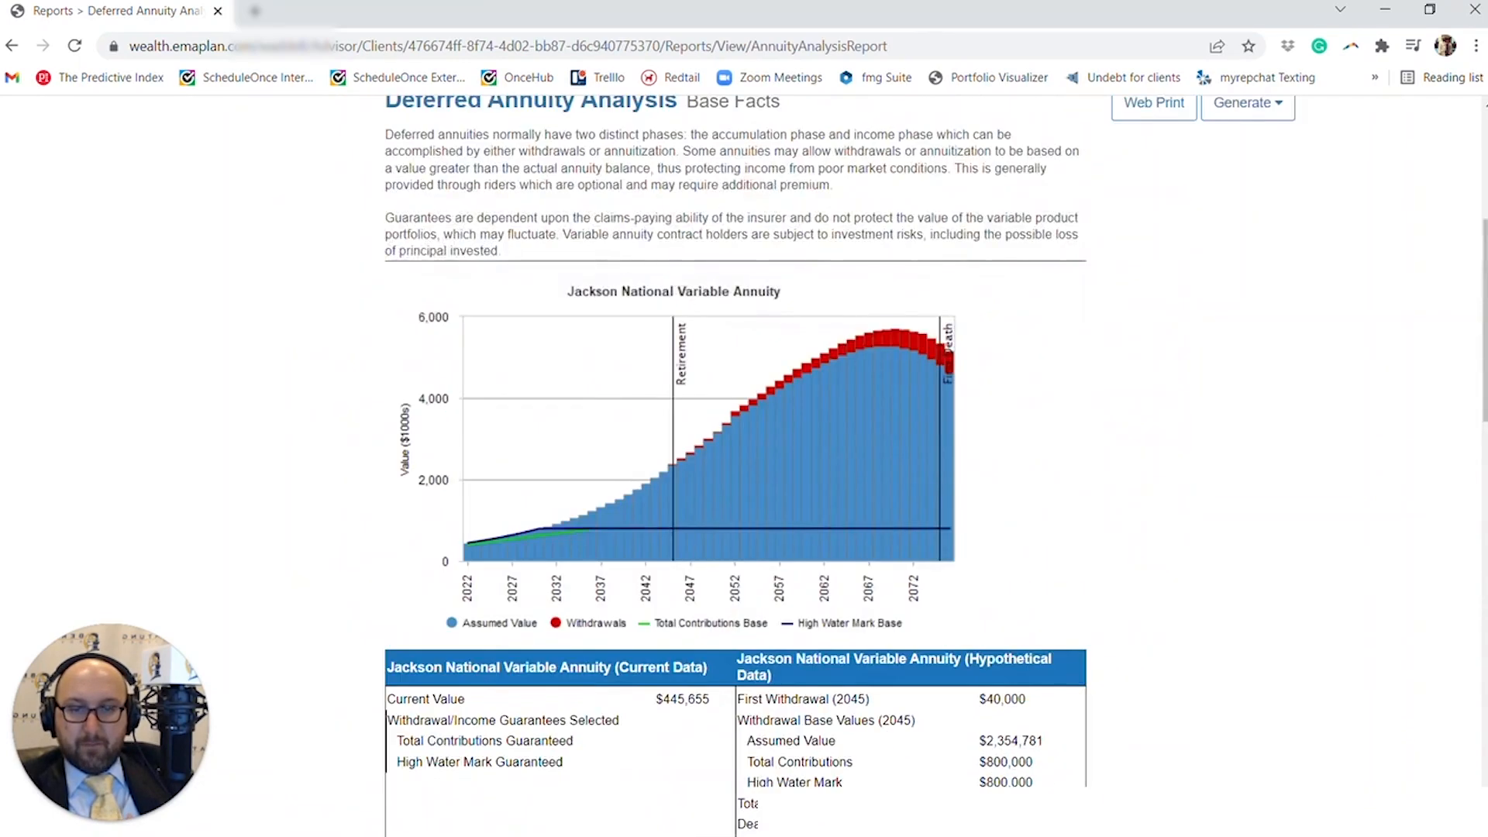
# - Switch the annuity analysis from Base Facts to the first listed Advanced Plan - Mar 2022 and update the report
pyautogui.scroll(3, 452, 234)
pyautogui.click(380, 137)
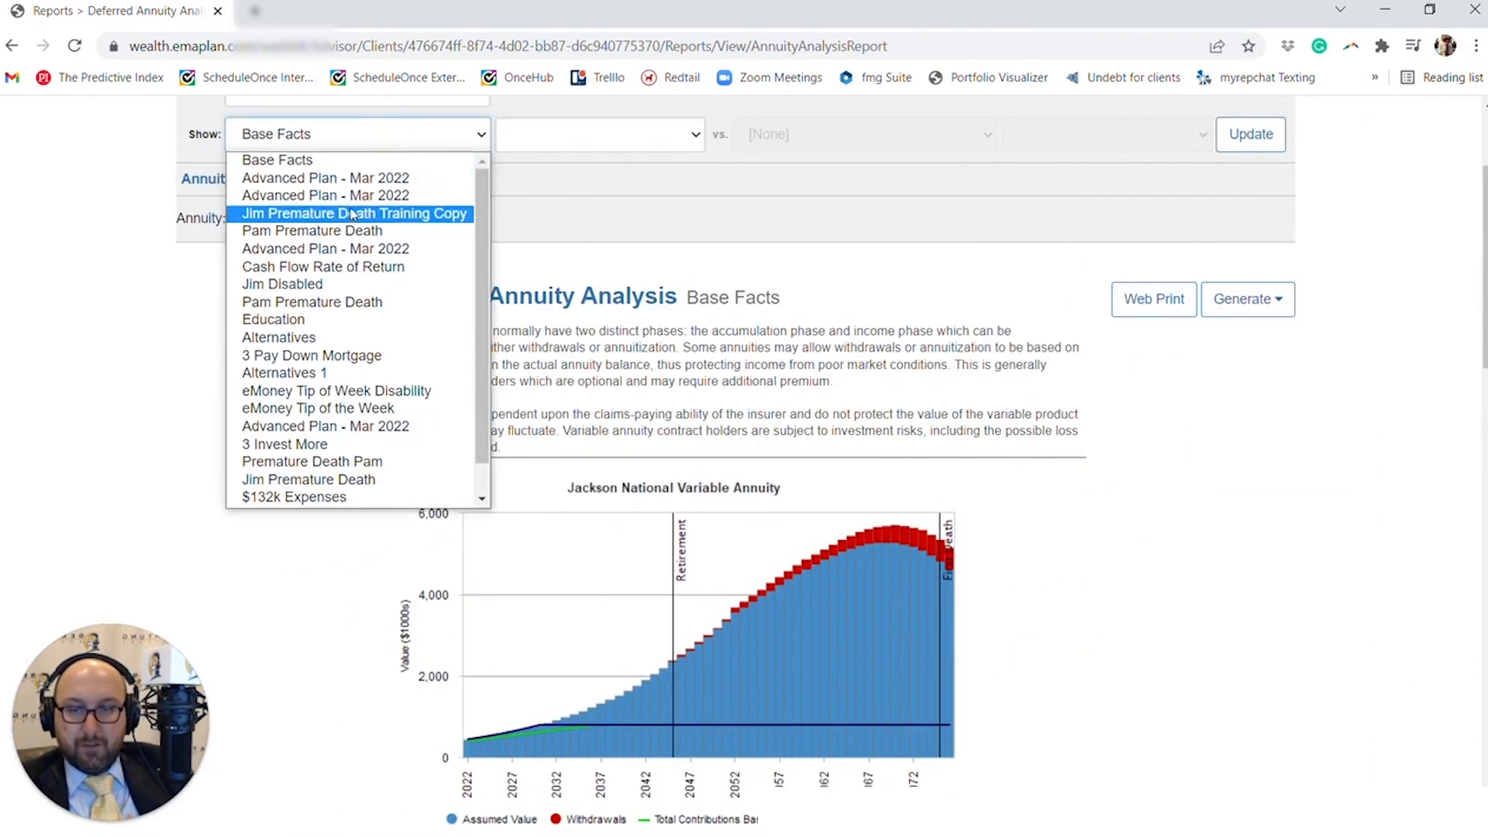
pyautogui.click(310, 172)
pyautogui.click(1251, 134)
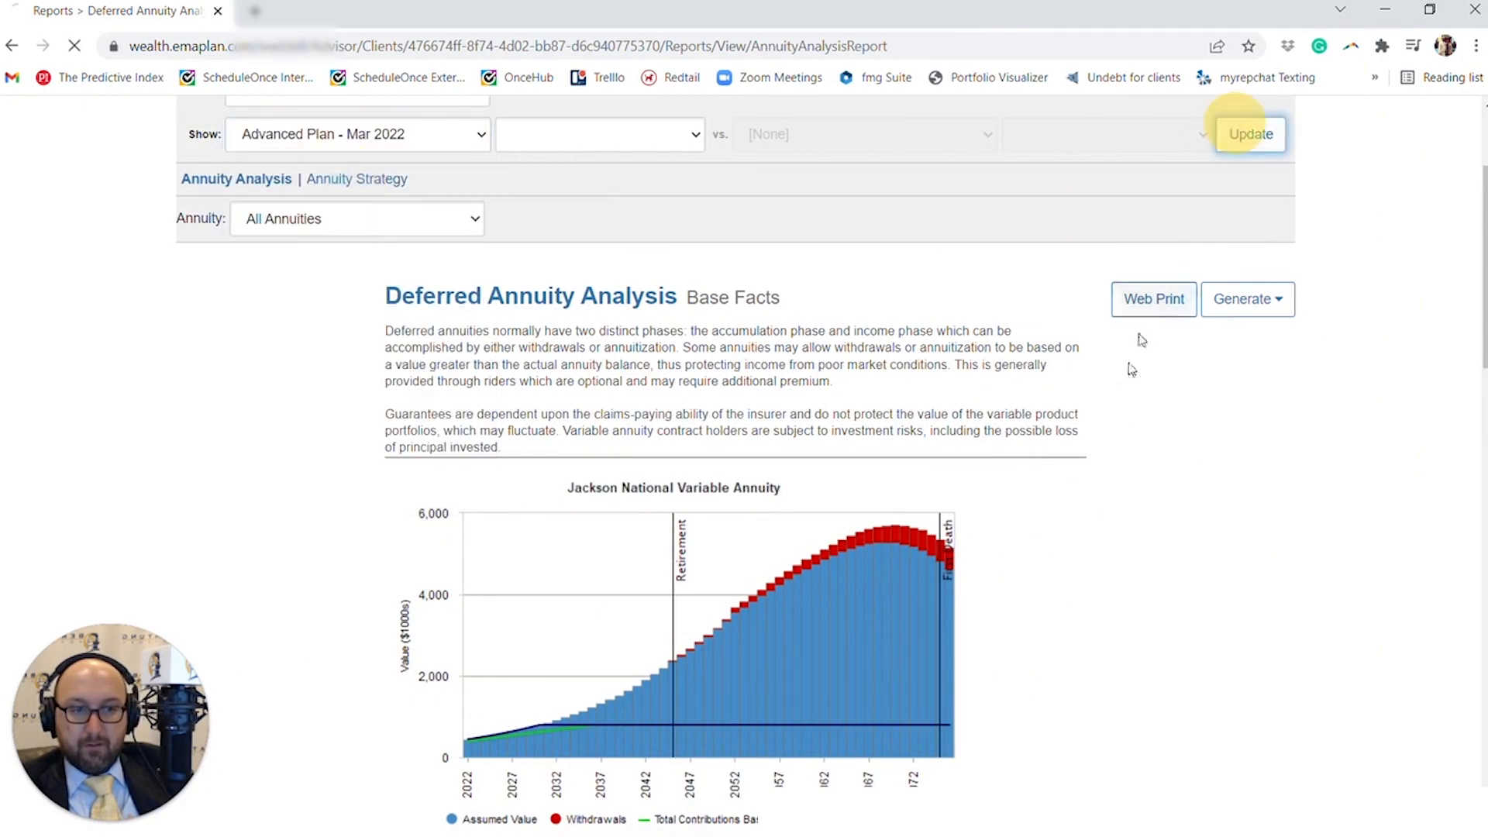
# - Examine the plan's yearly annuity growth, guaranteed withdrawal privilege, withdrawals, income guarantees and end-of-year values, including the withdrawal privilege explanation
pyautogui.scroll(-3, 1096, 500)
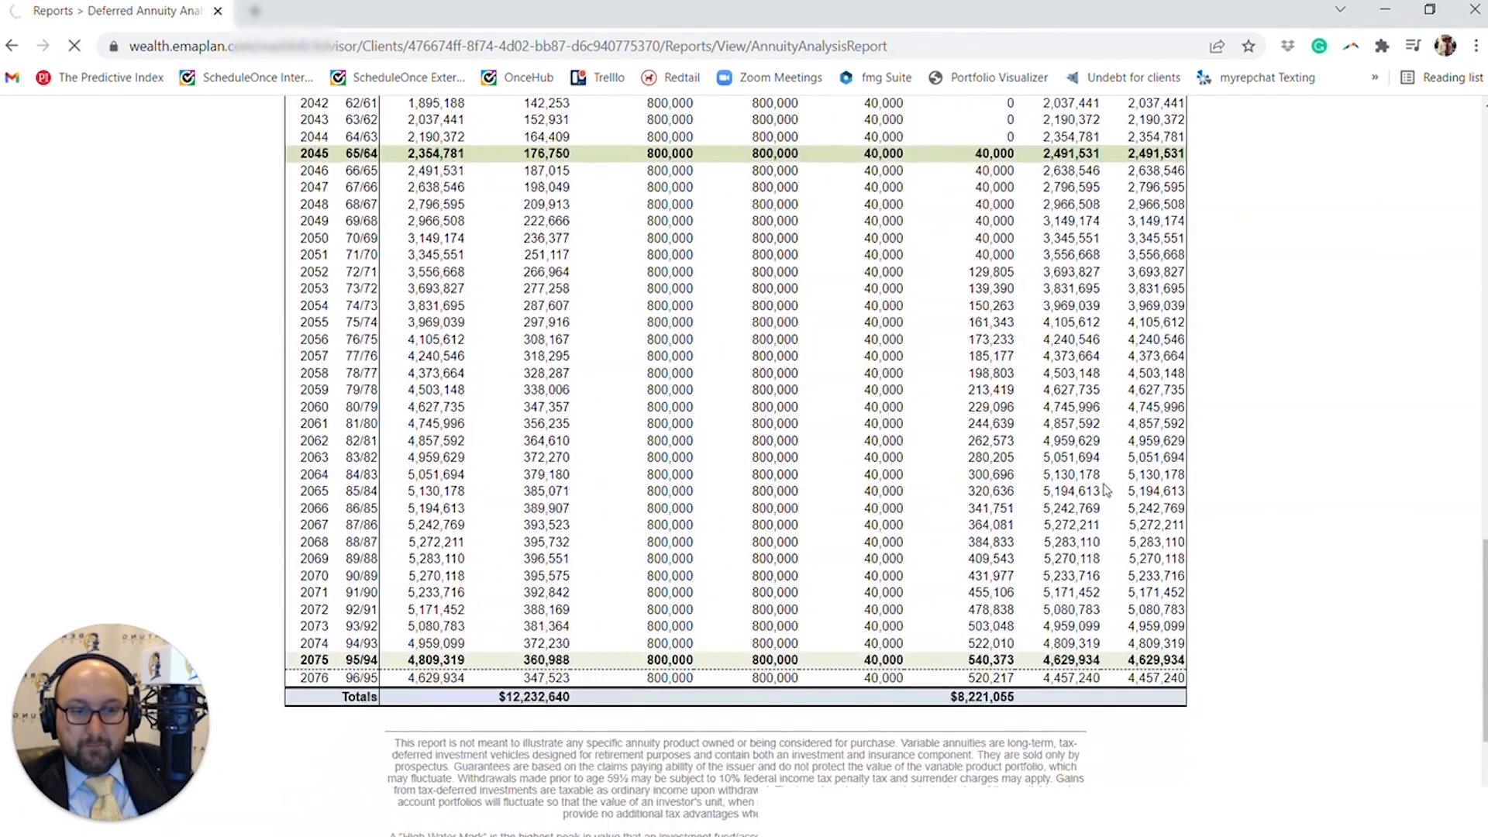
pyautogui.scroll(-12, 1097, 500)
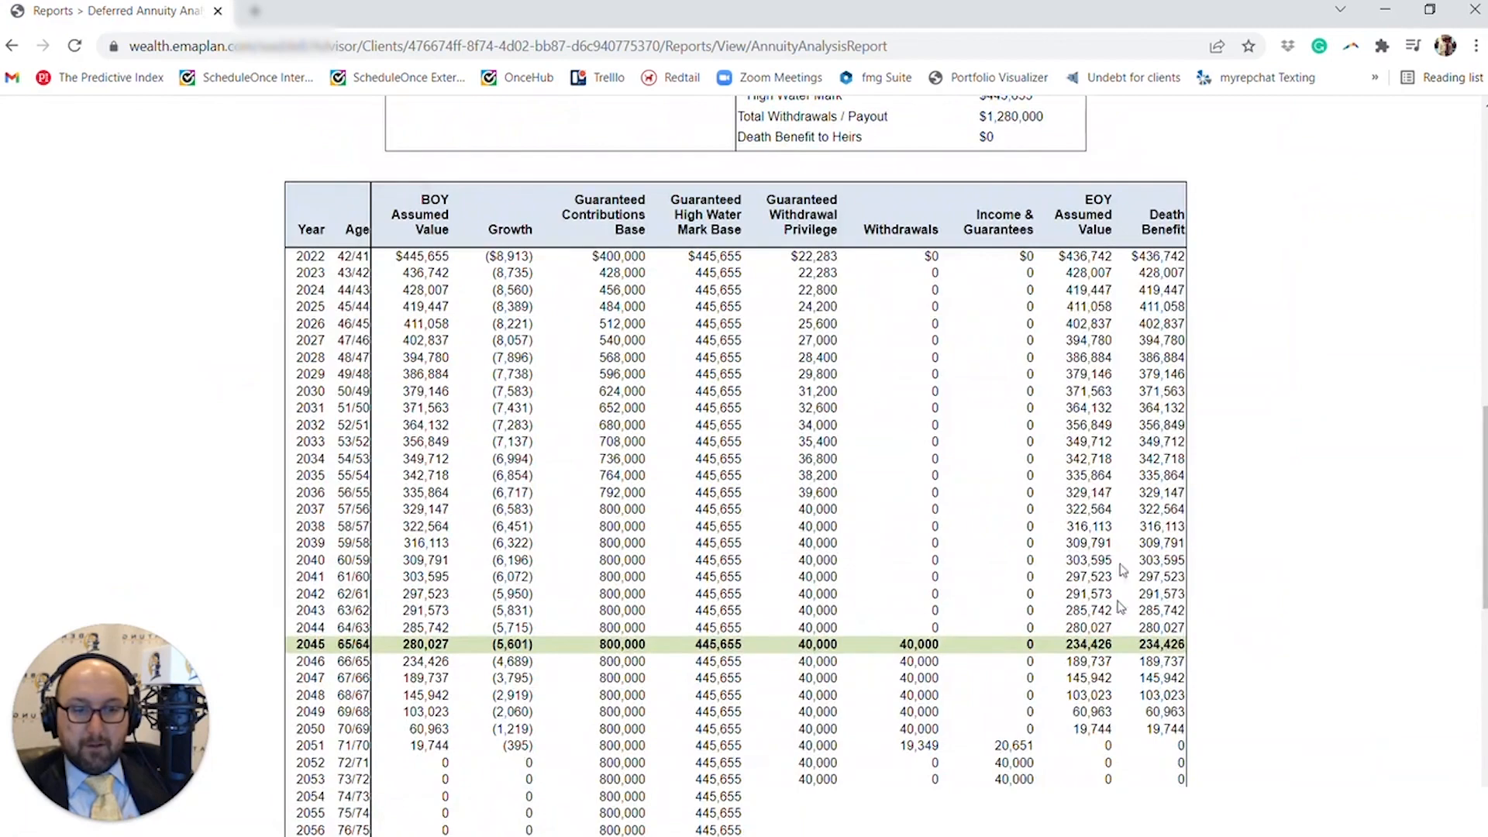
pyautogui.scroll(-3, 1124, 620)
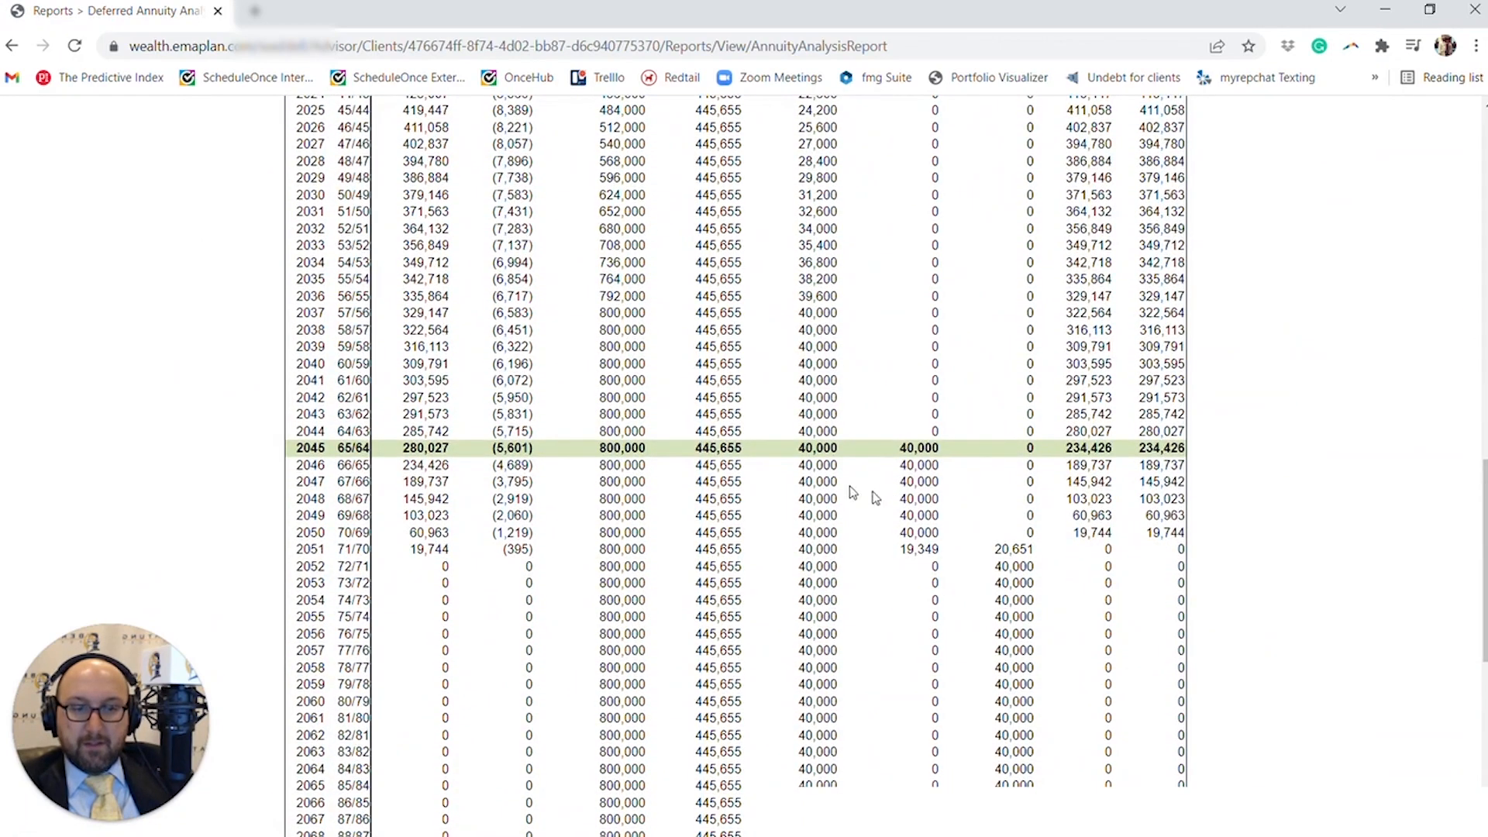
pyautogui.scroll(-3, 876, 497)
pyautogui.scroll(4, 876, 498)
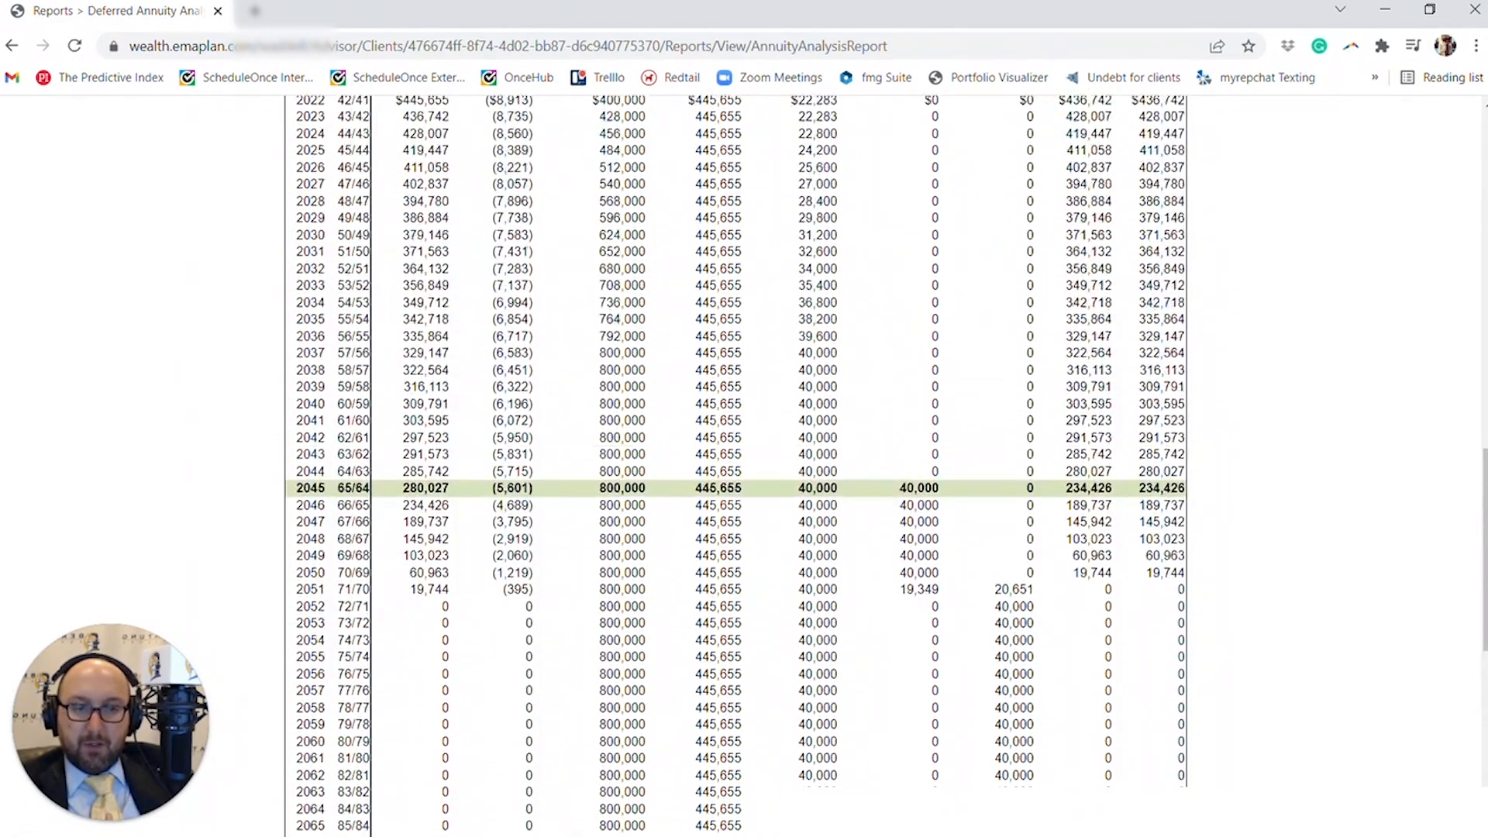
pyautogui.scroll(3, 780, 332)
pyautogui.click(769, 342)
pyautogui.scroll(-2, 769, 342)
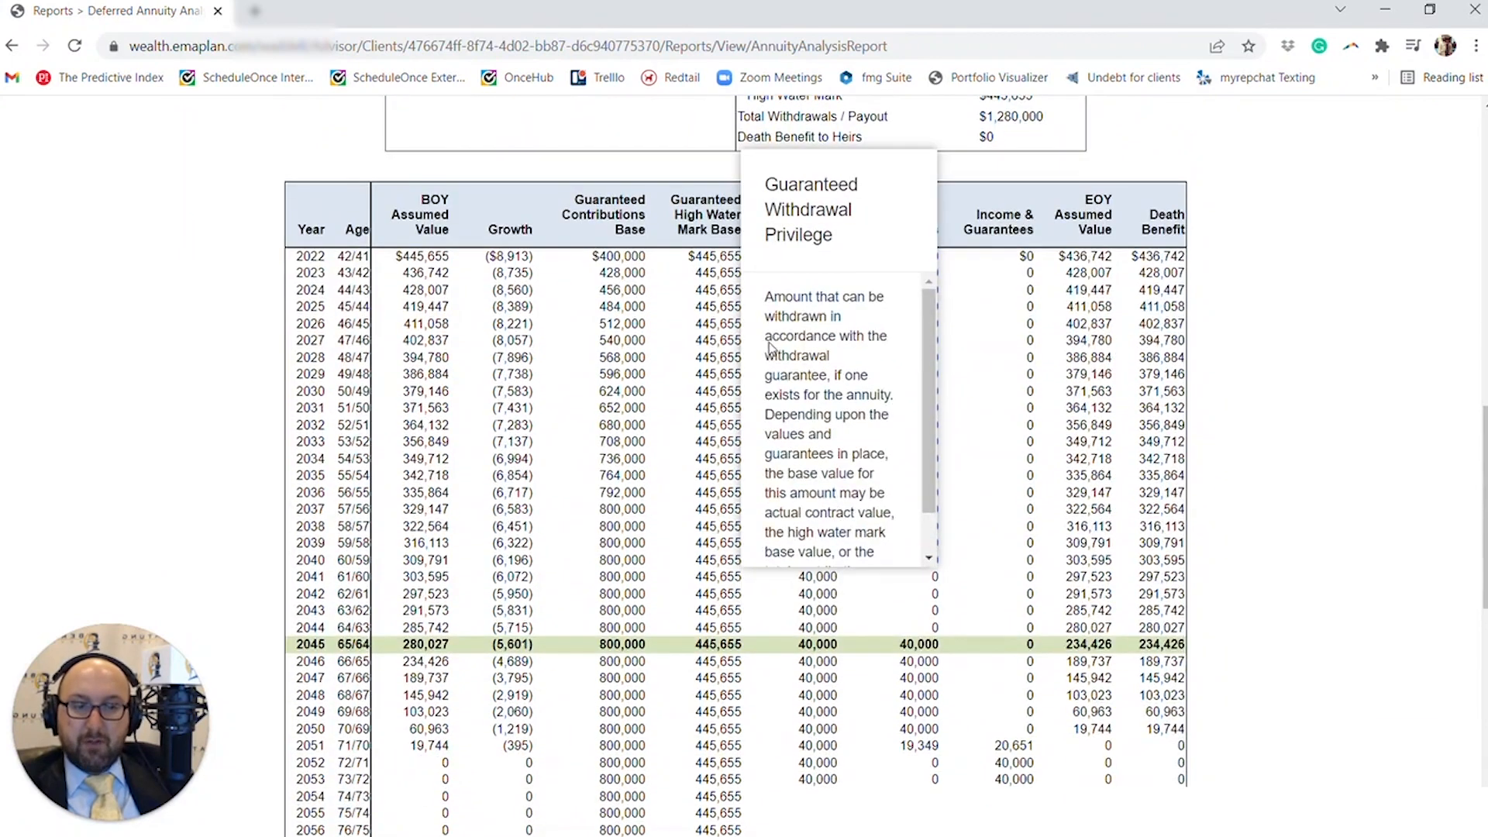
pyautogui.click(1210, 552)
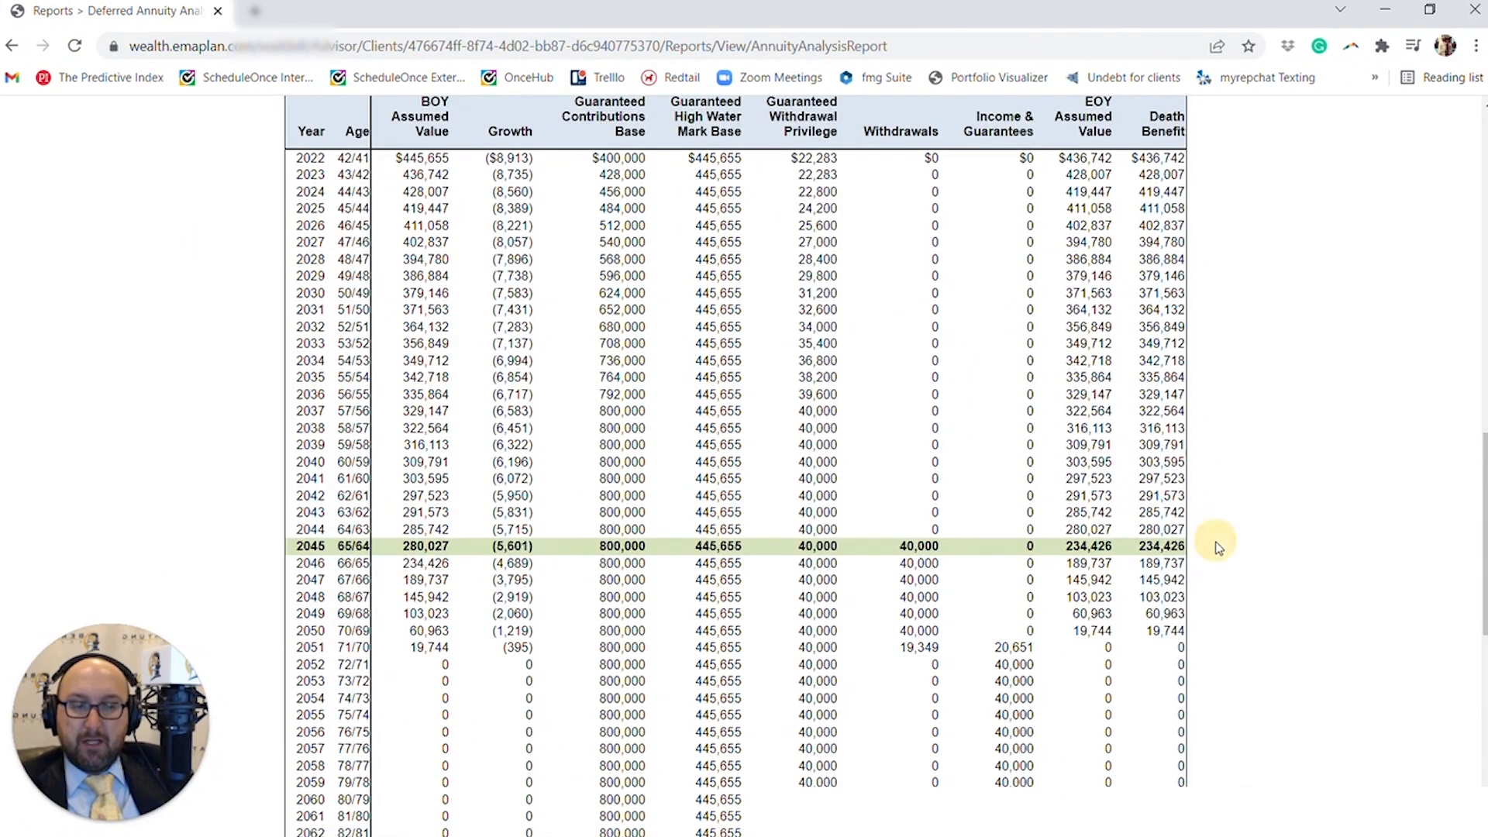
pyautogui.scroll(-3, 1219, 543)
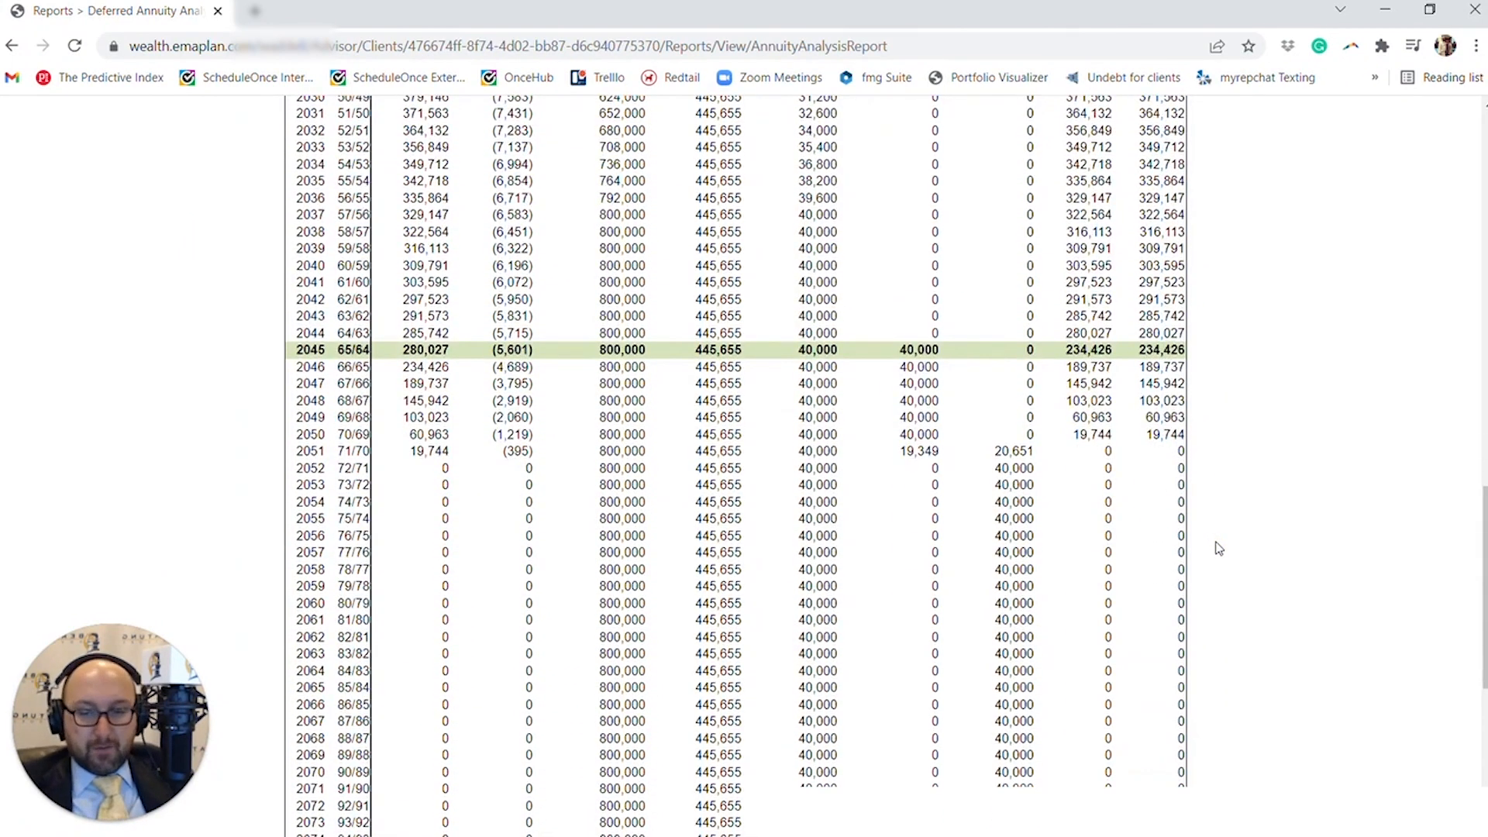
pyautogui.scroll(15, 1219, 548)
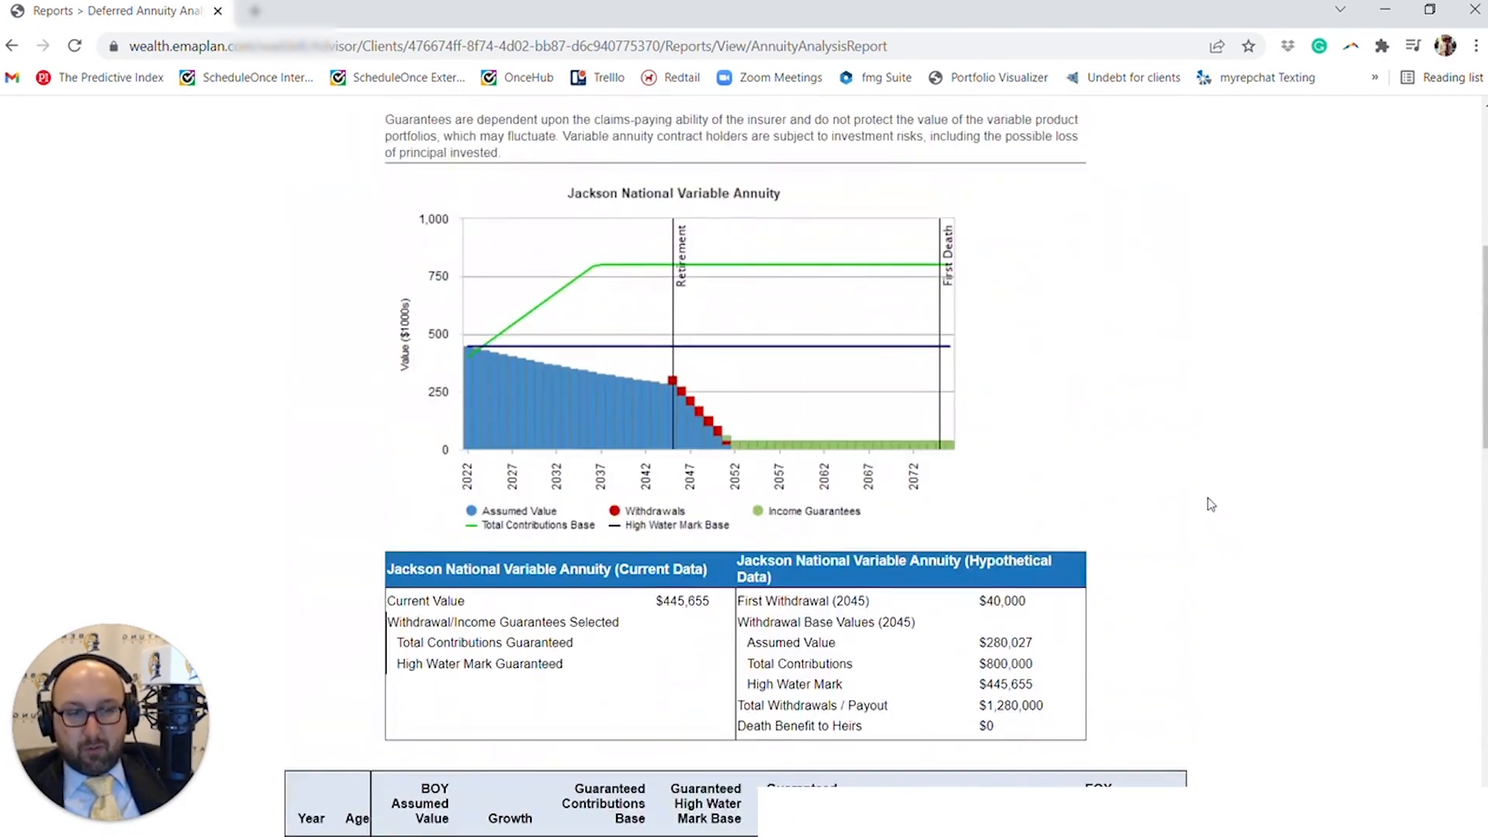
# - Open the web print version of the annuity report, cancel the print dialog and review its chart and yearly table
pyautogui.click(1248, 408)
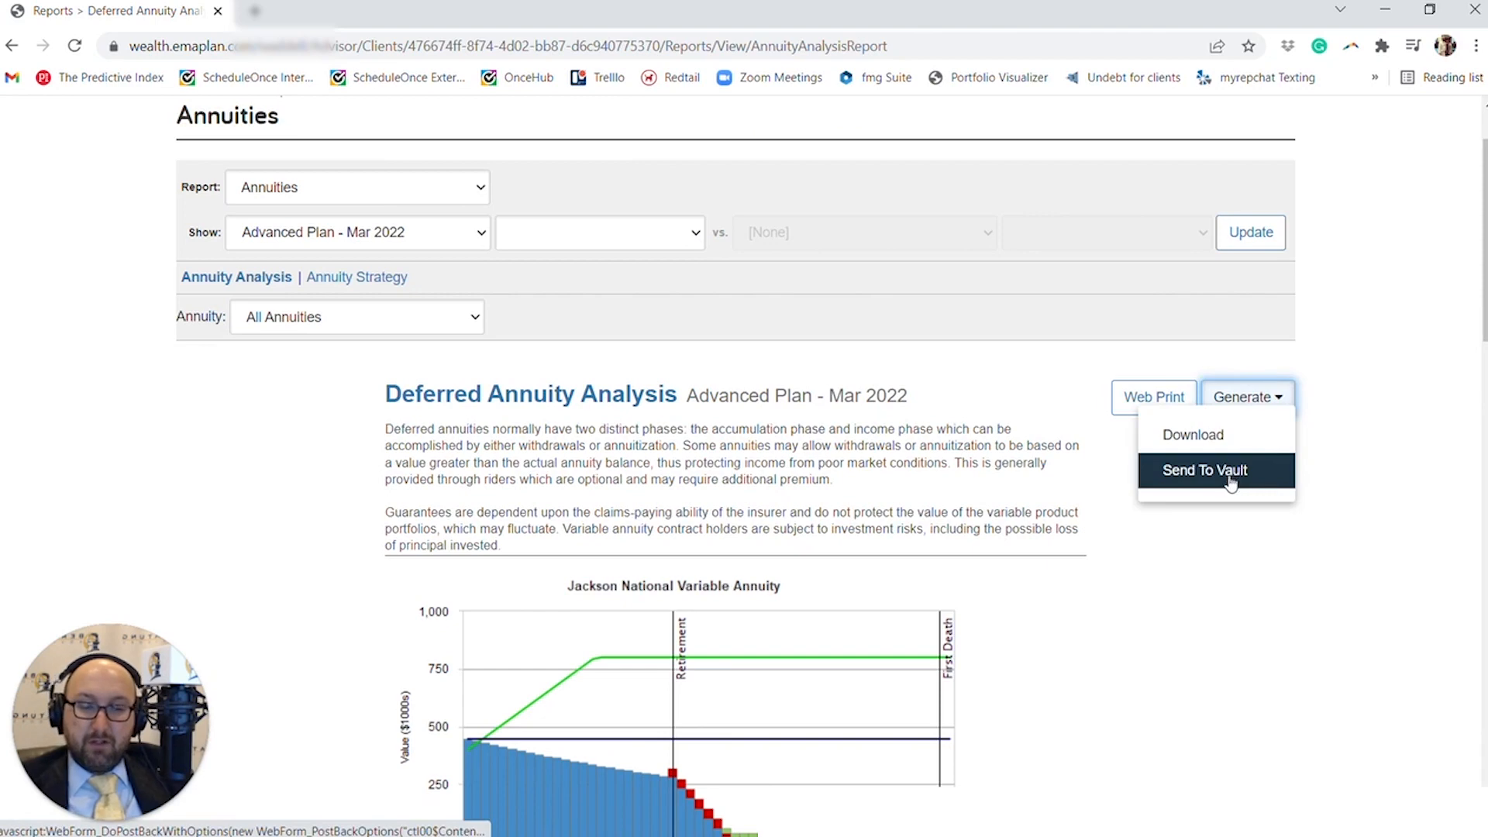
pyautogui.click(1120, 412)
pyautogui.scroll(-3, 1031, 468)
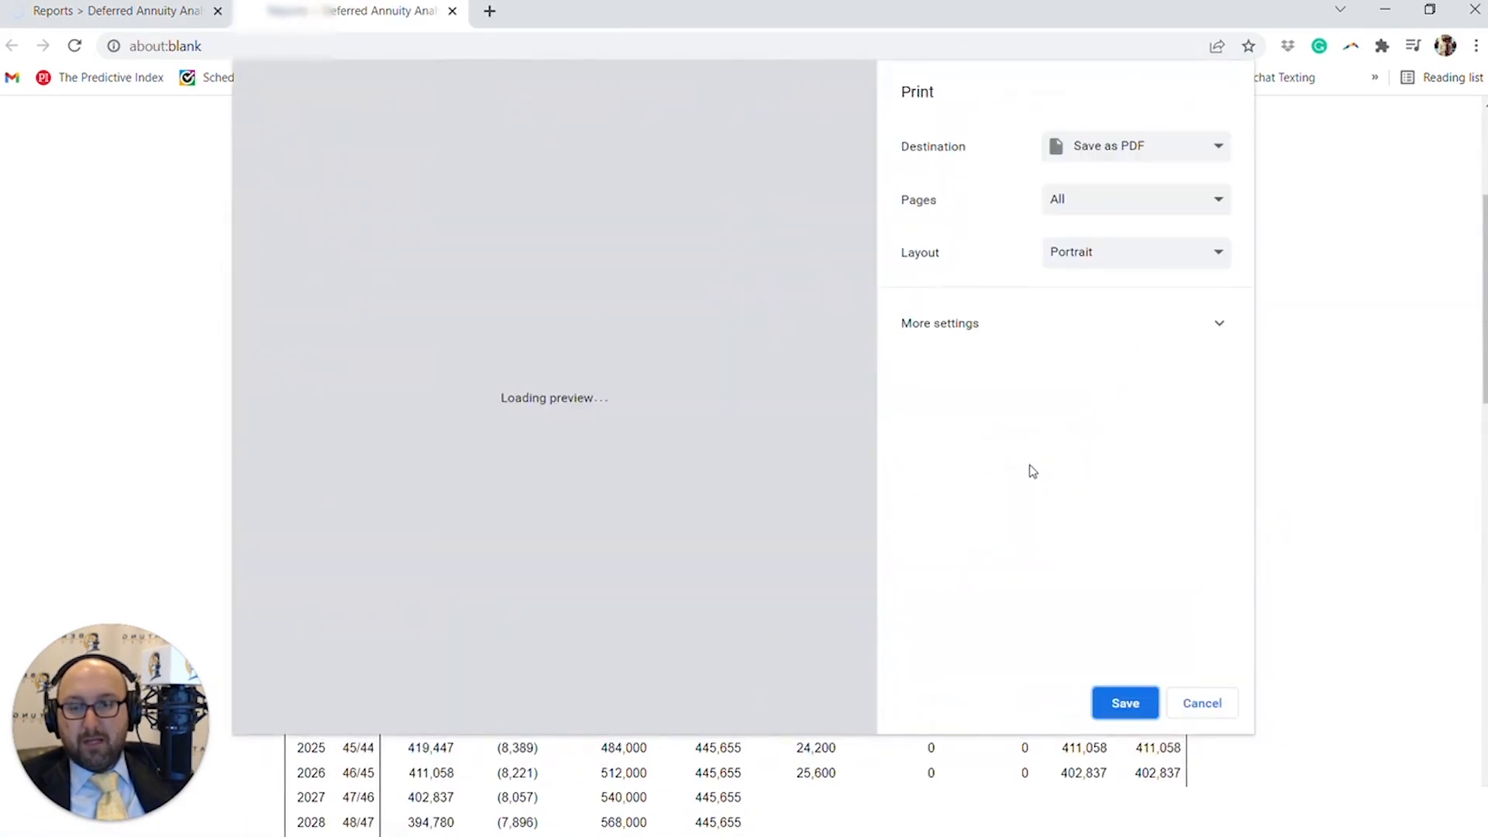
pyautogui.click(1190, 704)
pyautogui.scroll(-3, 1186, 702)
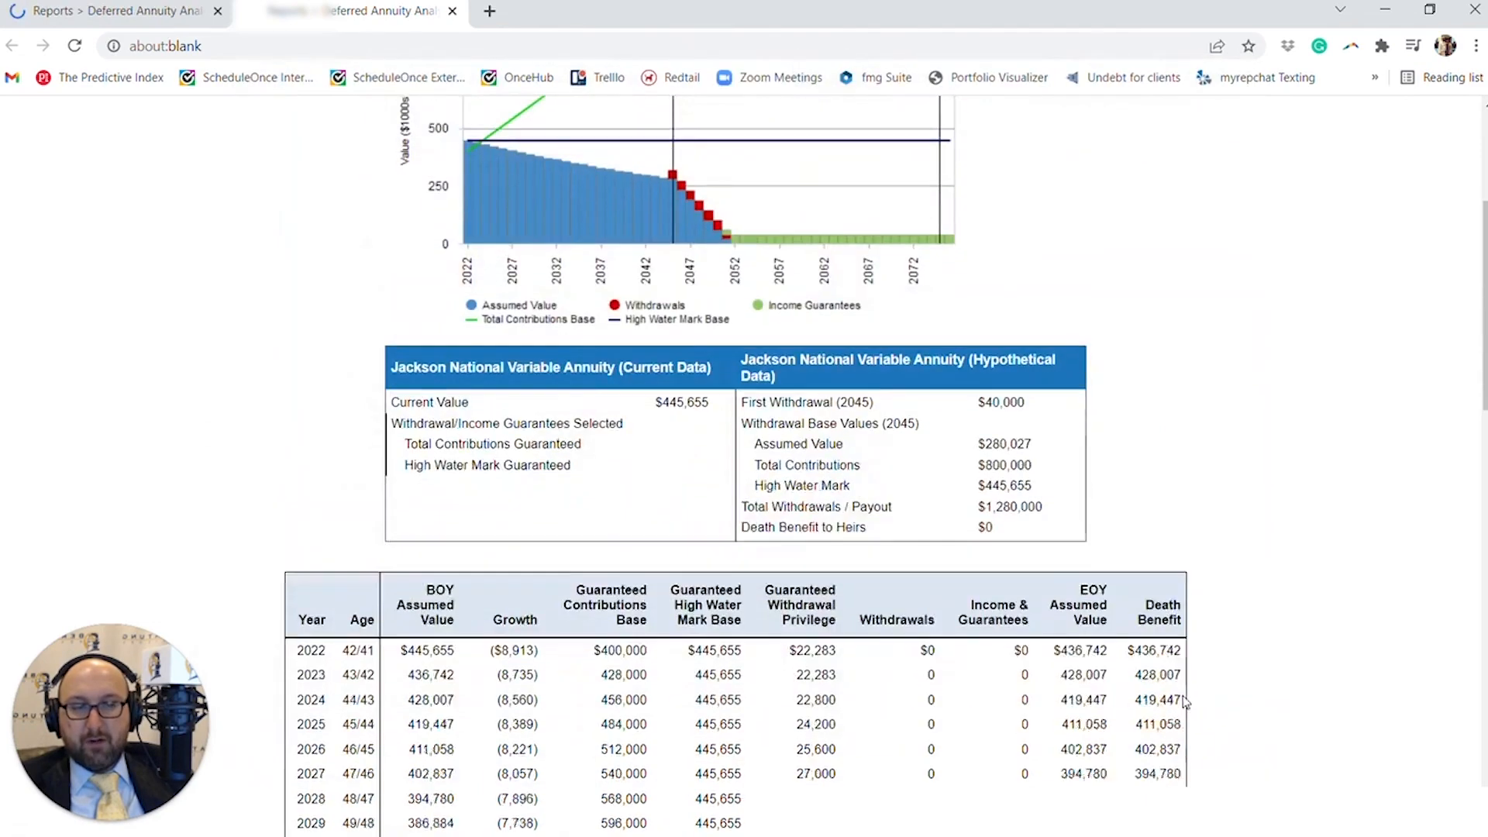
pyautogui.scroll(-15, 1186, 702)
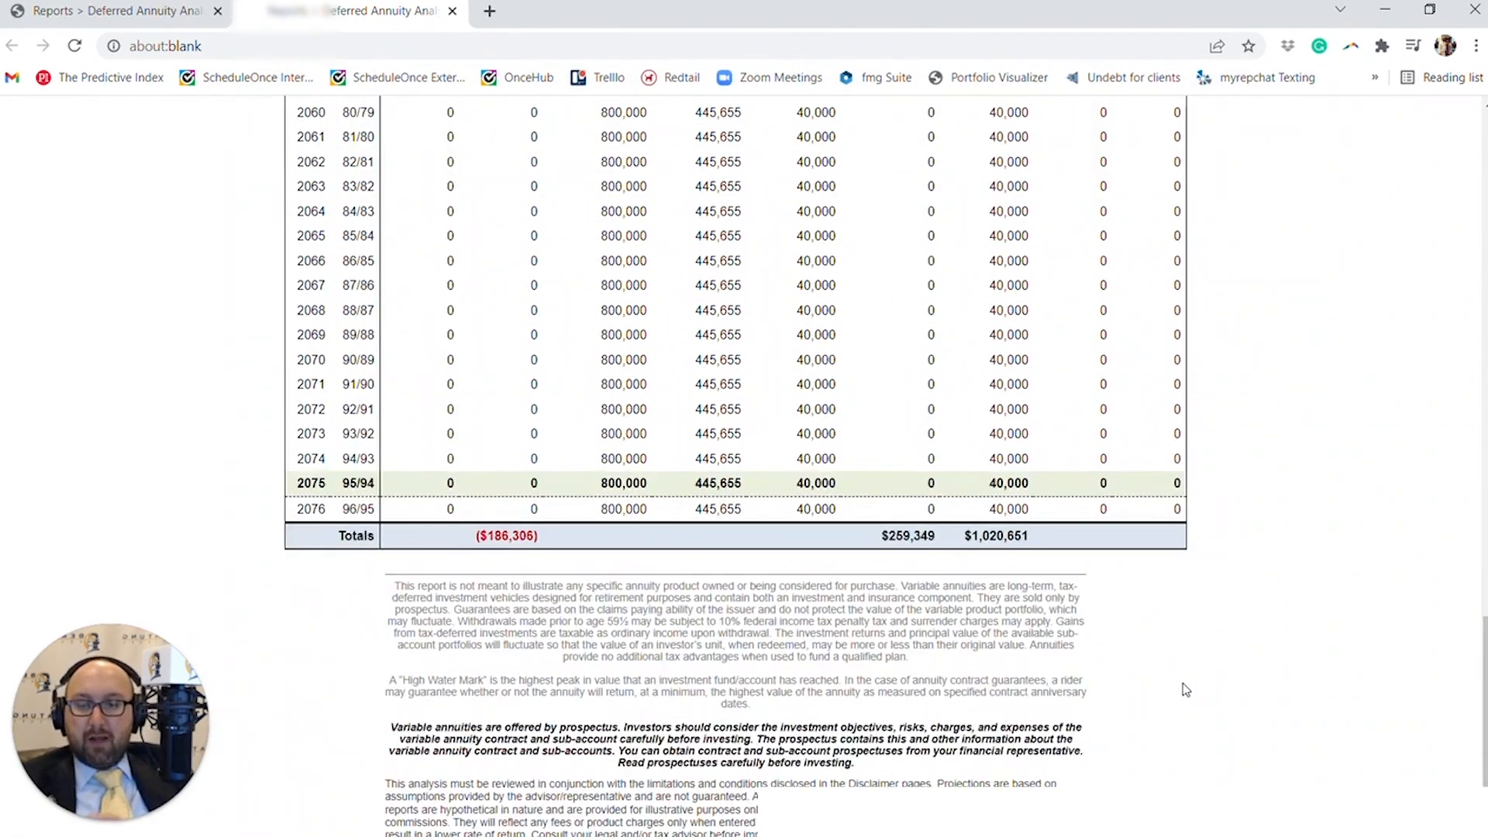
pyautogui.scroll(15, 1185, 689)
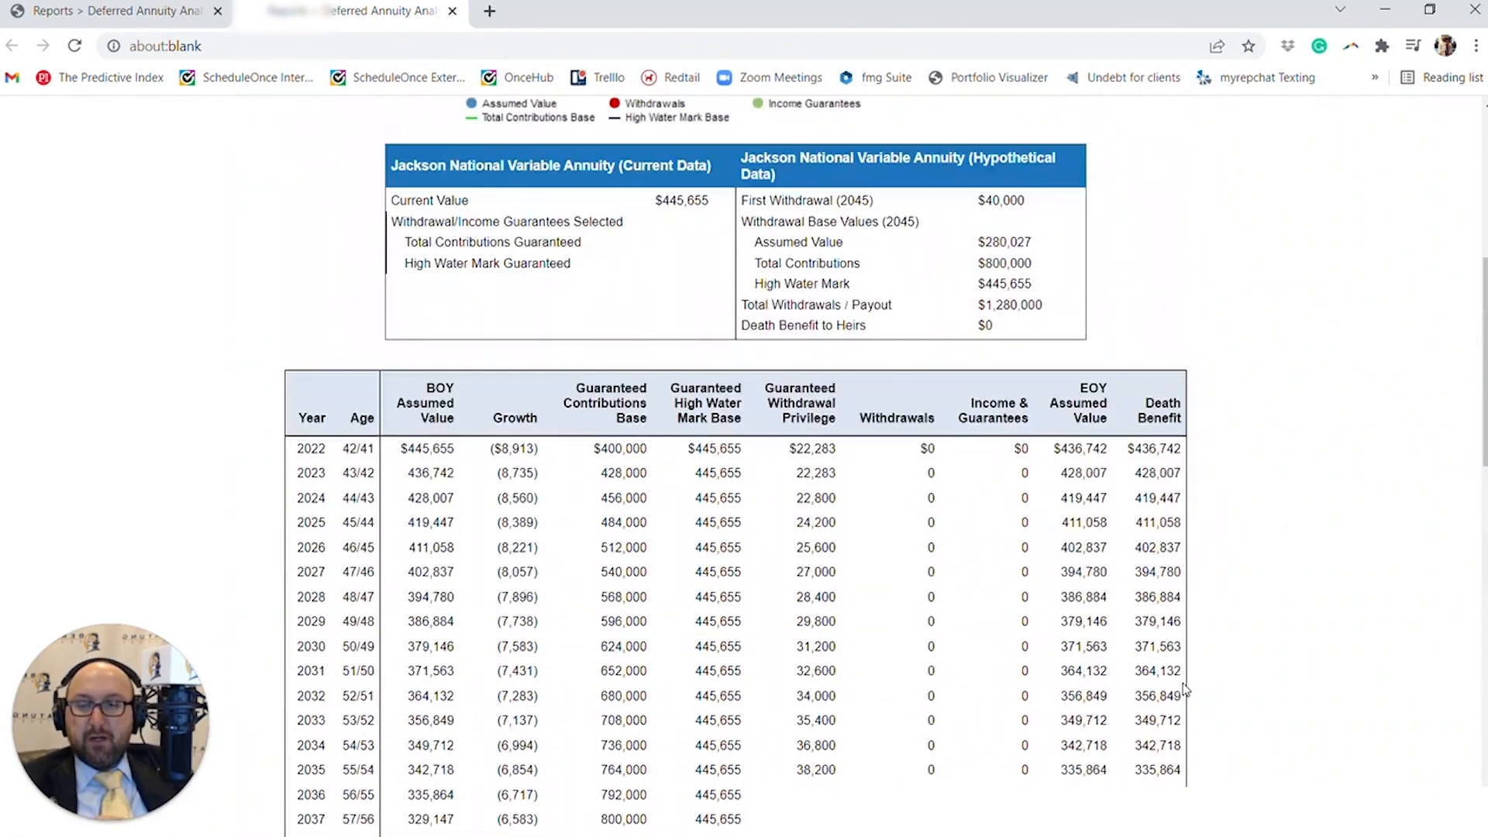
pyautogui.scroll(5, 1185, 689)
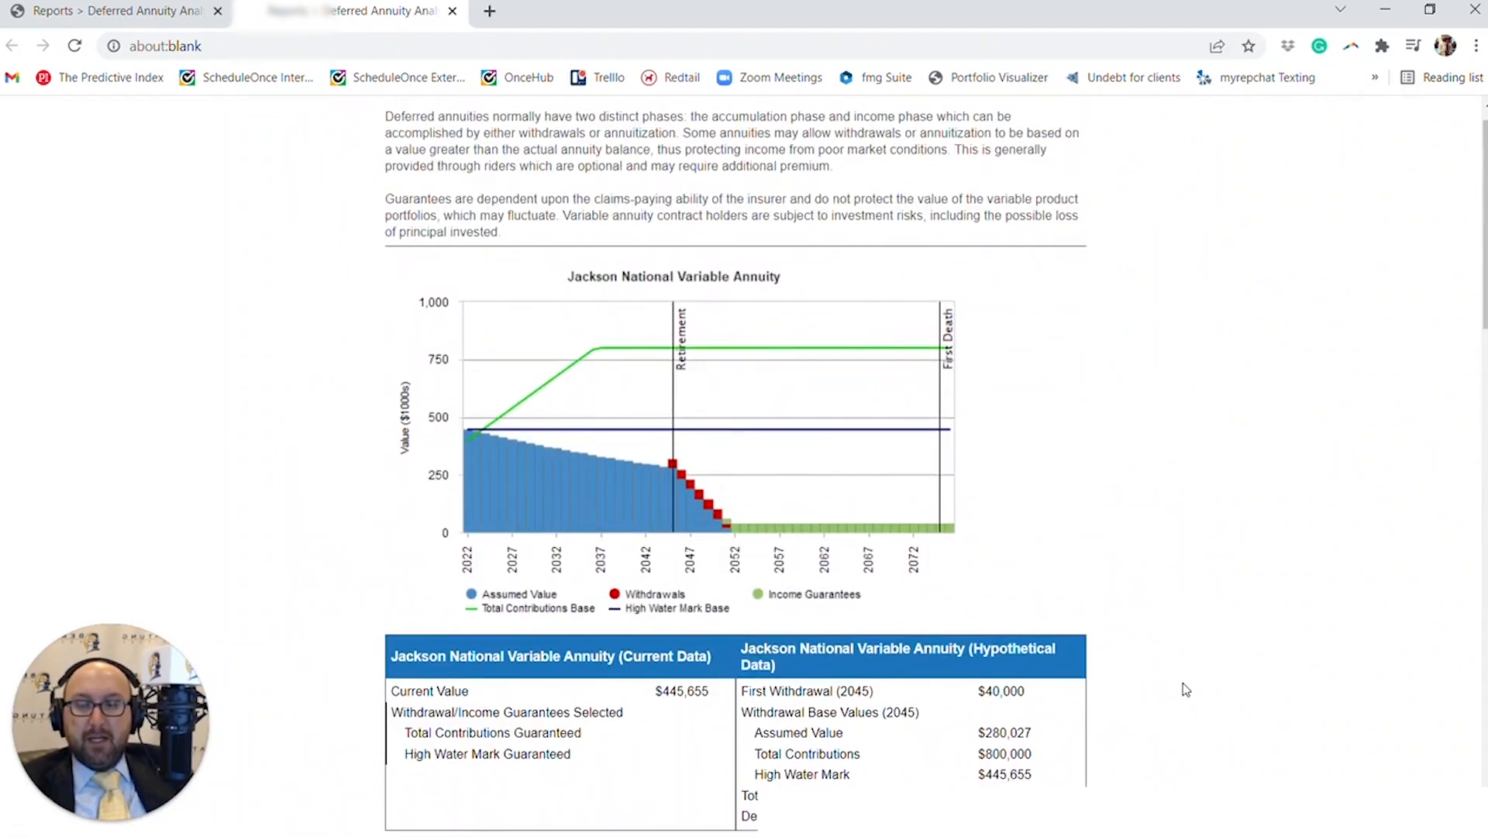